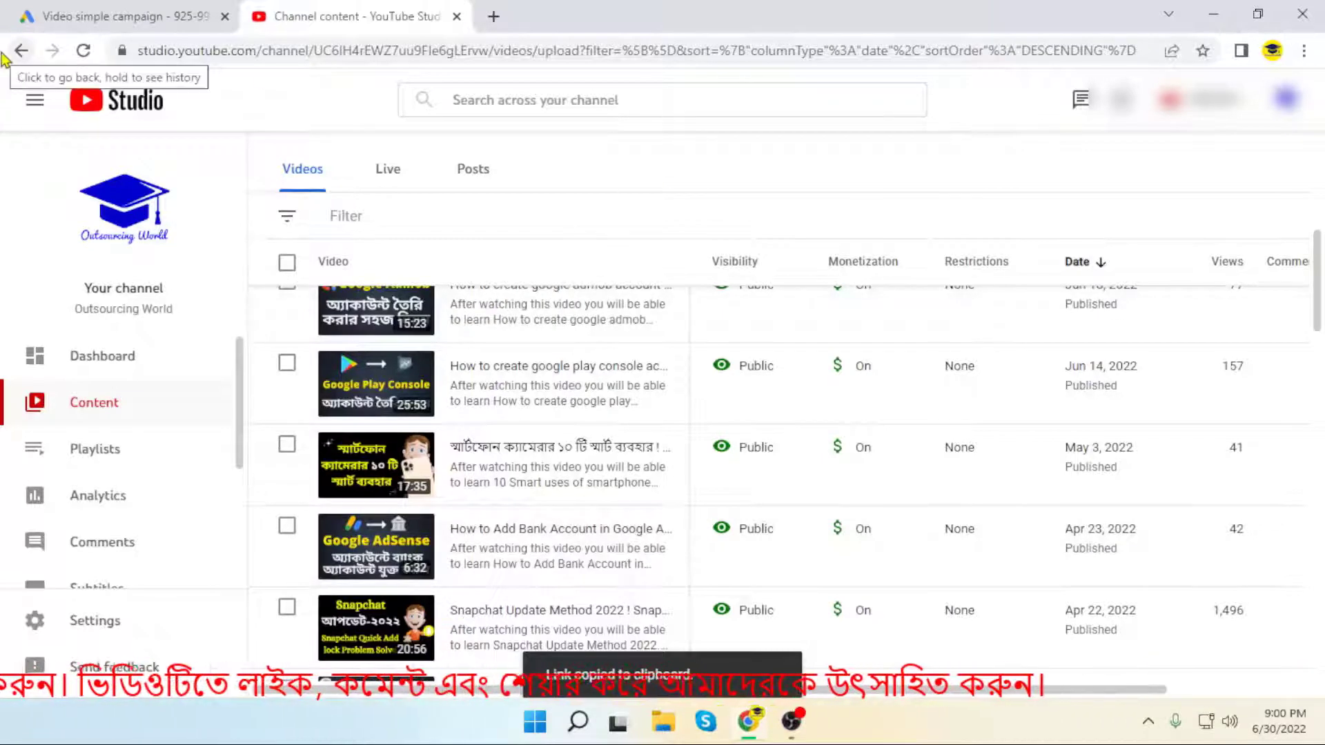
pyautogui.click(104, 13)
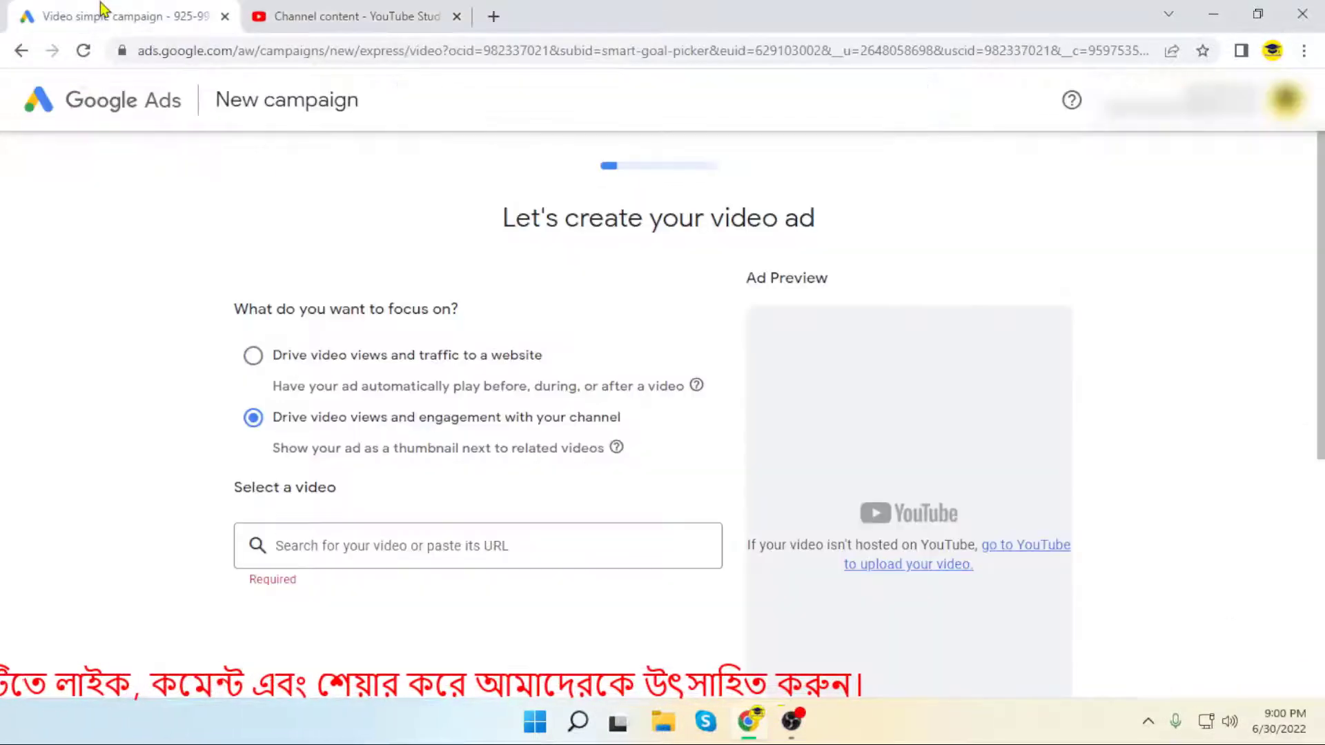
pyautogui.click(336, 550)
pyautogui.write('https://youtu.be/irUsBhMhl1d')
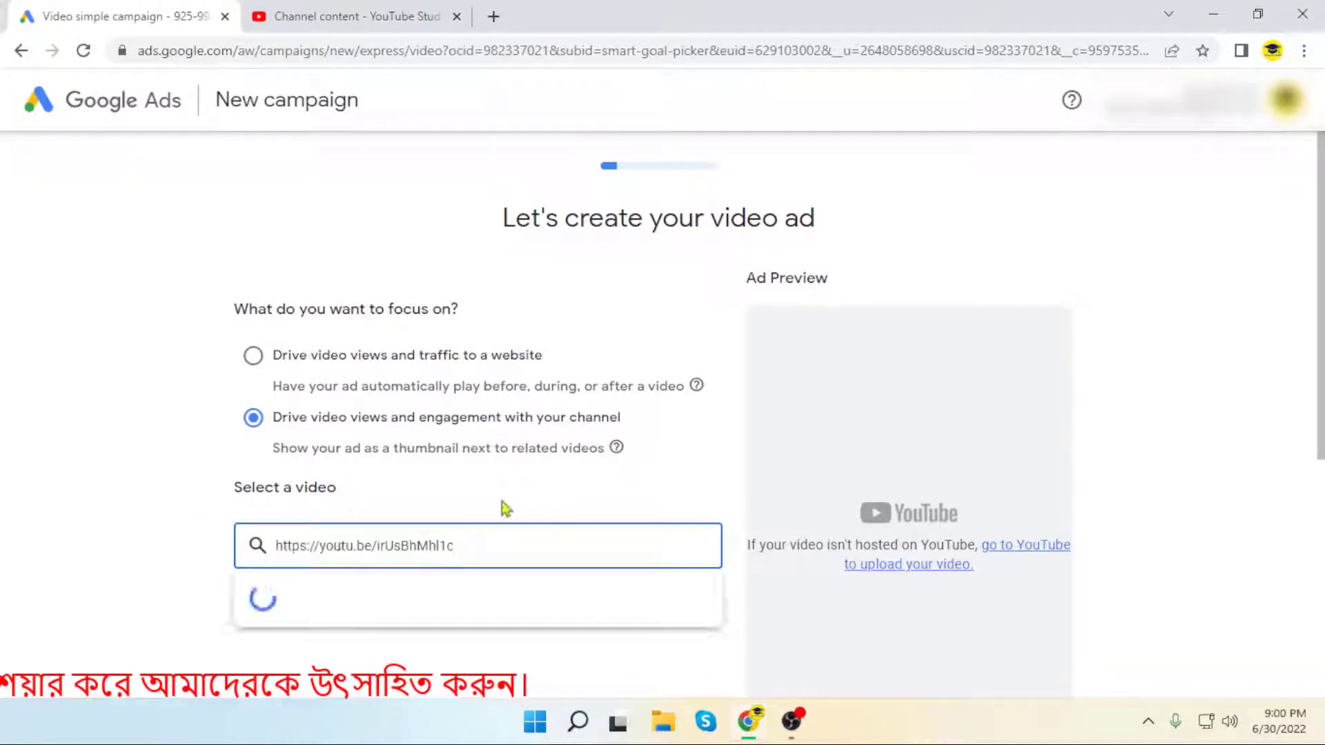
# Step: Preview the video ad in its desktop layout and return to the mobile preview
pyautogui.scroll(-3, 594, 496)
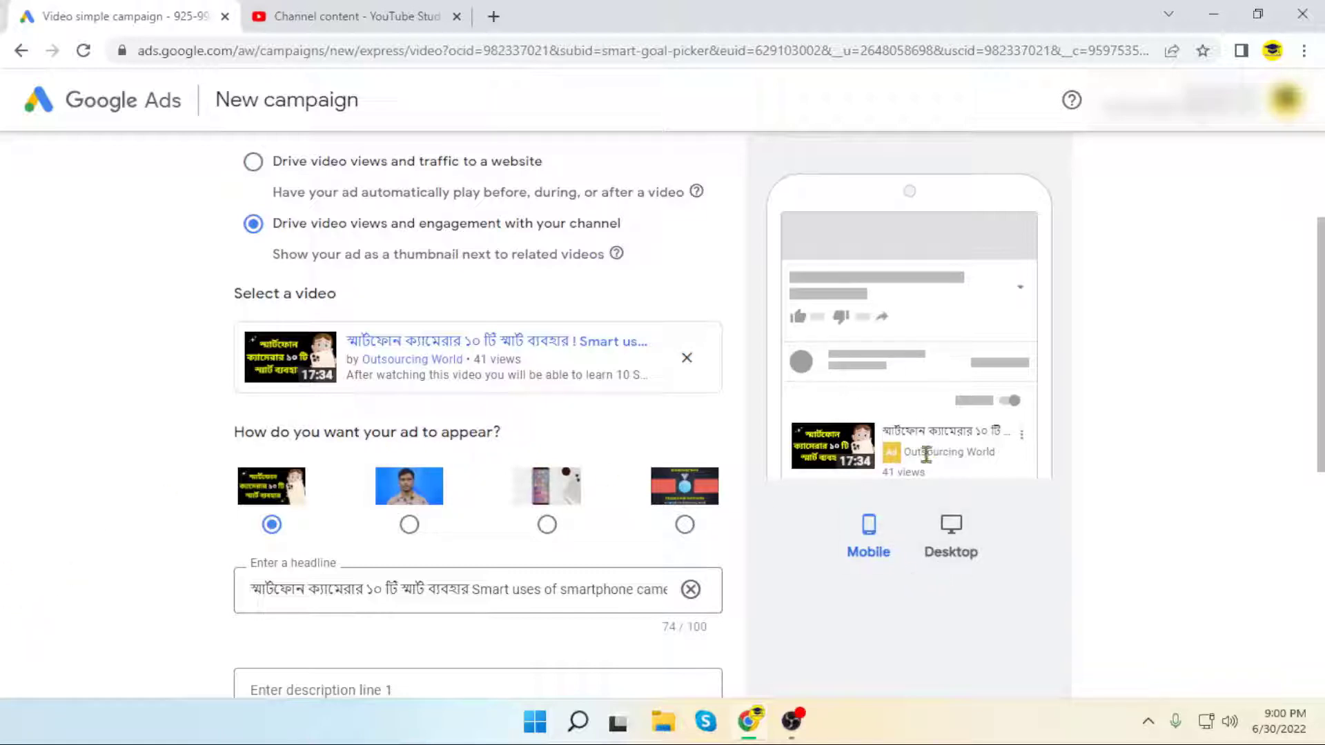
pyautogui.click(955, 552)
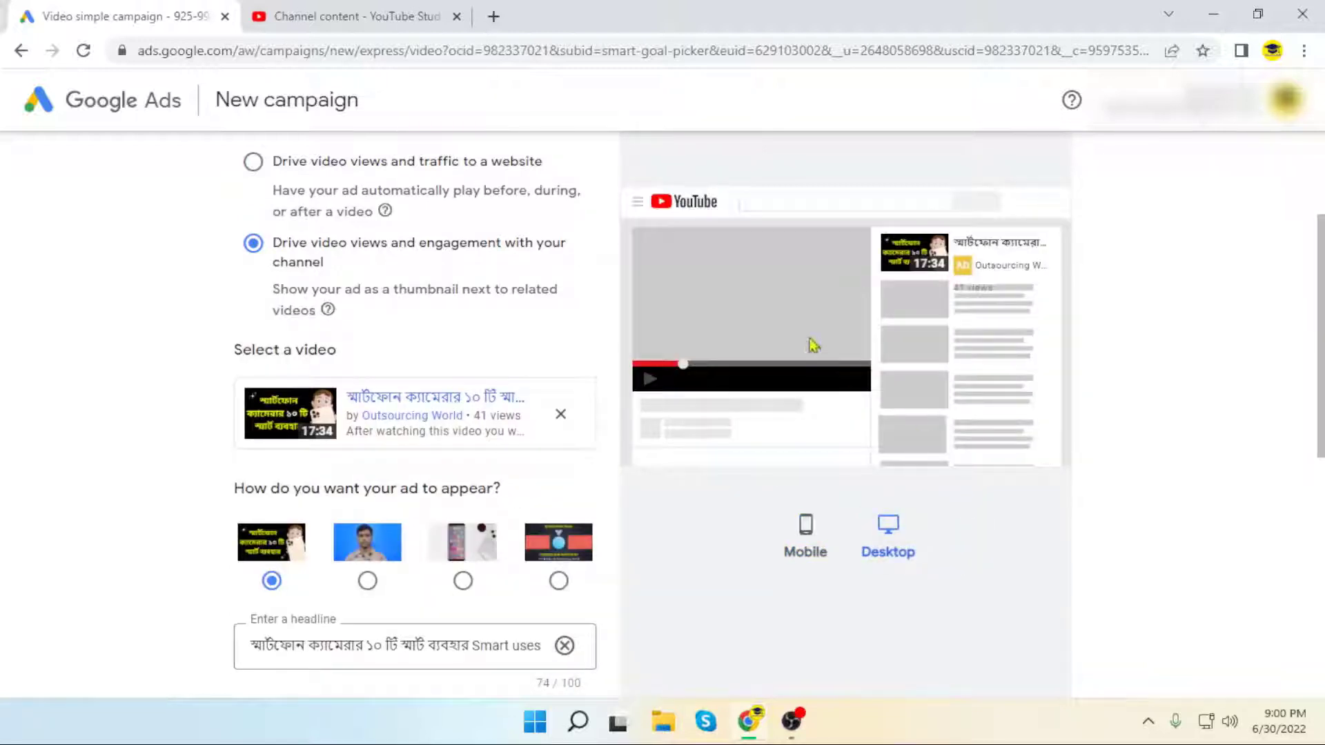
pyautogui.click(806, 549)
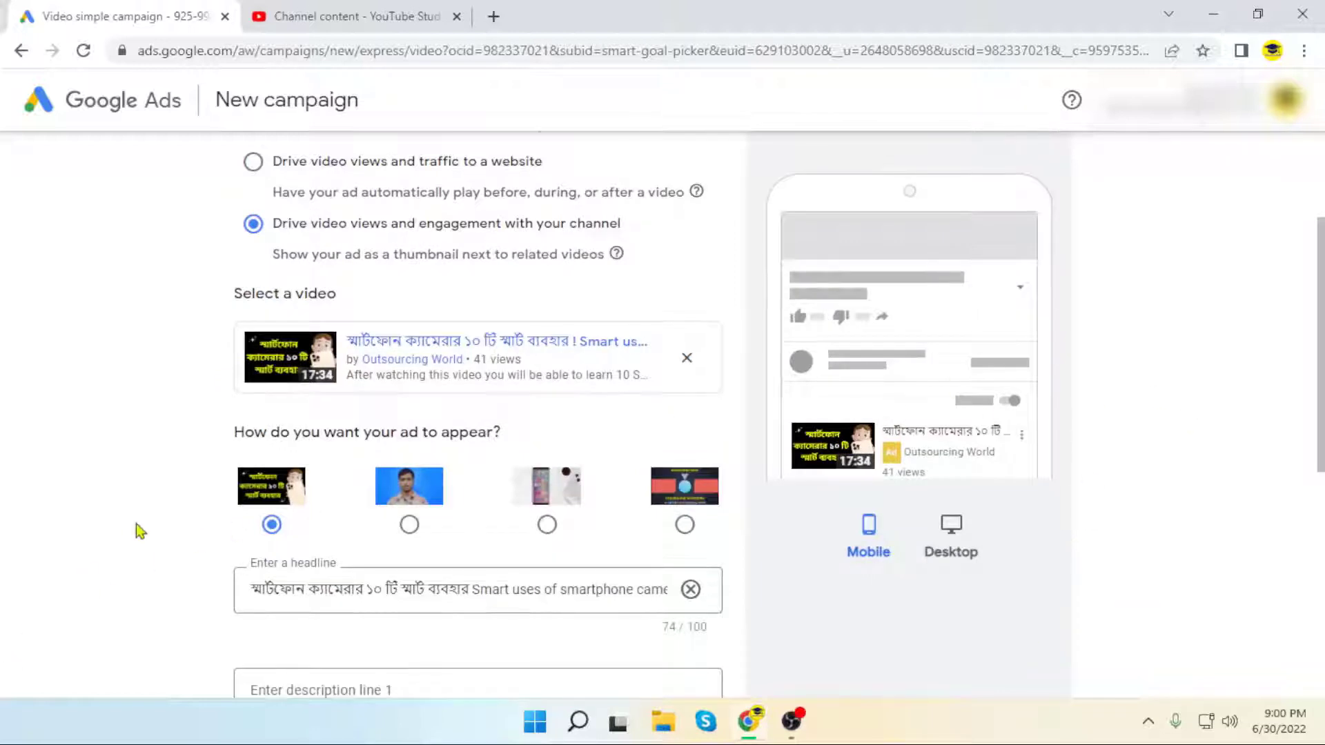
# Step: Enter "10 Smart uses of smartphone camera" as the ad's description line 1
pyautogui.scroll(-2, 142, 531)
pyautogui.scroll(-2, 204, 498)
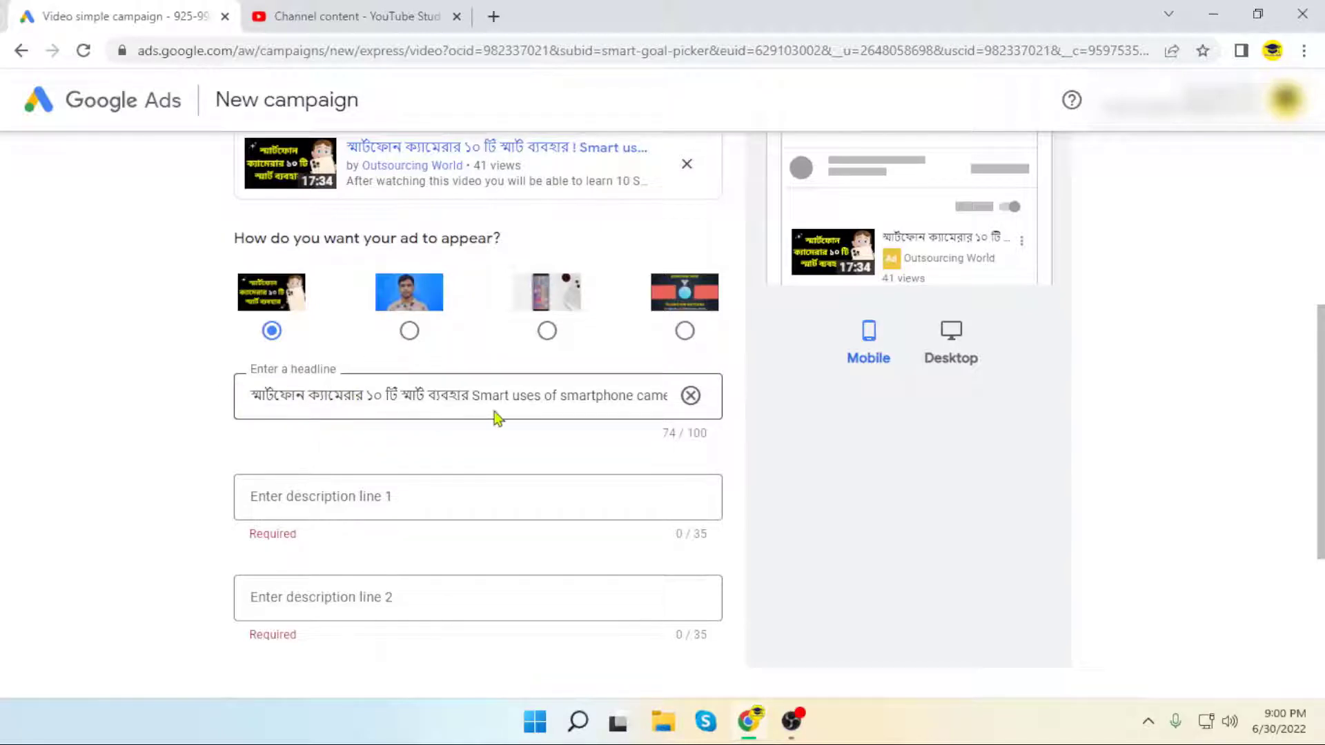
pyautogui.scroll(-2, 195, 455)
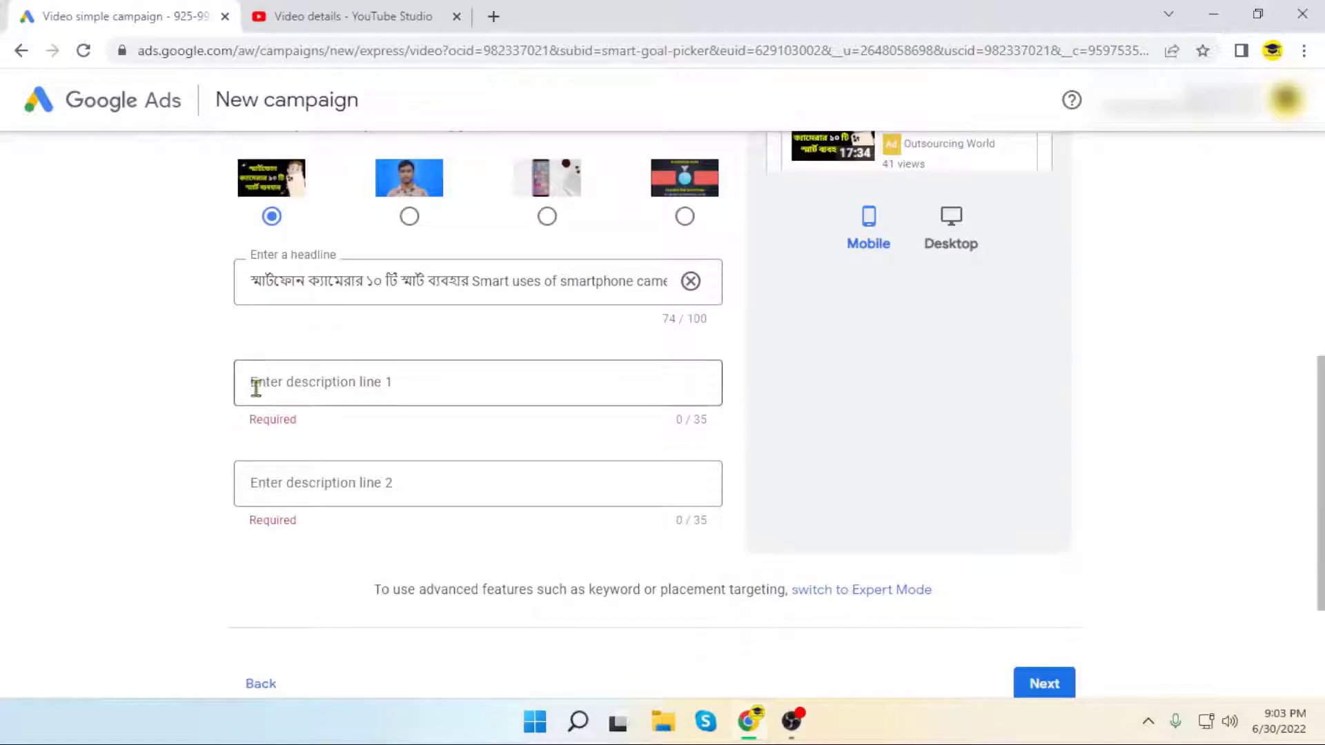
pyautogui.click(332, 381)
pyautogui.write('10 Smart uses of smartphone camera')
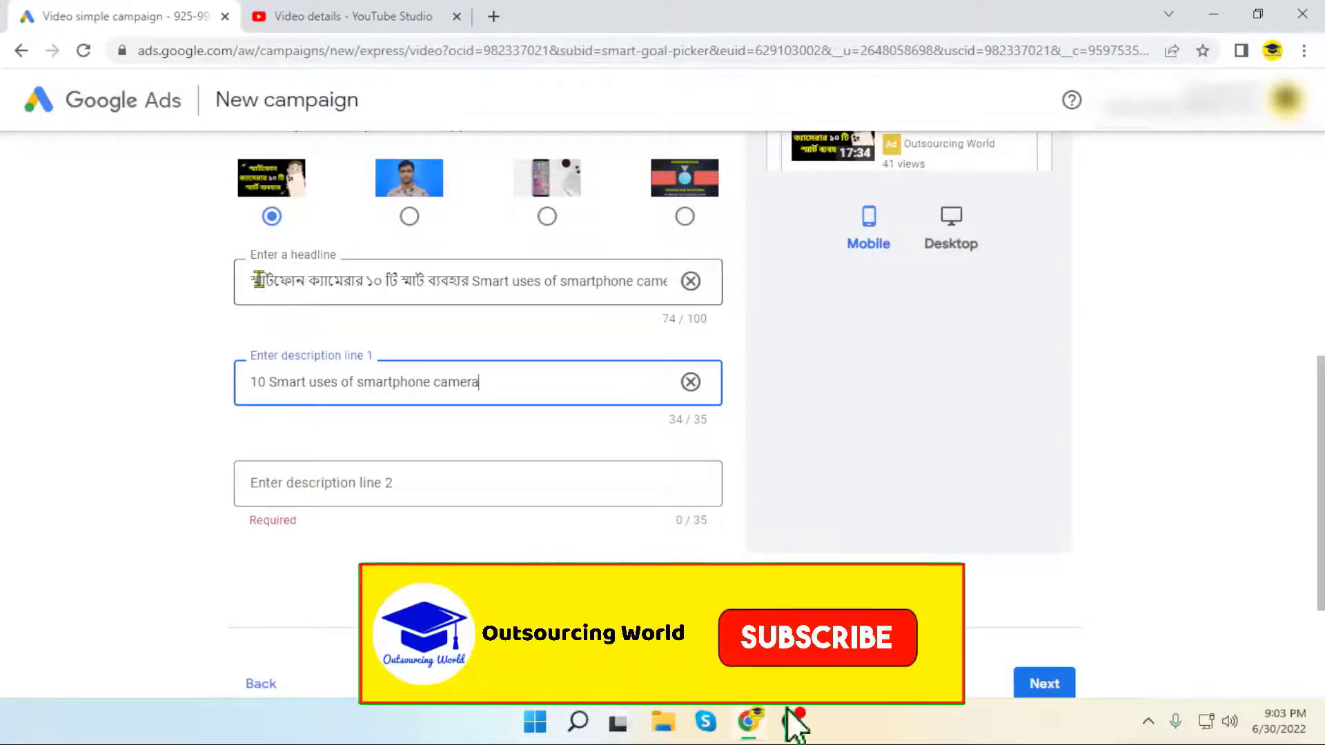
# Step: Copy "ক্যামেরার ১০ টি স্মার্ট ব্যবহার" from the headline into description line 2 and continue to the locations and languages page
pyautogui.moveTo(250, 281); pyautogui.dragTo(424, 284)
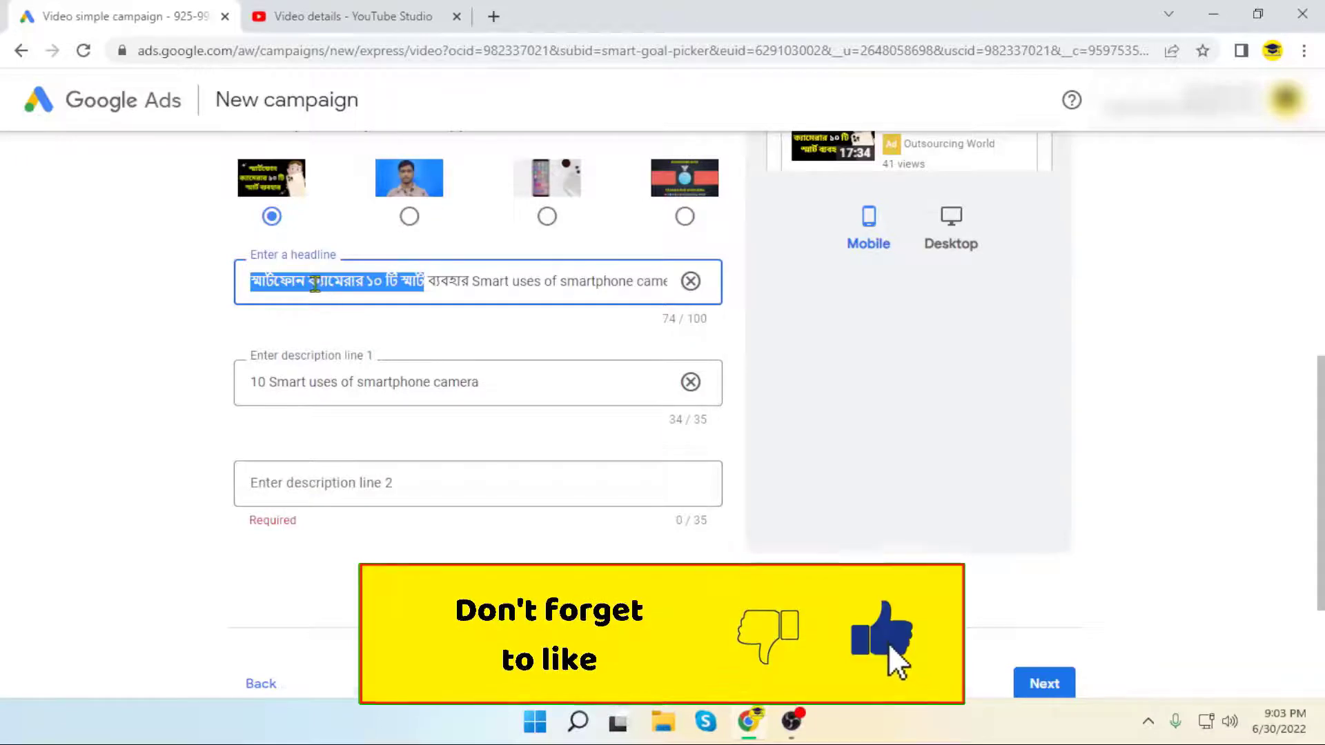
pyautogui.moveTo(307, 283); pyautogui.dragTo(470, 283)
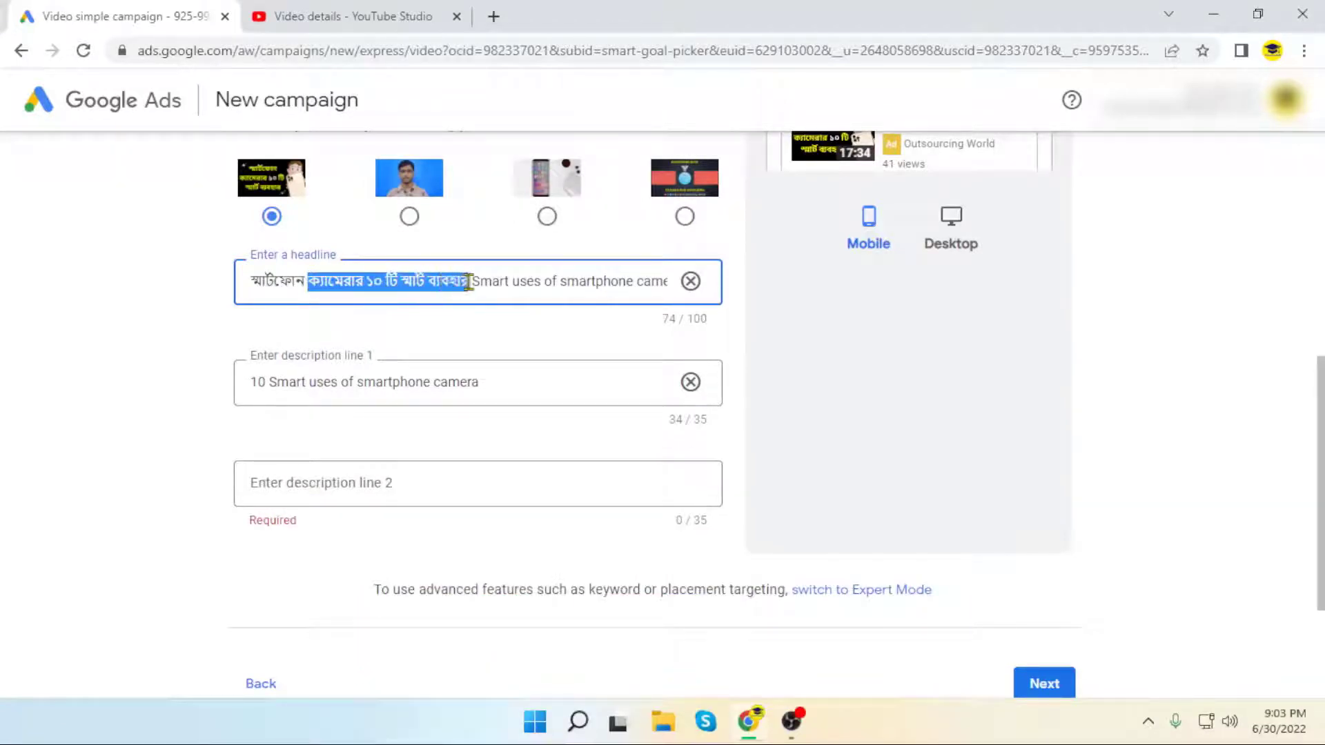
pyautogui.hotkey('ctrl', 'c')
pyautogui.click(337, 483)
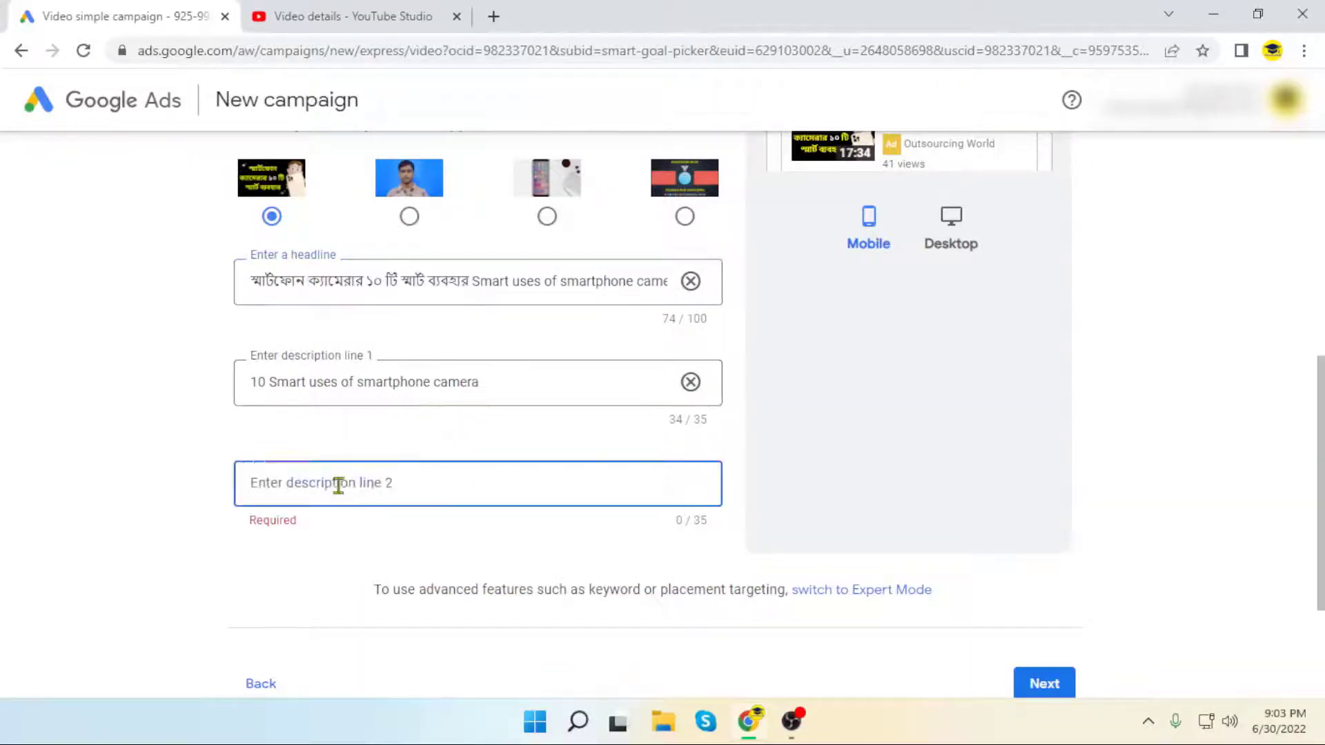
pyautogui.hotkey('ctrl', 'v')
pyautogui.click(518, 540)
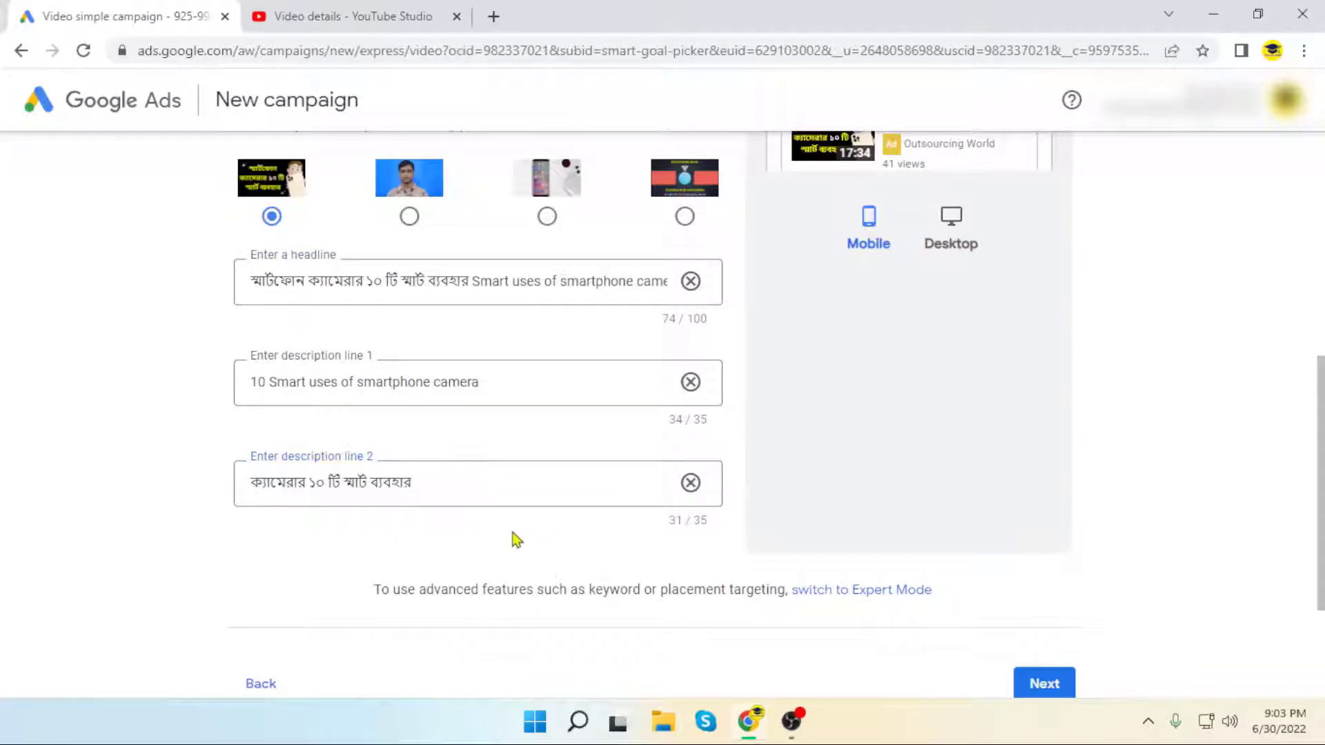
pyautogui.scroll(-3, 1042, 490)
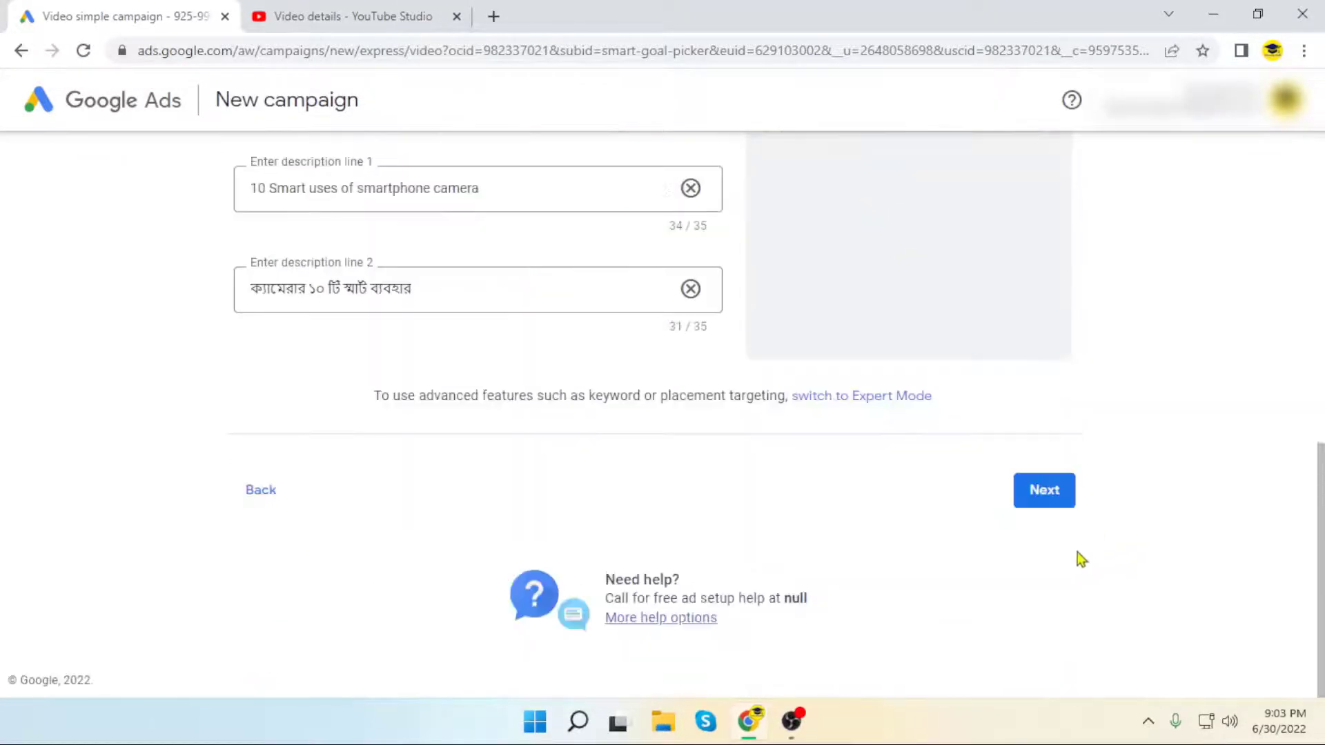
pyautogui.click(1044, 491)
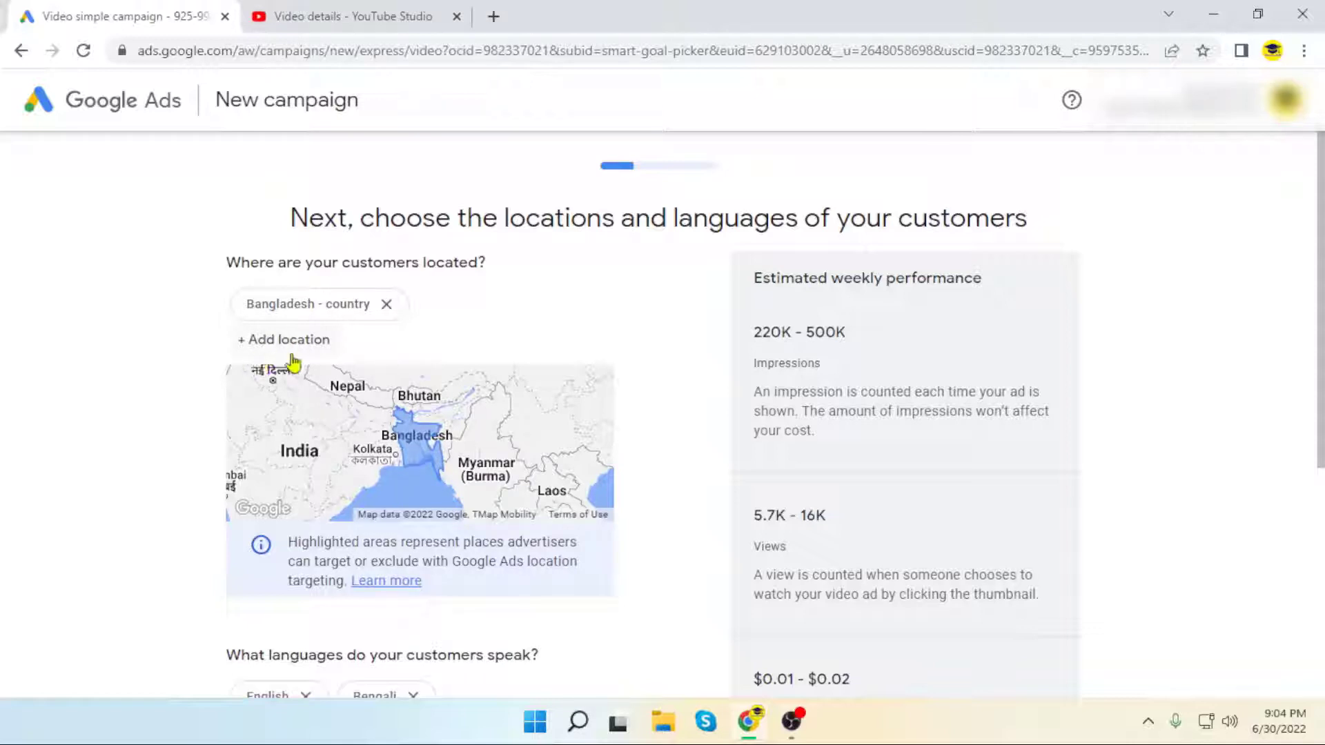
# Step: Remove English from the customer languages, keeping only Bengali
pyautogui.scroll(-3, 201, 388)
pyautogui.scroll(3, 207, 370)
pyautogui.scroll(-2, 61, 473)
pyautogui.scroll(-2, 144, 492)
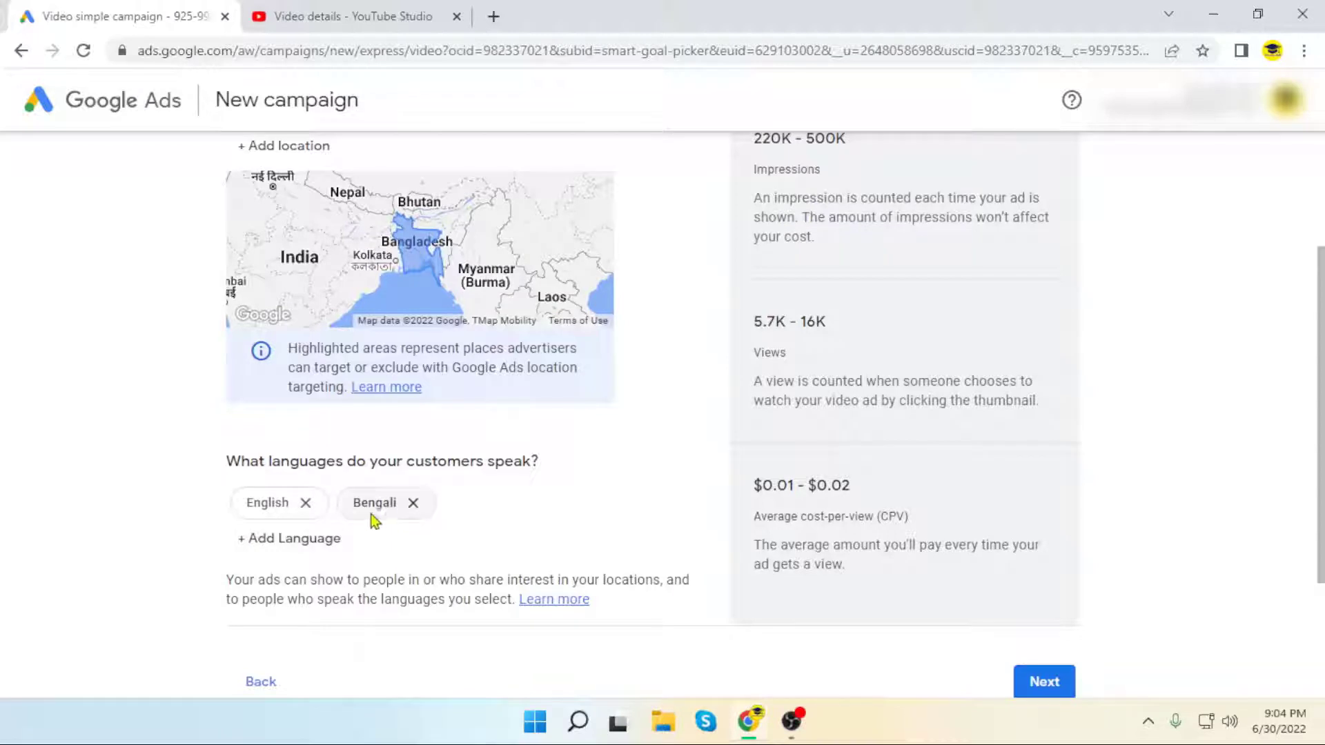
pyautogui.click(306, 504)
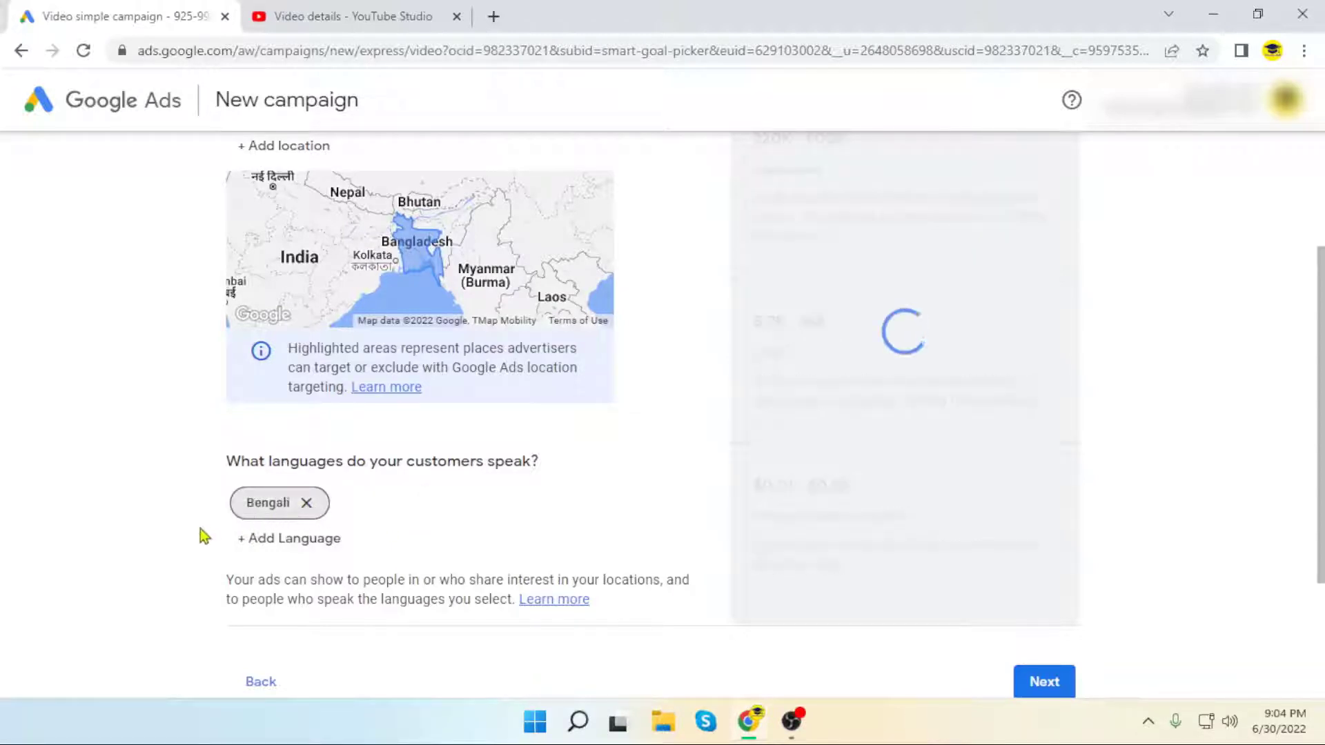
pyautogui.scroll(-3, 212, 538)
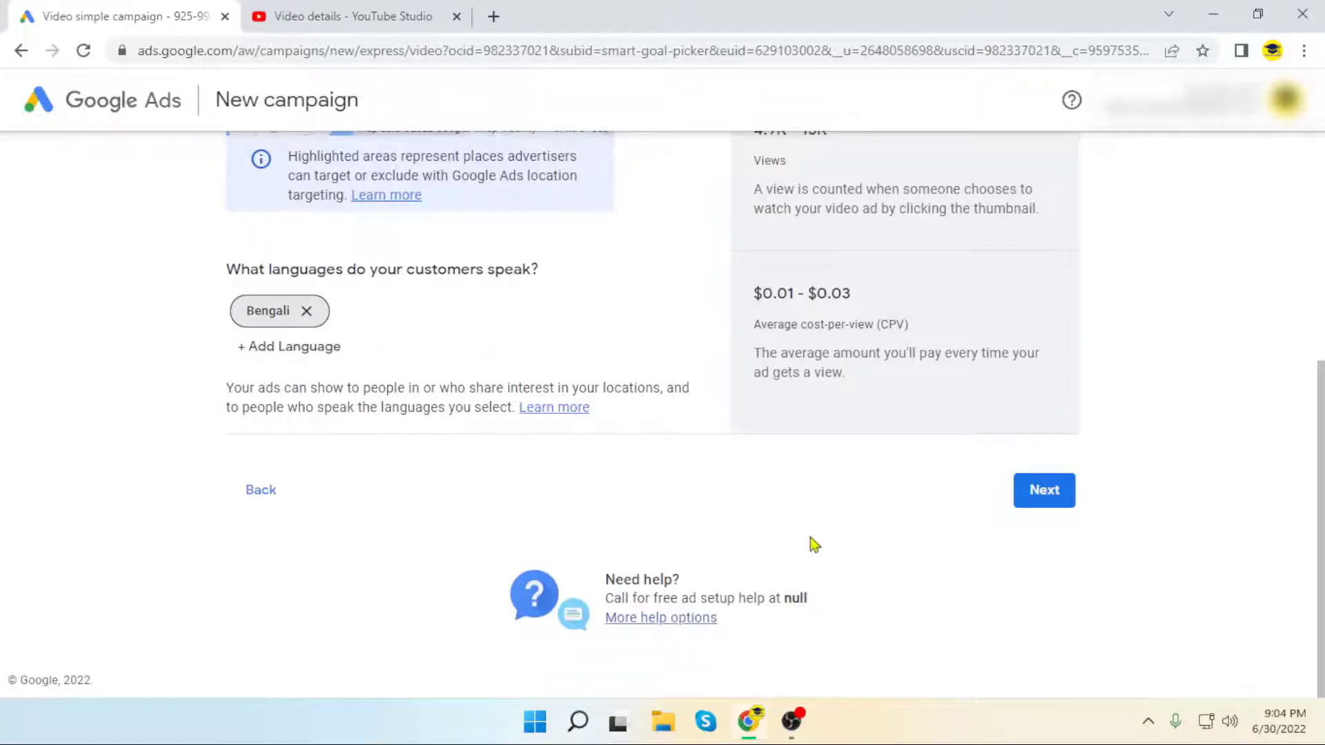
# Step: Review the estimated weekly impressions, views and cost-per-view, and continue to the customer demographics page
pyautogui.scroll(5, 760, 571)
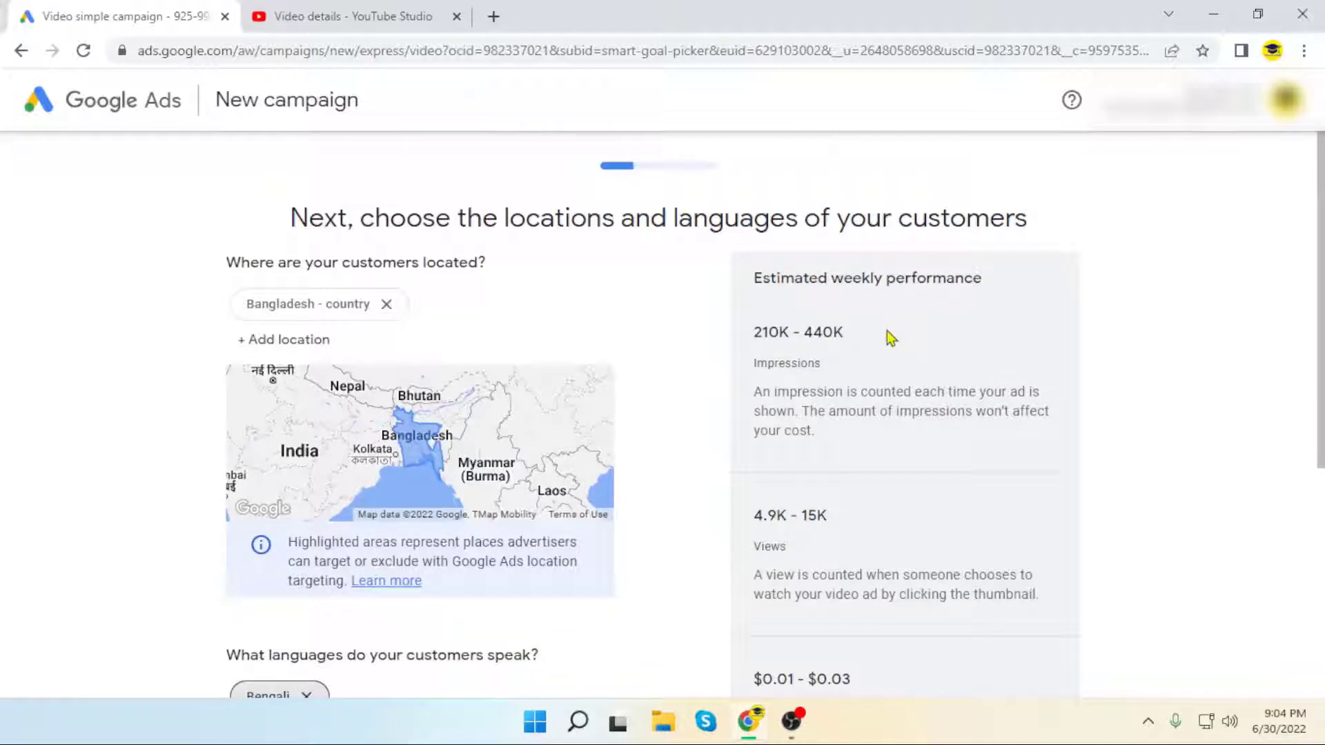
pyautogui.scroll(-1, 846, 408)
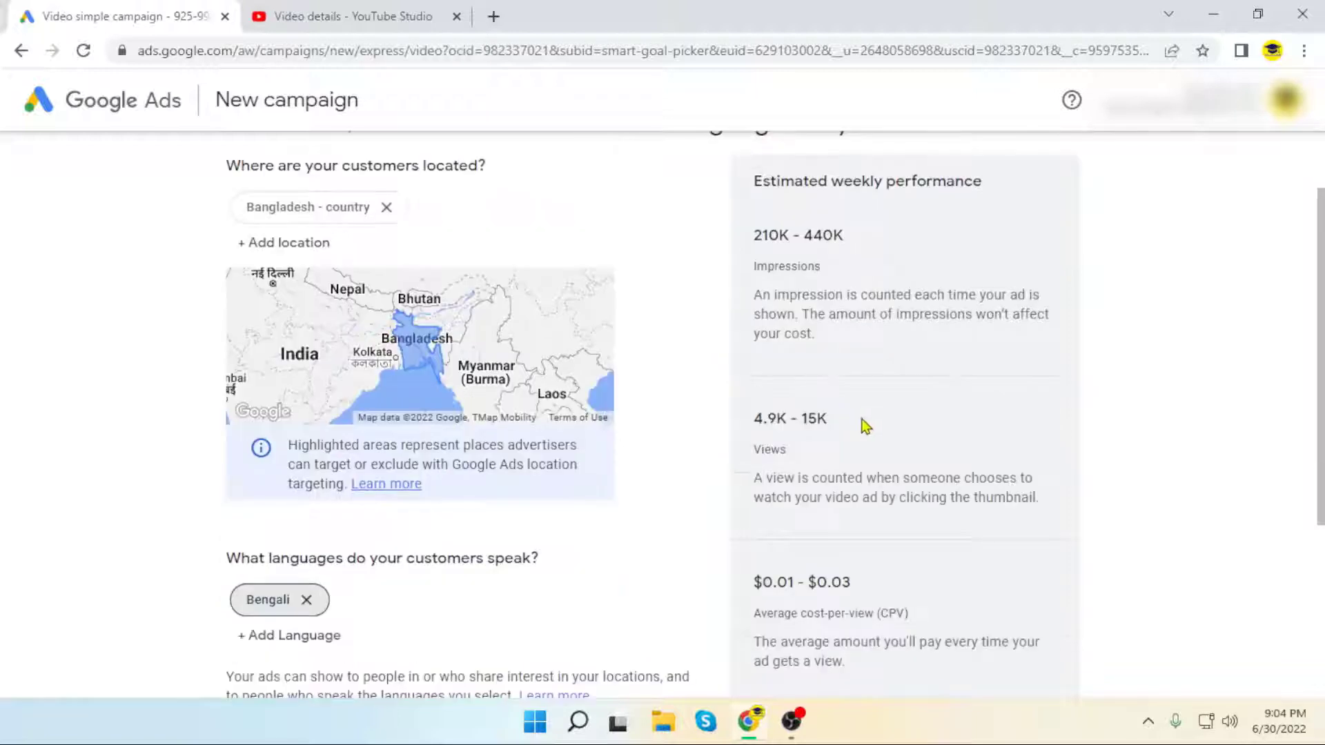
pyautogui.scroll(-1, 825, 427)
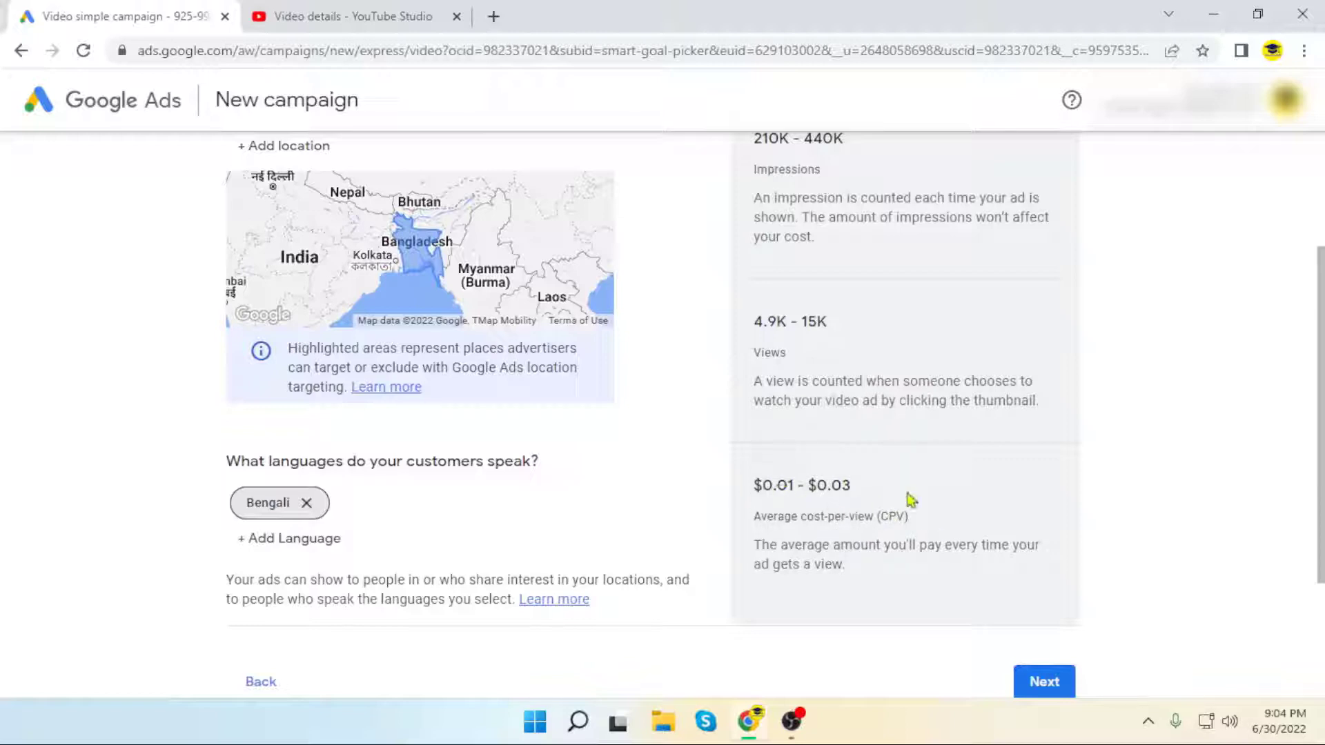
pyautogui.scroll(-2, 998, 594)
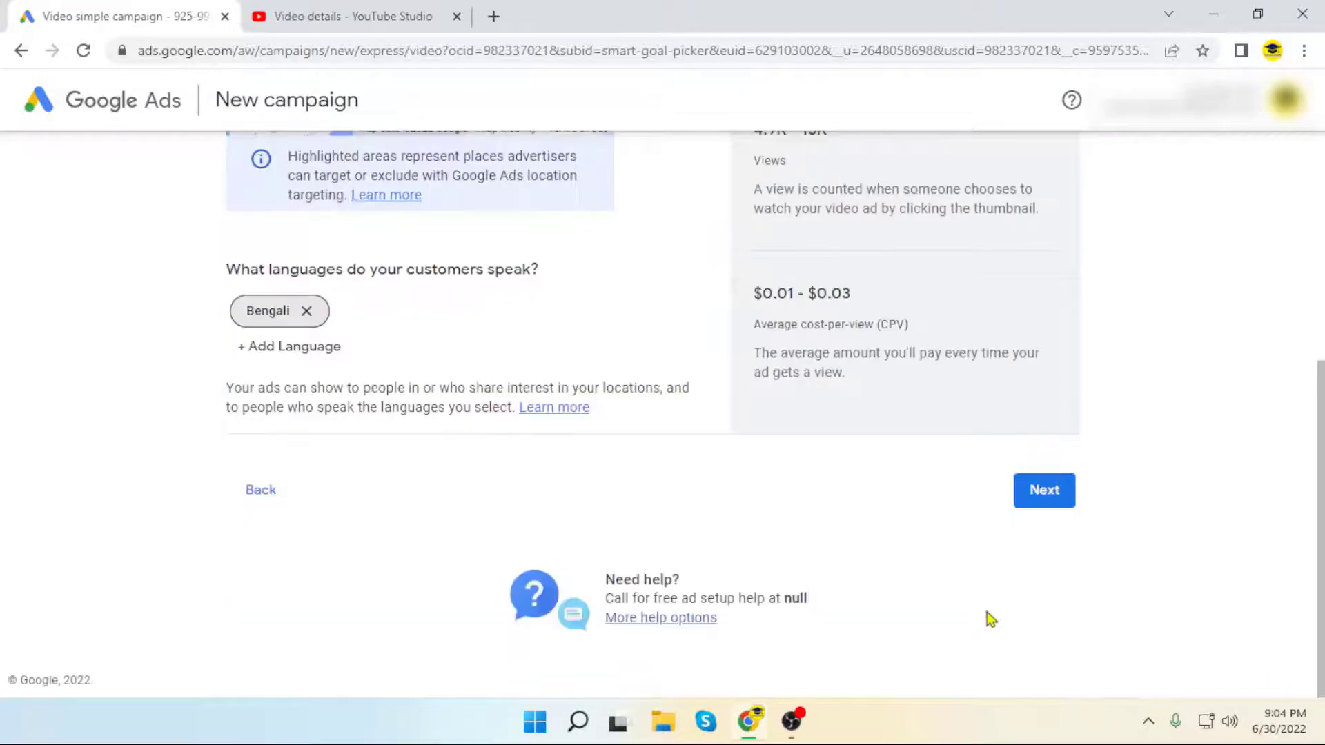
pyautogui.click(1046, 490)
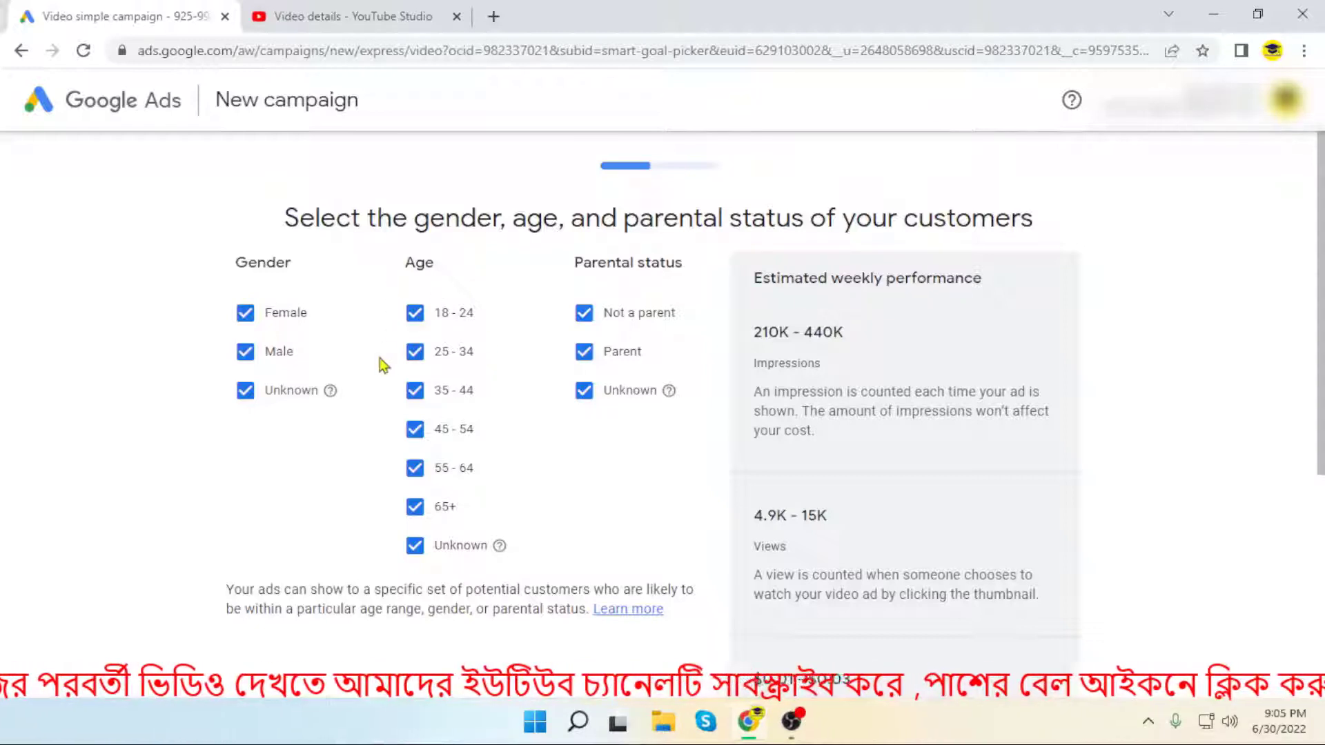
# Step: Exclude the age groups 35 - 44, 45 - 54, 55 - 64, 65+ and Unknown, and continue to the interests page
pyautogui.click(420, 398)
pyautogui.click(416, 431)
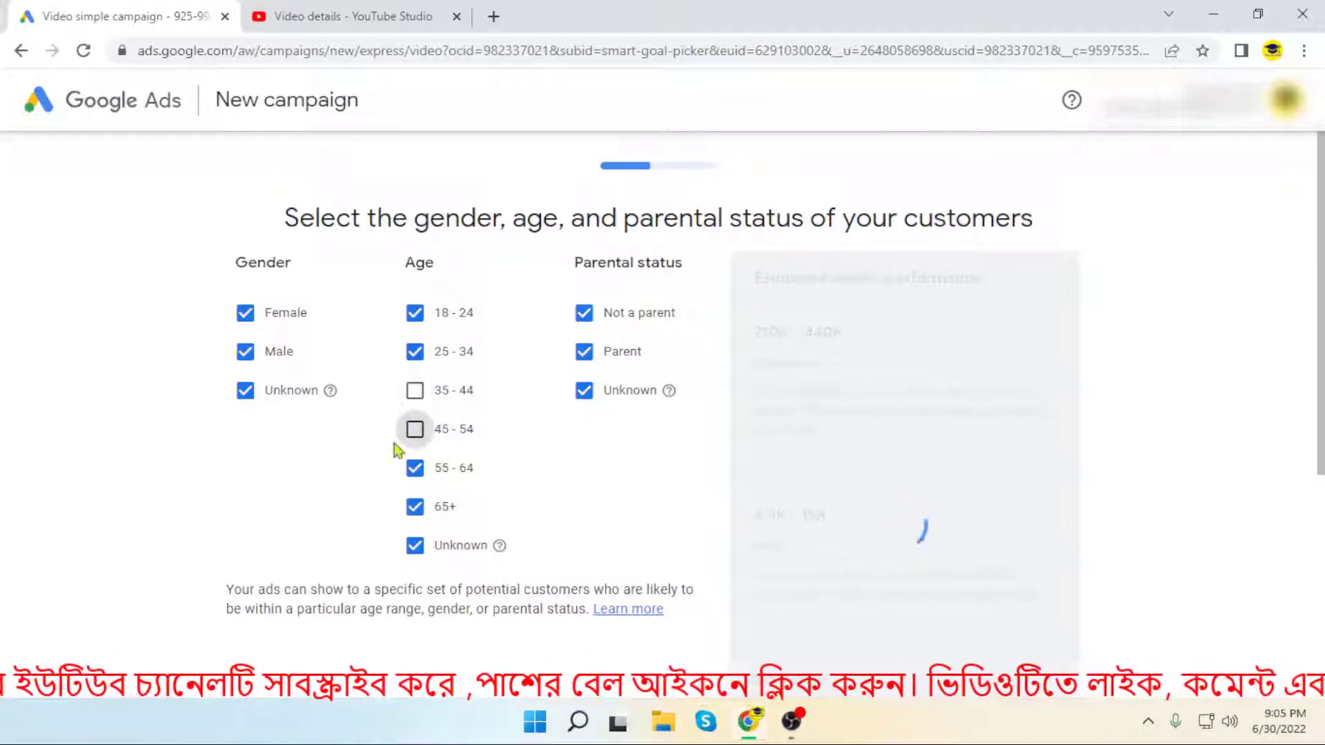
pyautogui.click(418, 471)
pyautogui.click(416, 509)
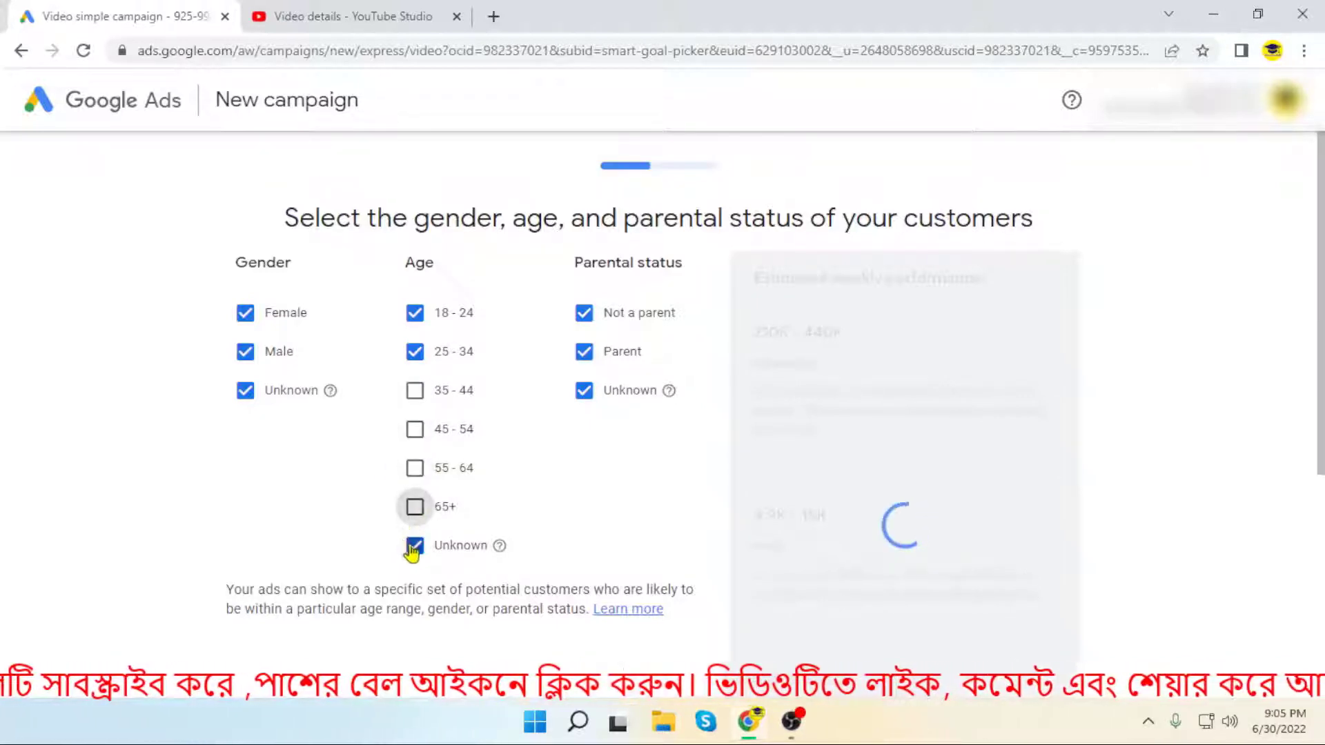
pyautogui.click(416, 547)
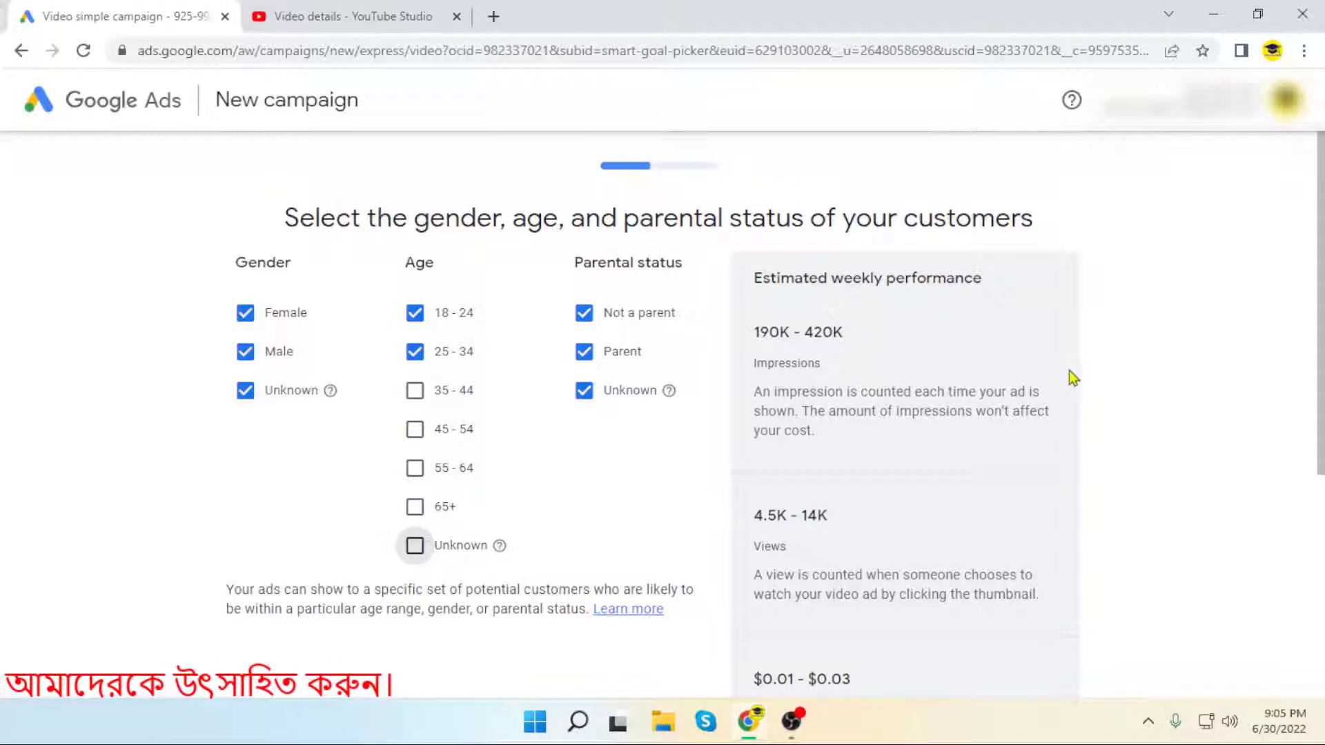
pyautogui.scroll(-4, 1061, 379)
pyautogui.scroll(-1, 1066, 387)
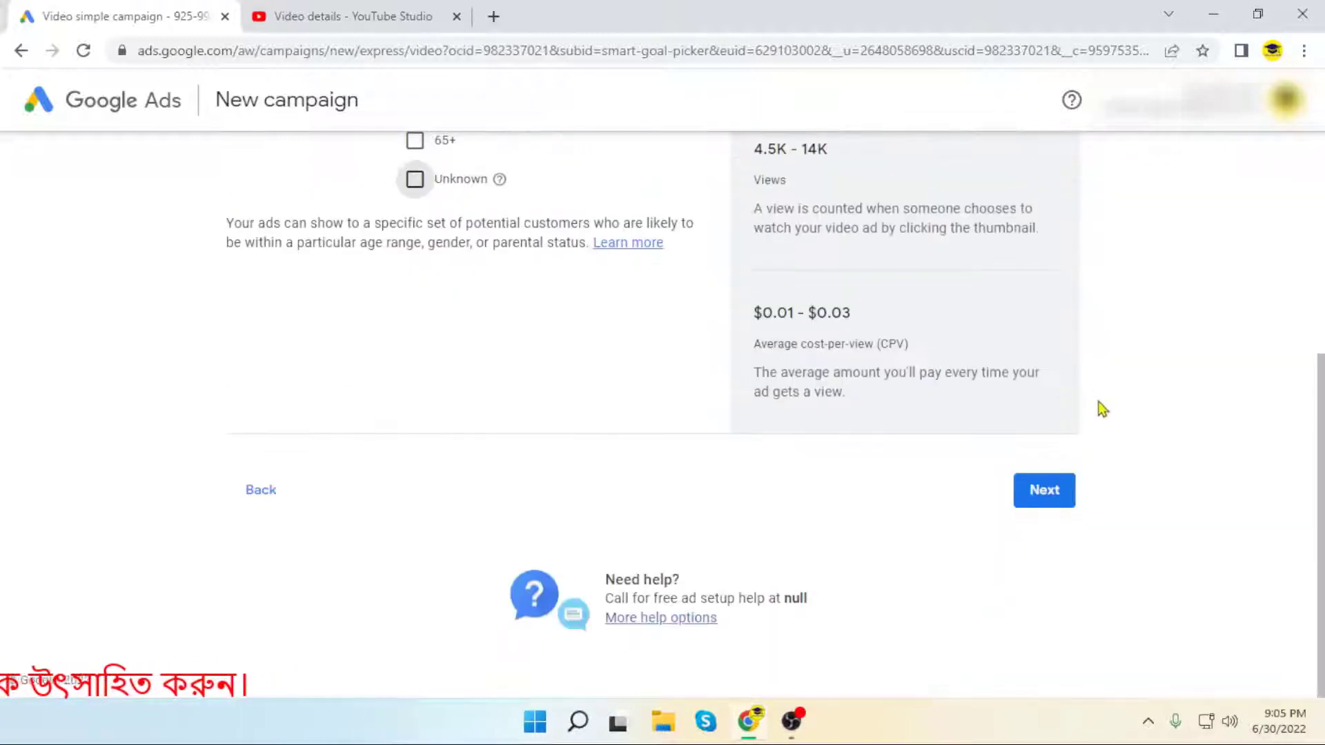
pyautogui.click(1049, 502)
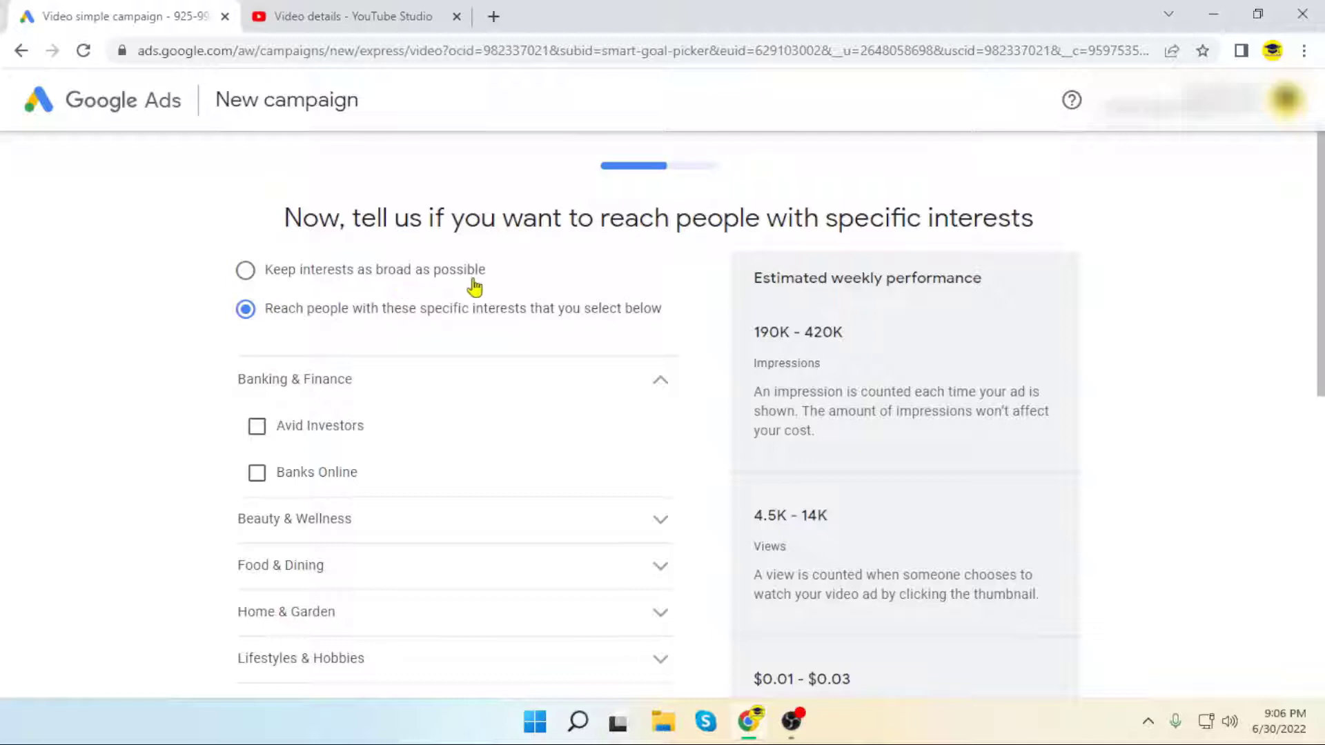
# Step: Try keeping interests as broad as possible, and return to reaching people with specific interests
pyautogui.scroll(-1, 236, 302)
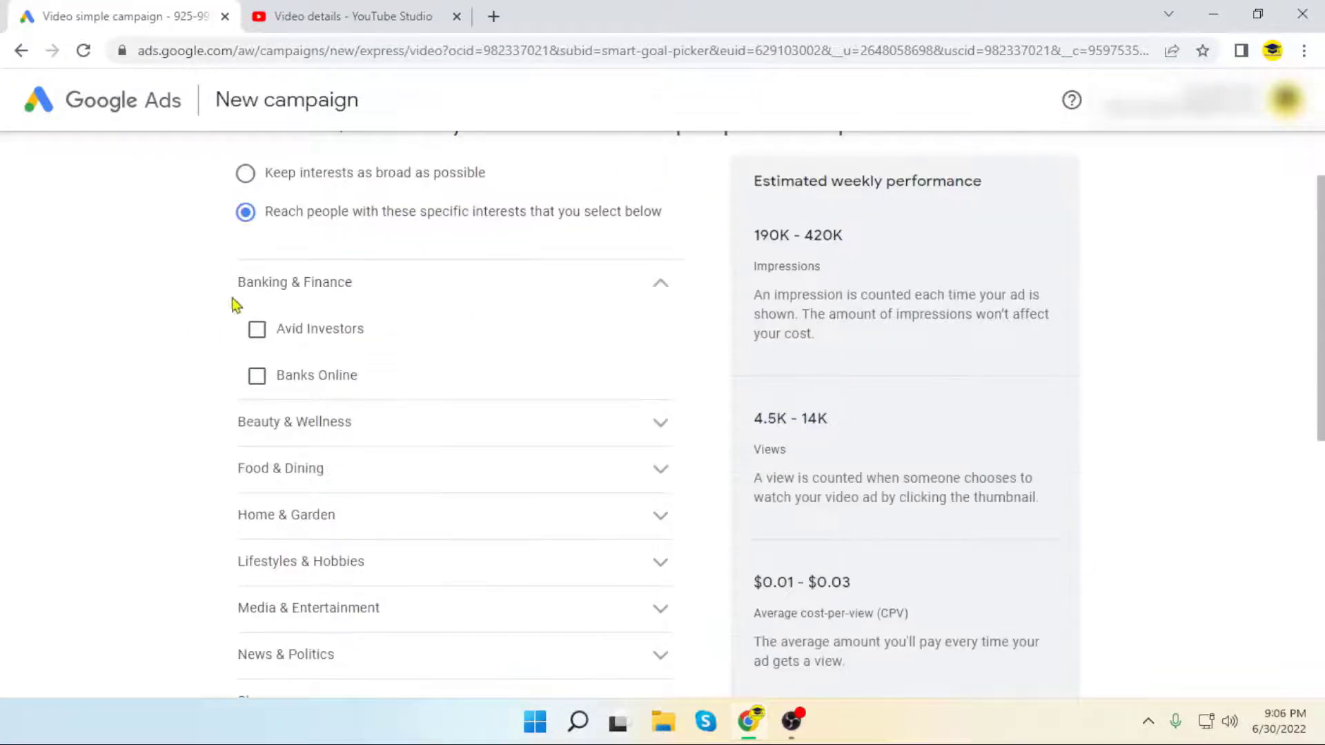
pyautogui.scroll(1, 245, 260)
pyautogui.click(244, 276)
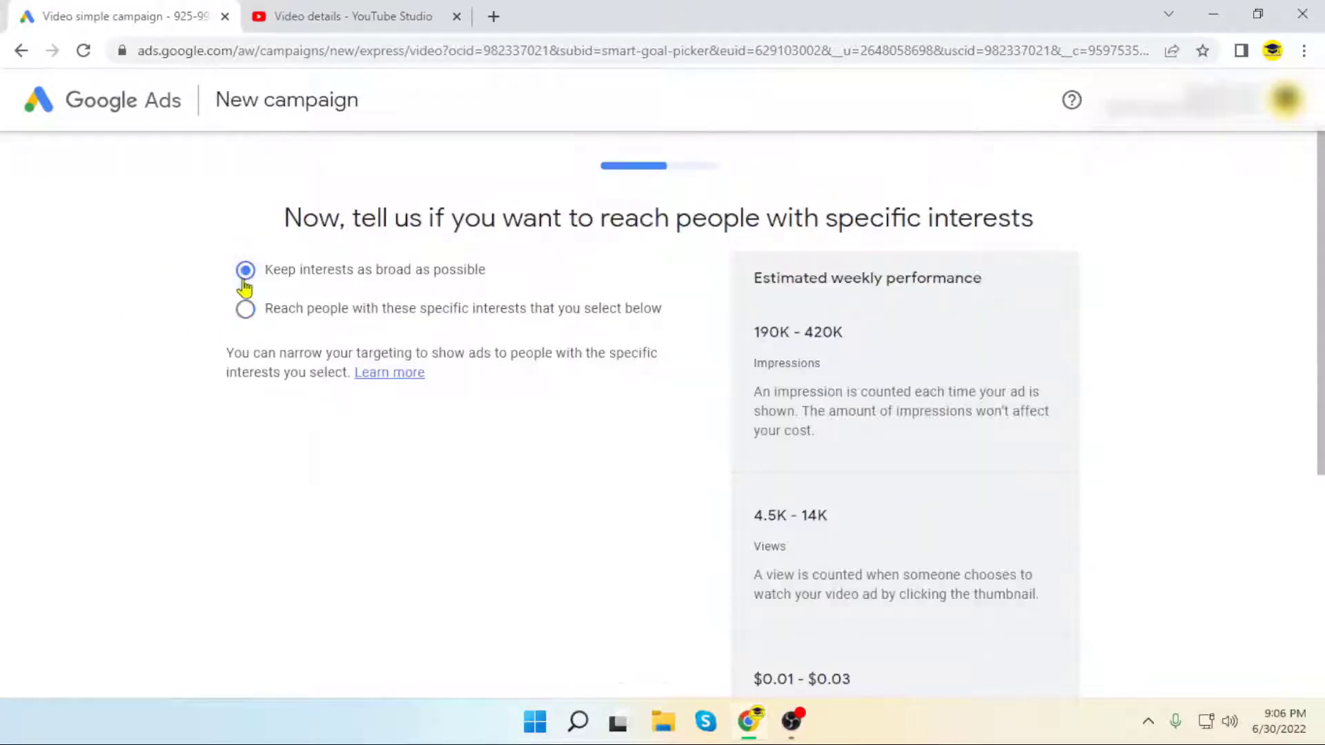
pyautogui.scroll(-3, 219, 403)
pyautogui.scroll(3, 219, 403)
pyautogui.click(246, 310)
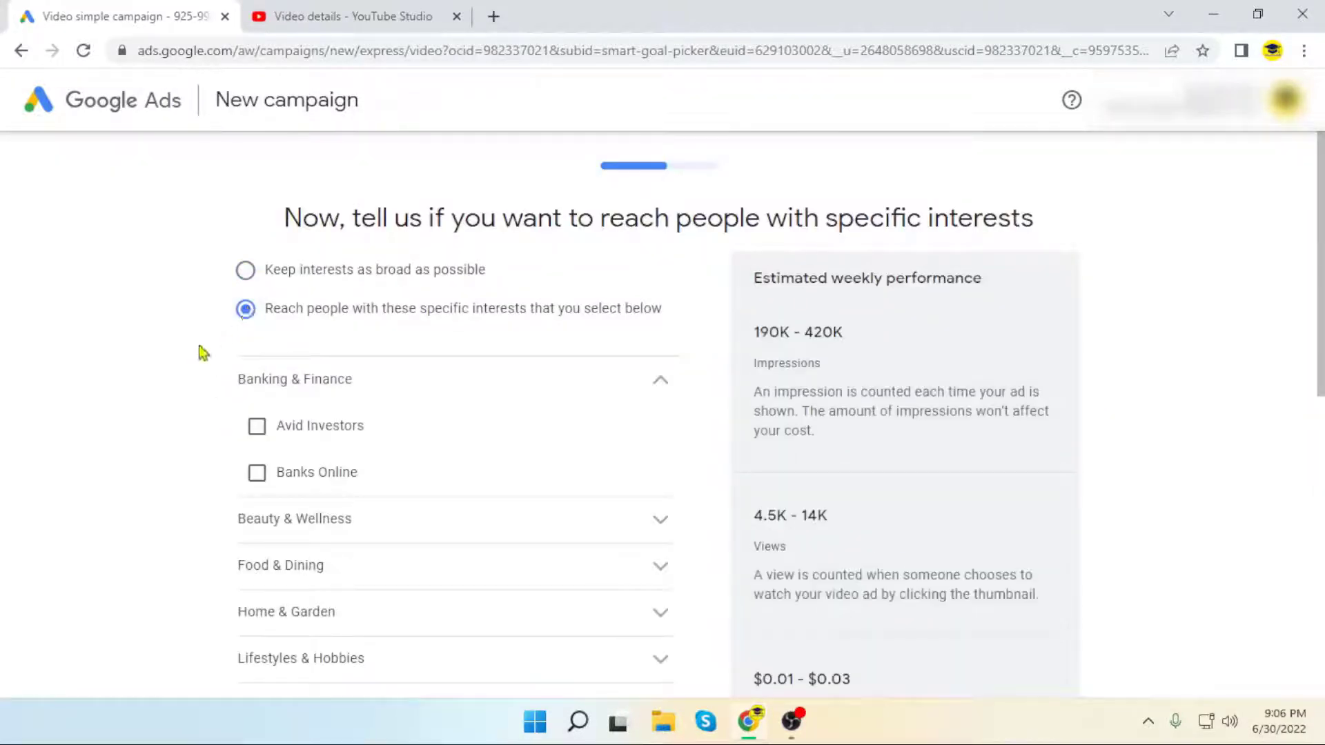
# Step: Add Mobile Enthusiasts from the Technology category to the targeted interests and check the selection
pyautogui.scroll(-1, 201, 365)
pyautogui.scroll(-1, 204, 376)
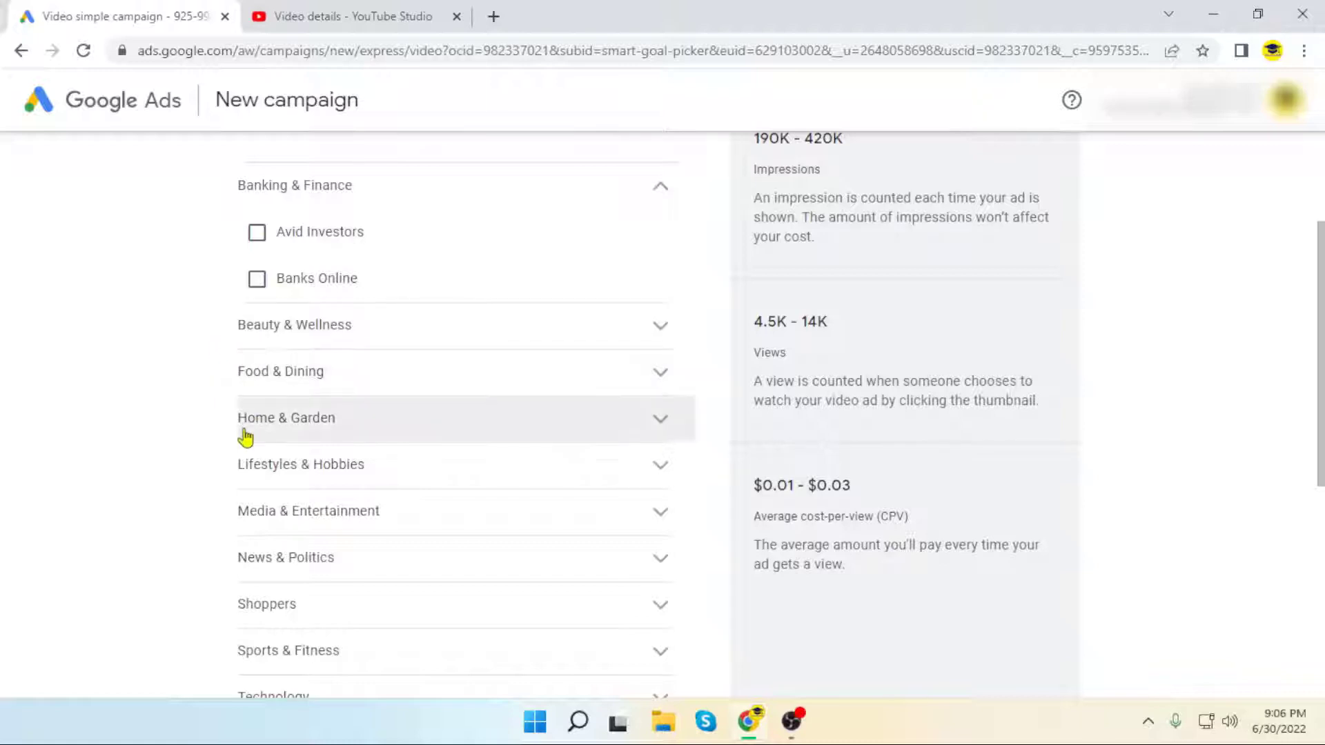
pyautogui.scroll(-1, 212, 471)
pyautogui.scroll(-3, 212, 471)
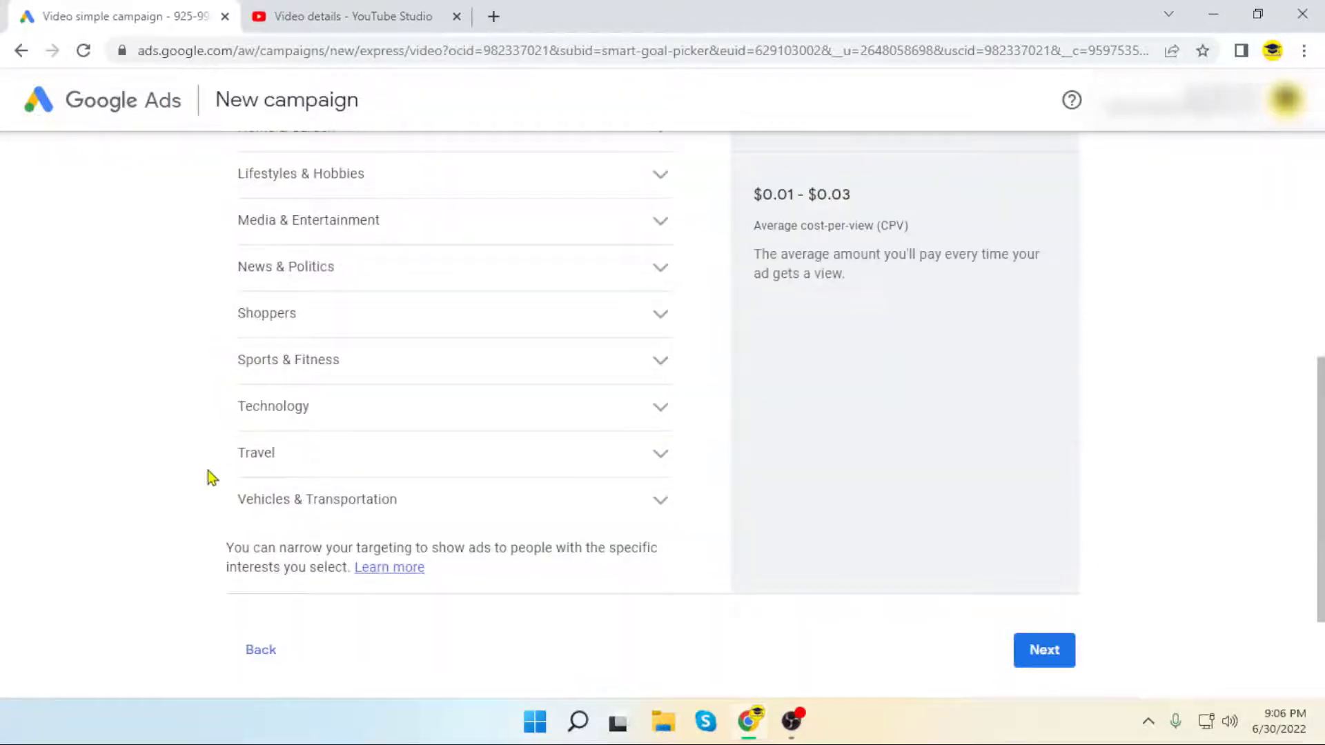
pyautogui.click(661, 408)
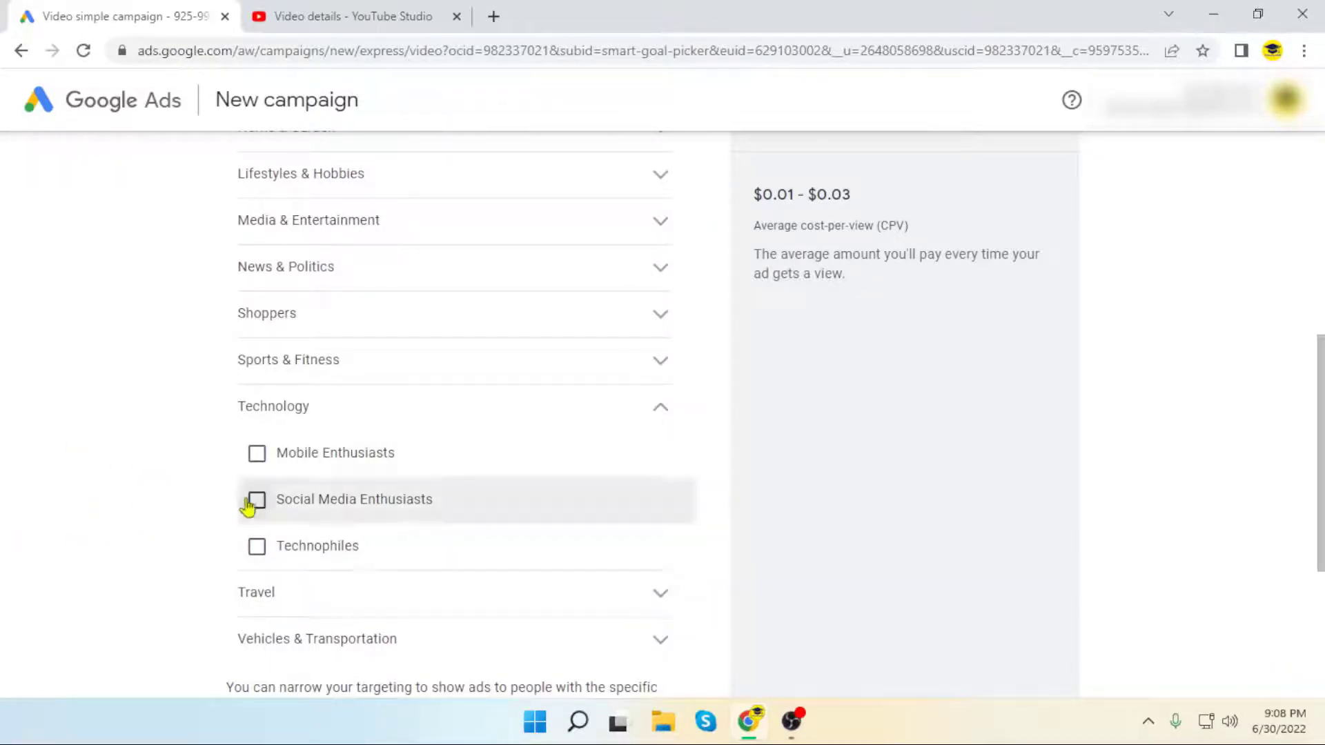
pyautogui.click(257, 458)
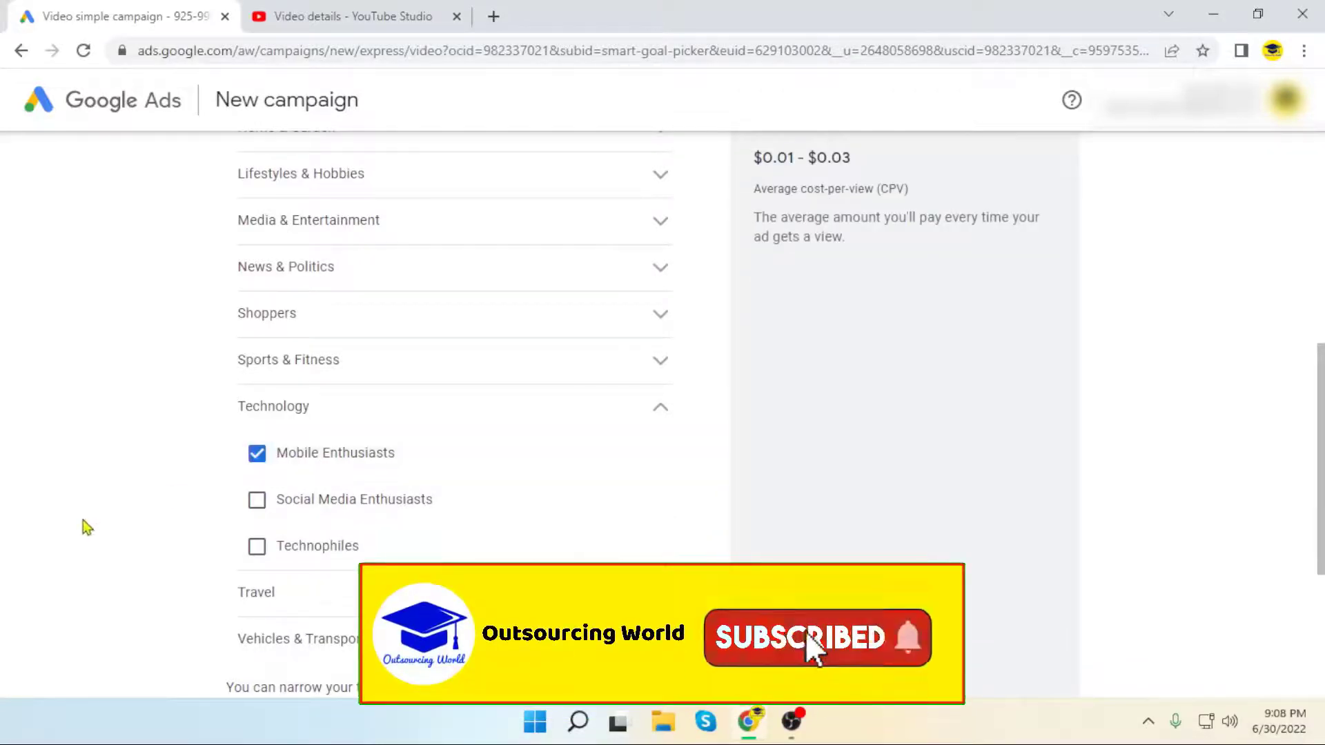
pyautogui.scroll(1, 102, 523)
pyautogui.scroll(4, 103, 523)
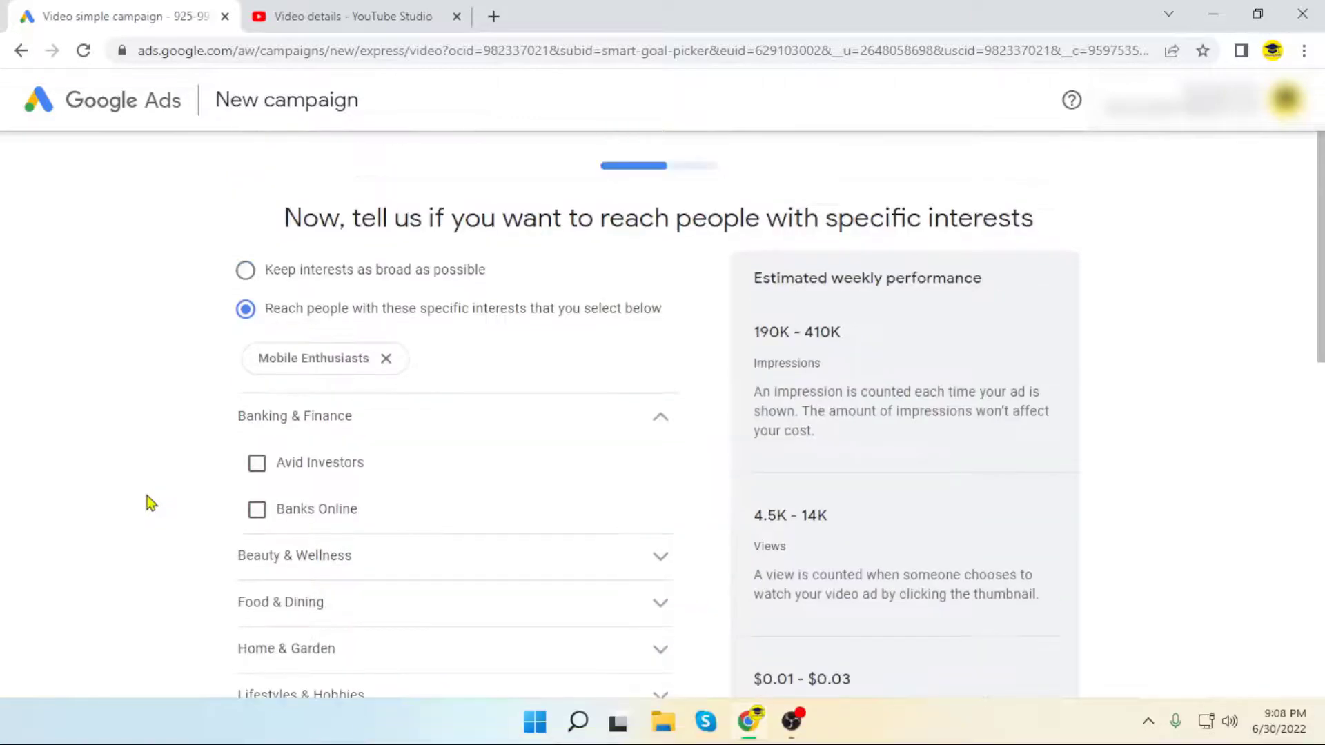
# Step: Check the selected interests and the estimated weekly performance, and continue to the budget page
pyautogui.scroll(-2, 147, 503)
pyautogui.scroll(-7, 185, 511)
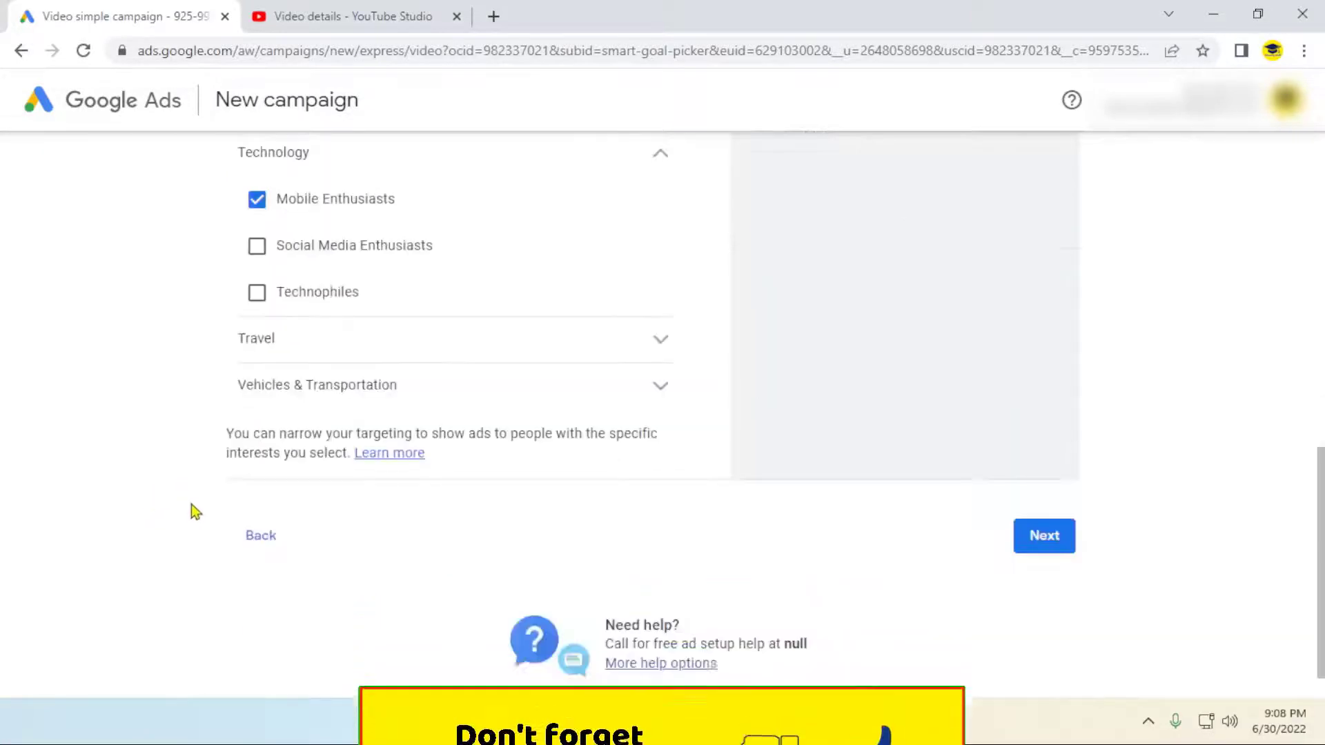
pyautogui.scroll(10, 917, 481)
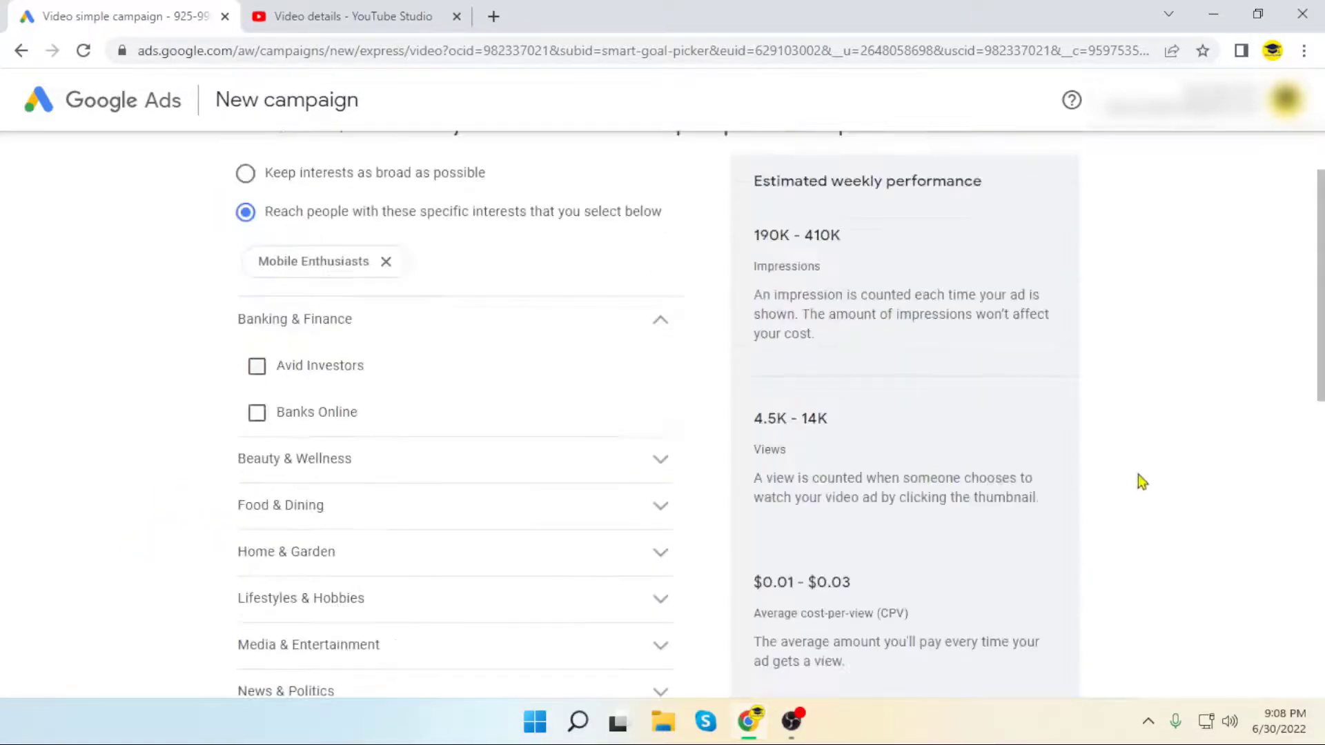
pyautogui.scroll(-10, 1131, 477)
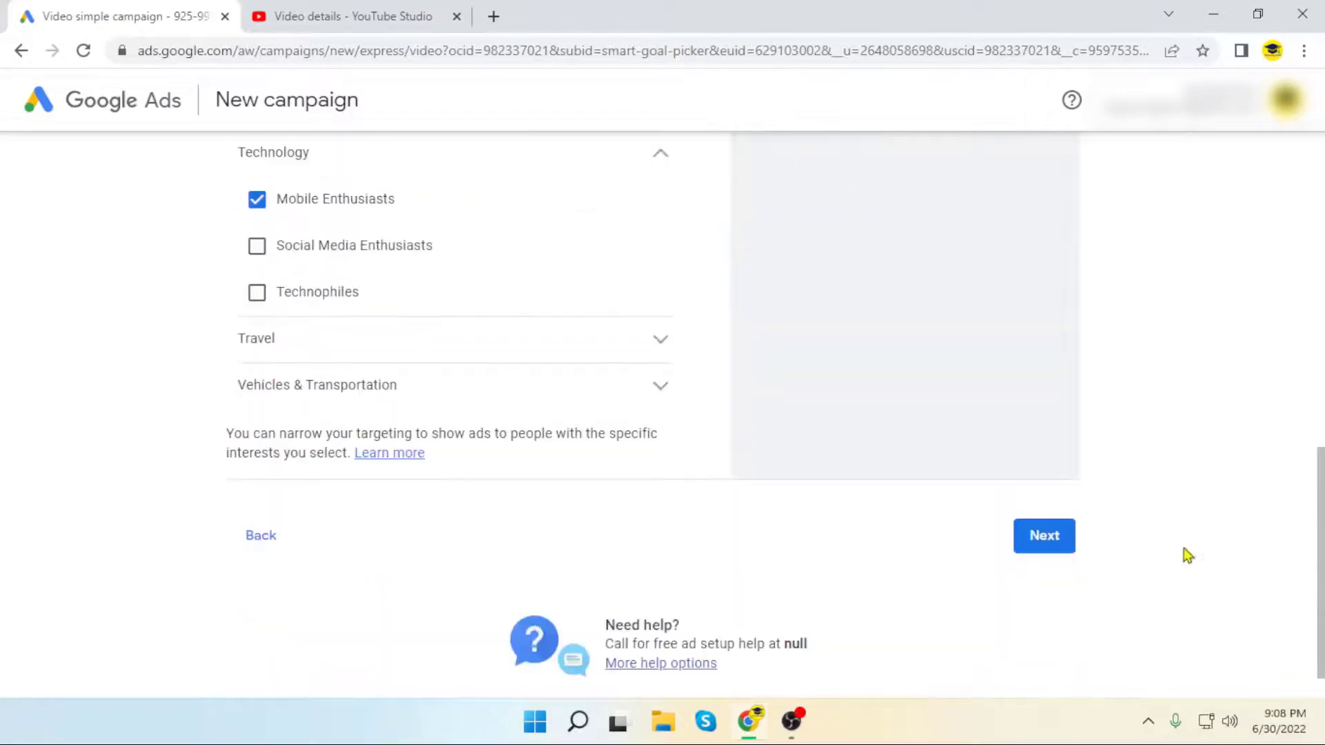
pyautogui.click(1042, 545)
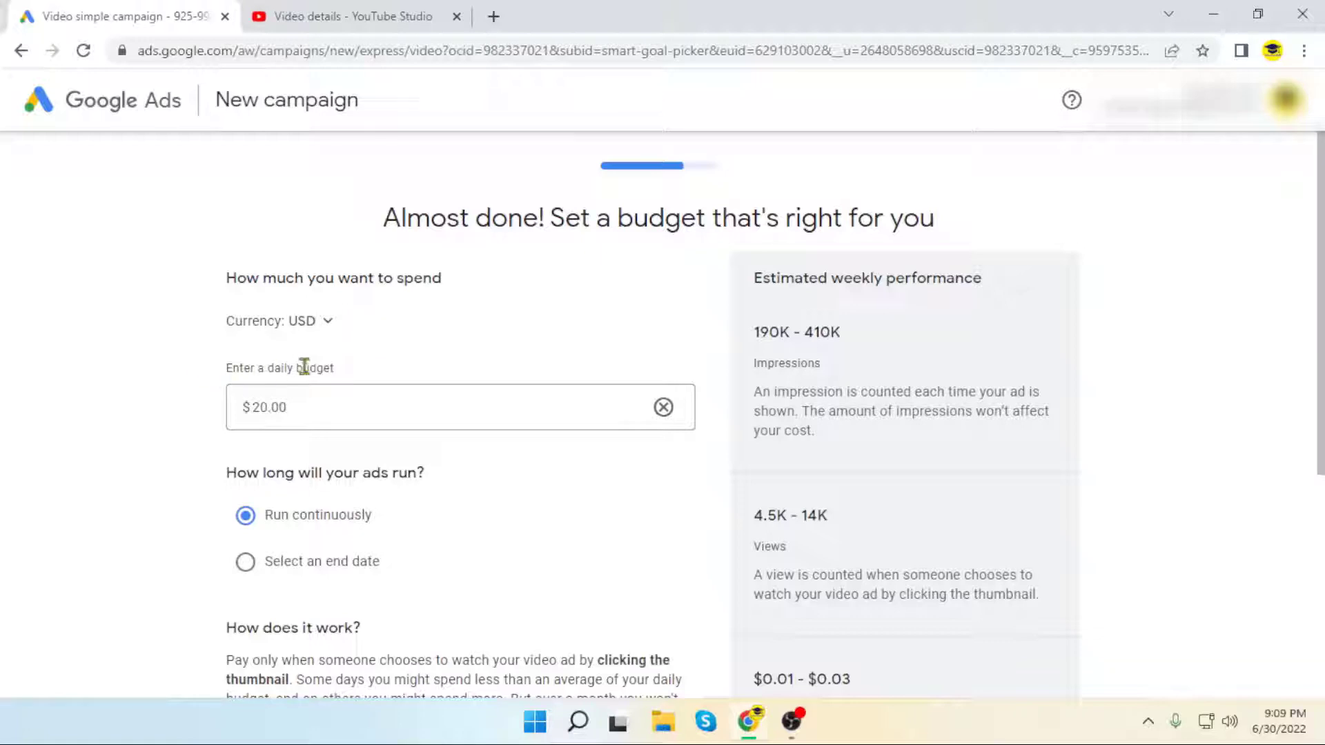
# Step: Set the campaign's daily budget to $1.00
pyautogui.click(264, 409)
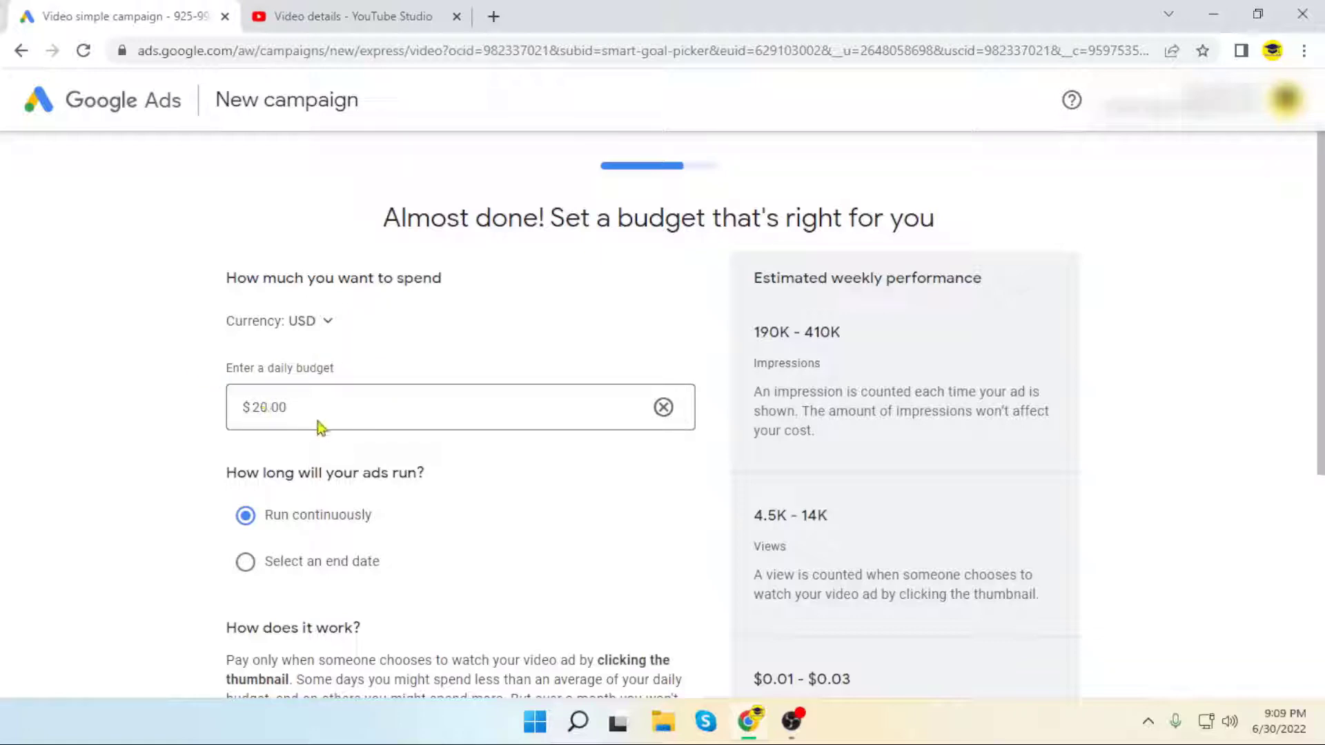
pyautogui.click(267, 406)
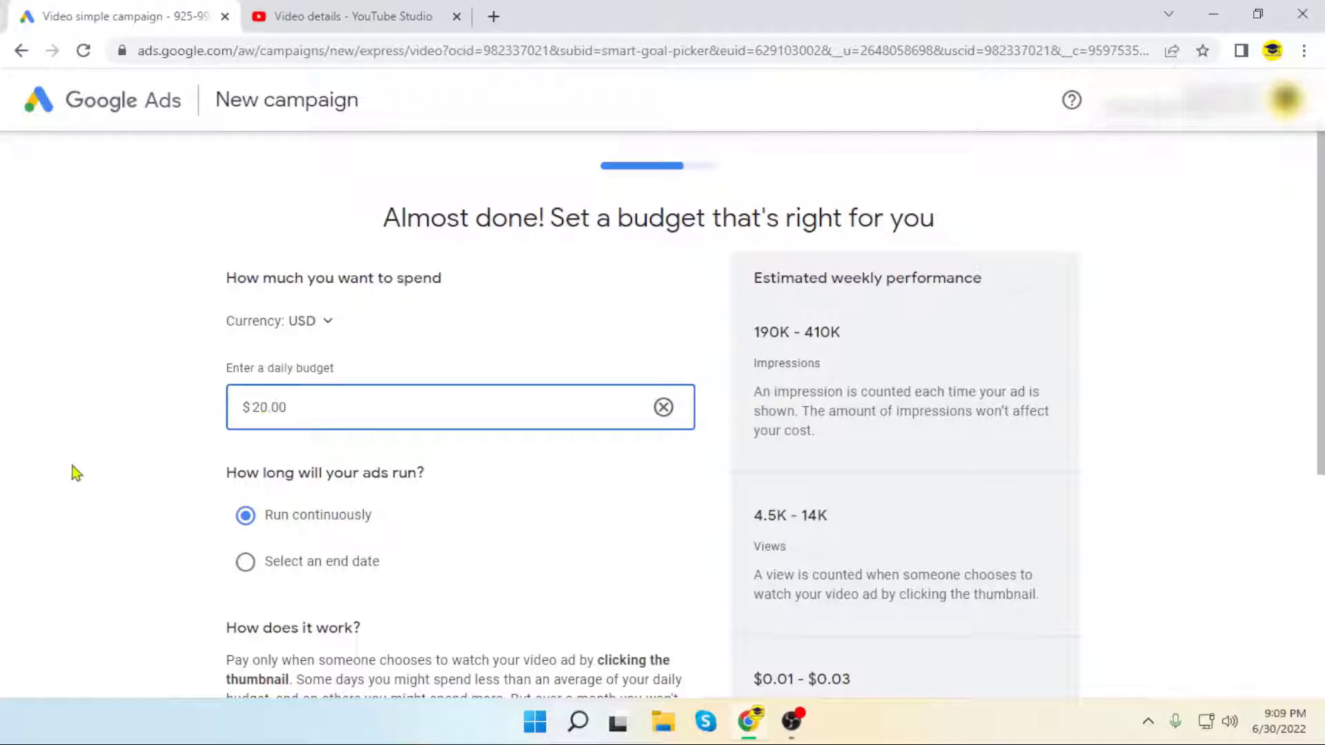
pyautogui.press('BackSpace')
pyautogui.press('BackSpace')
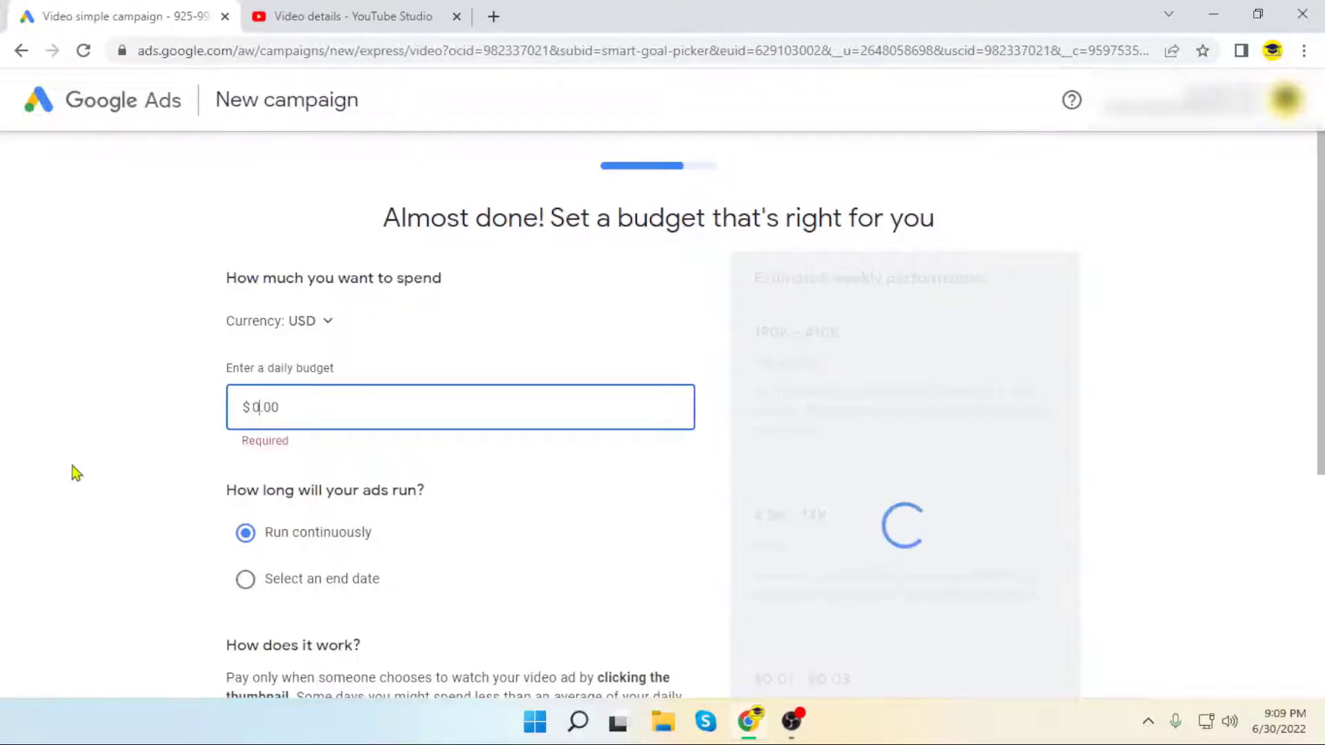
pyautogui.write('1')
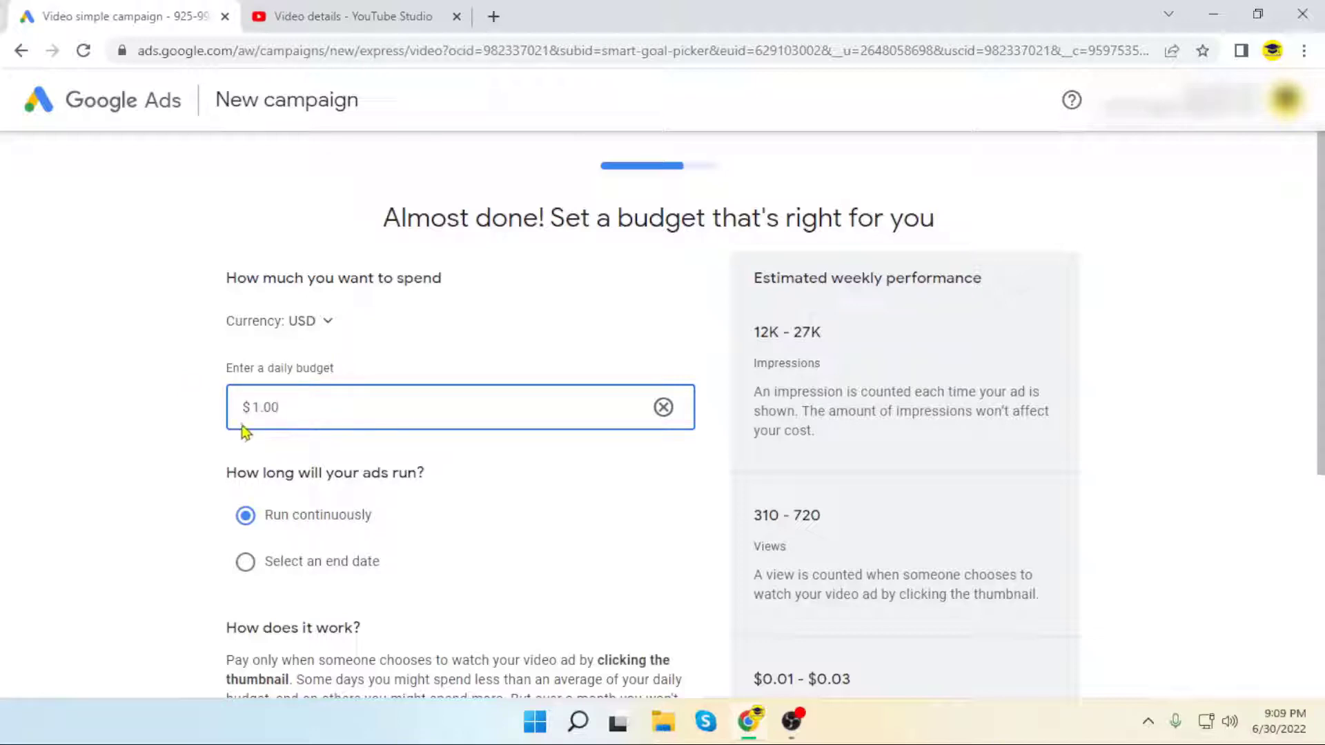
pyautogui.click(503, 508)
# Step: Try giving the ads an end date, and return to running them continuously
pyautogui.scroll(-1, 283, 487)
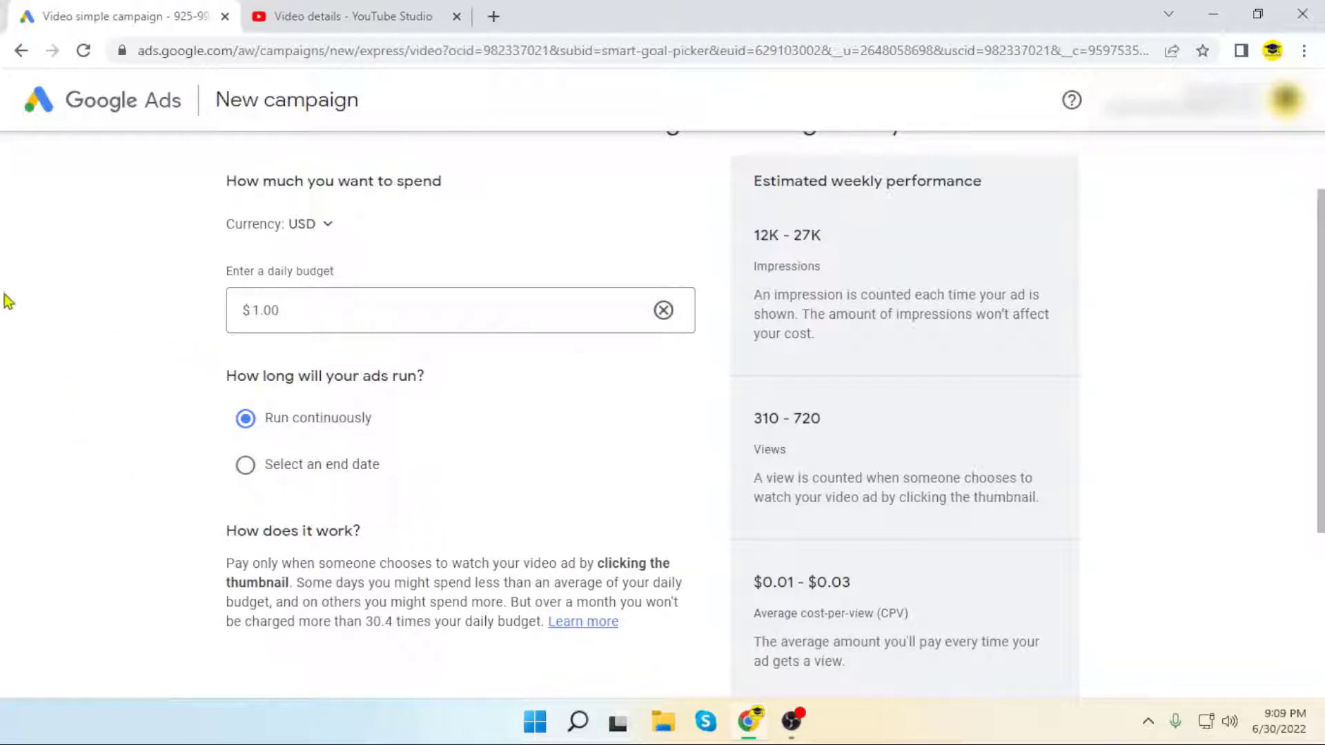
pyautogui.click(246, 465)
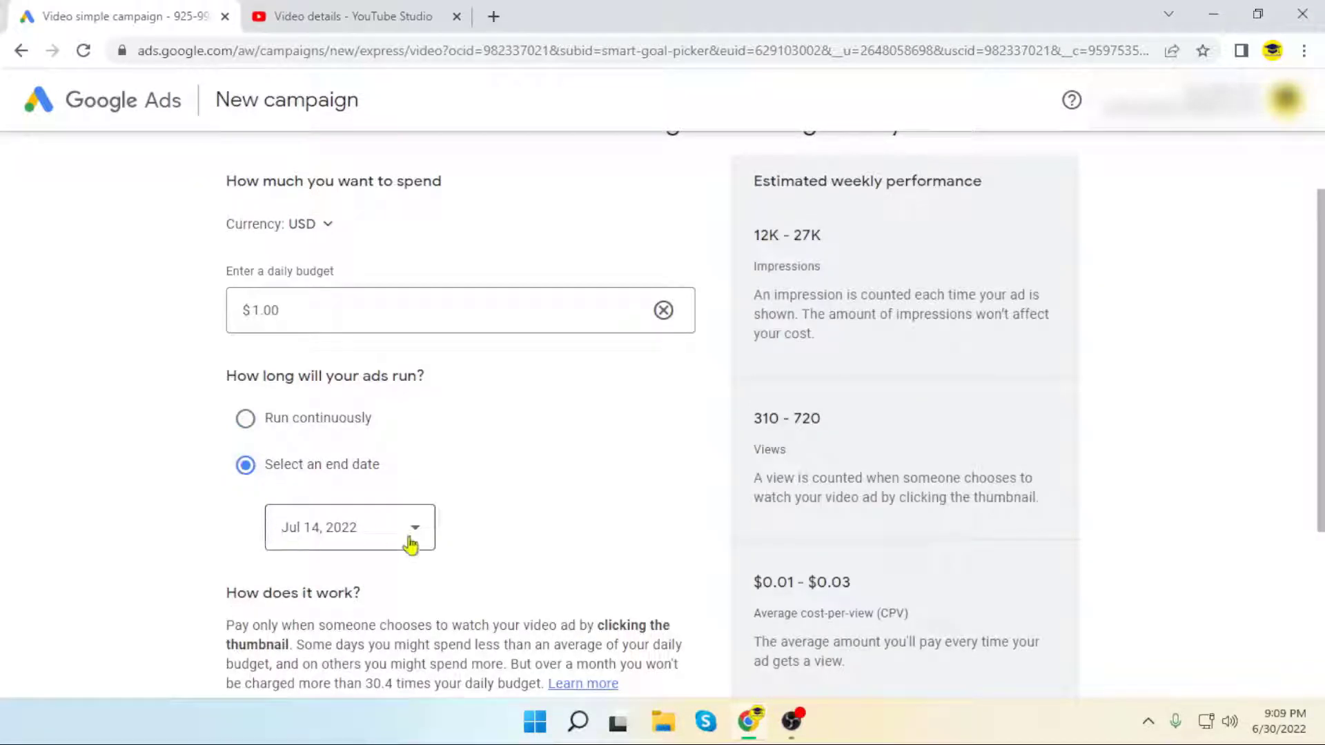
pyautogui.click(260, 426)
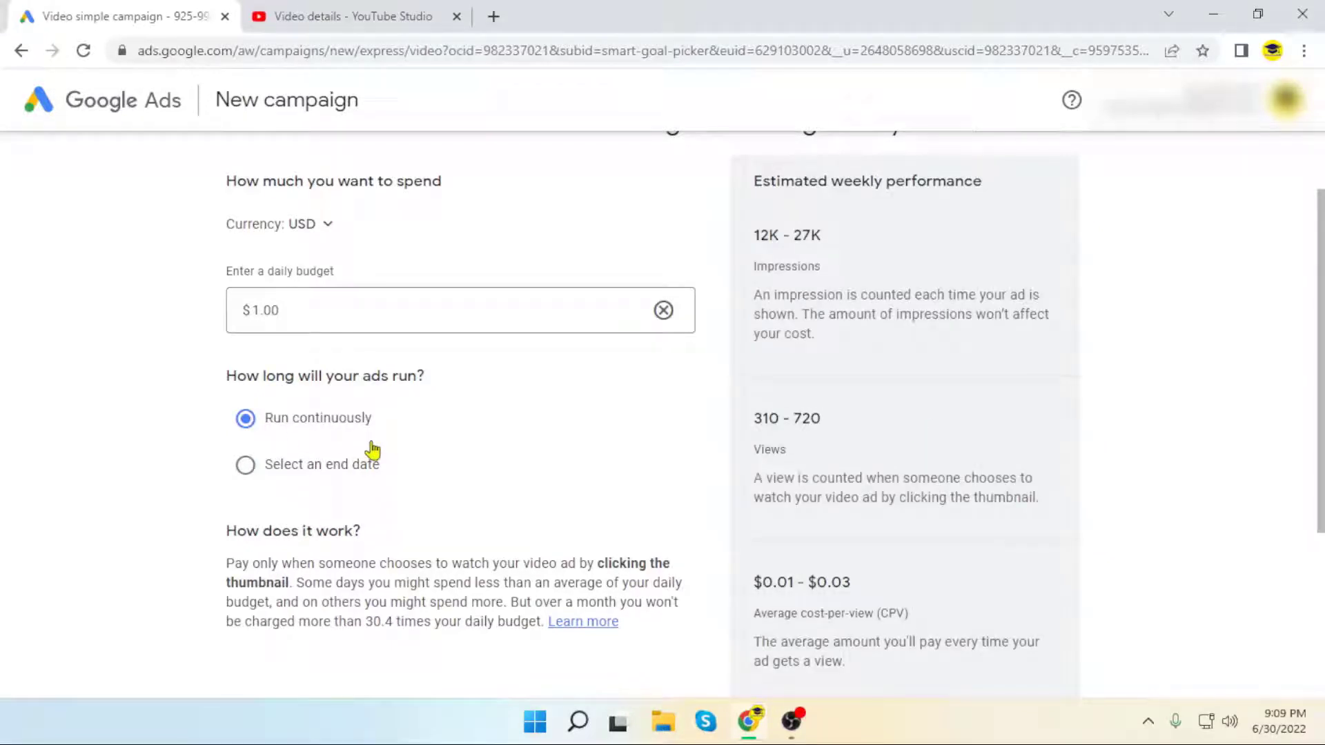
# Step: Read how the budget is charged, check the performance estimates, and continue to the campaign review page
pyautogui.scroll(-1, 157, 479)
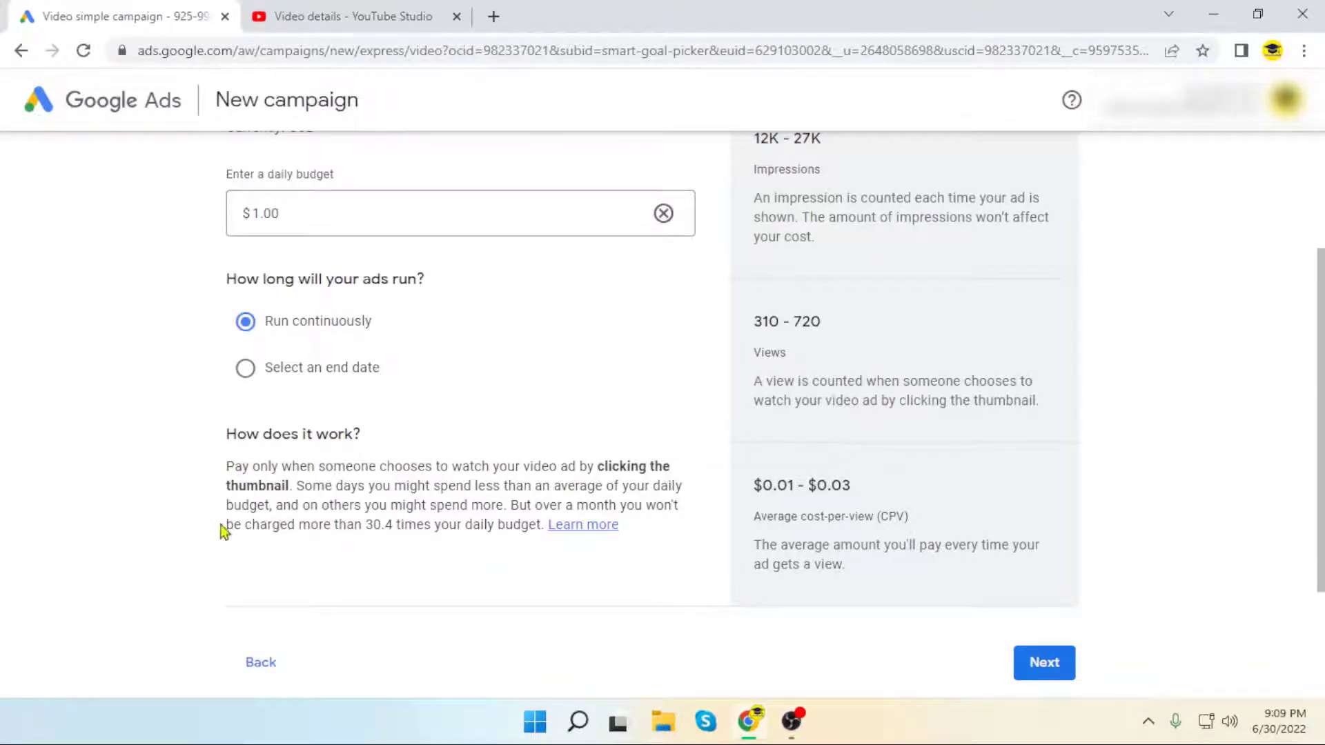
pyautogui.scroll(-2, 245, 515)
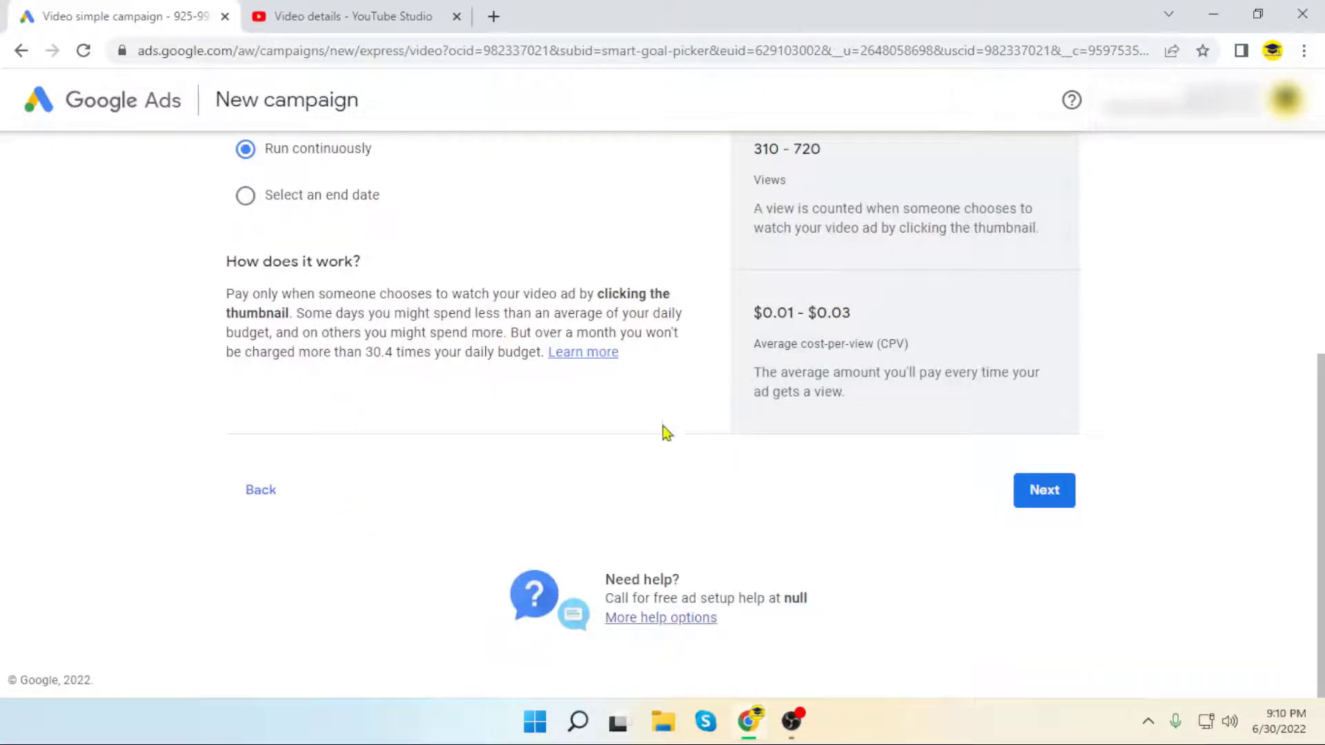
pyautogui.scroll(5, 1282, 459)
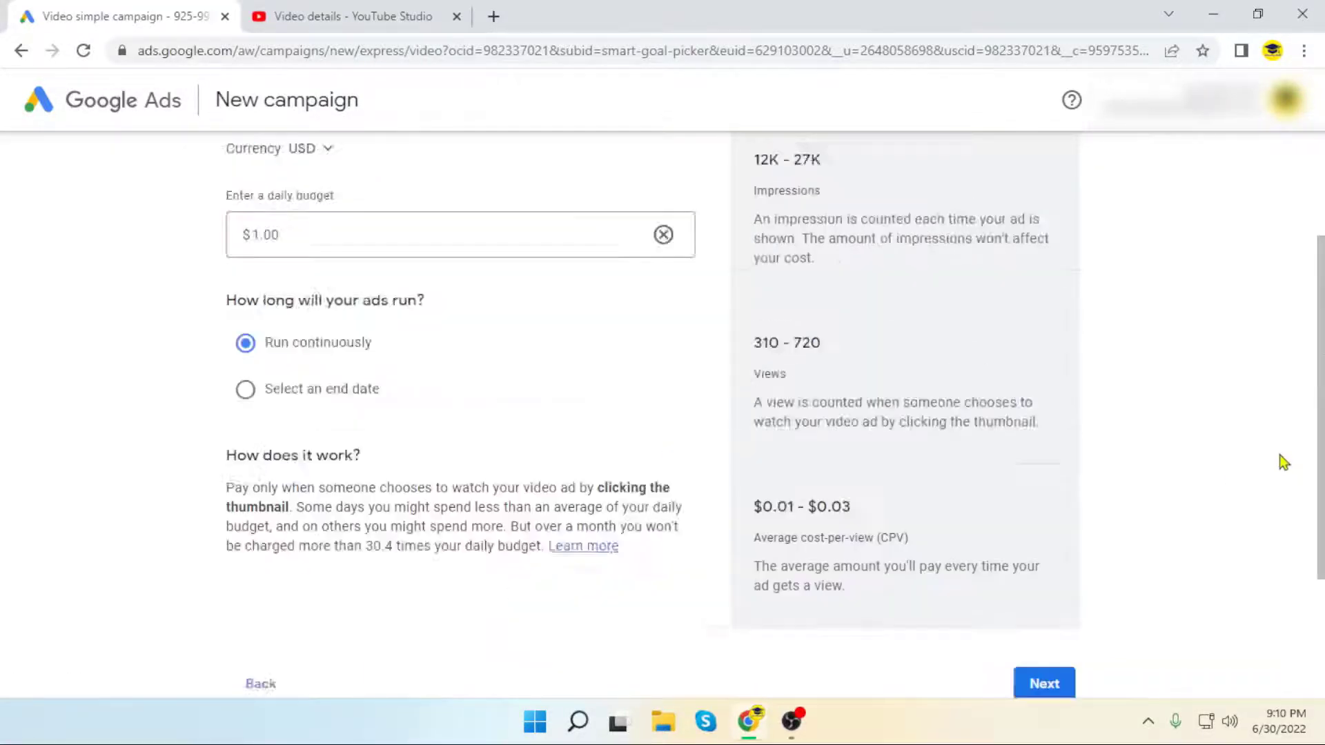
pyautogui.scroll(-5, 1250, 510)
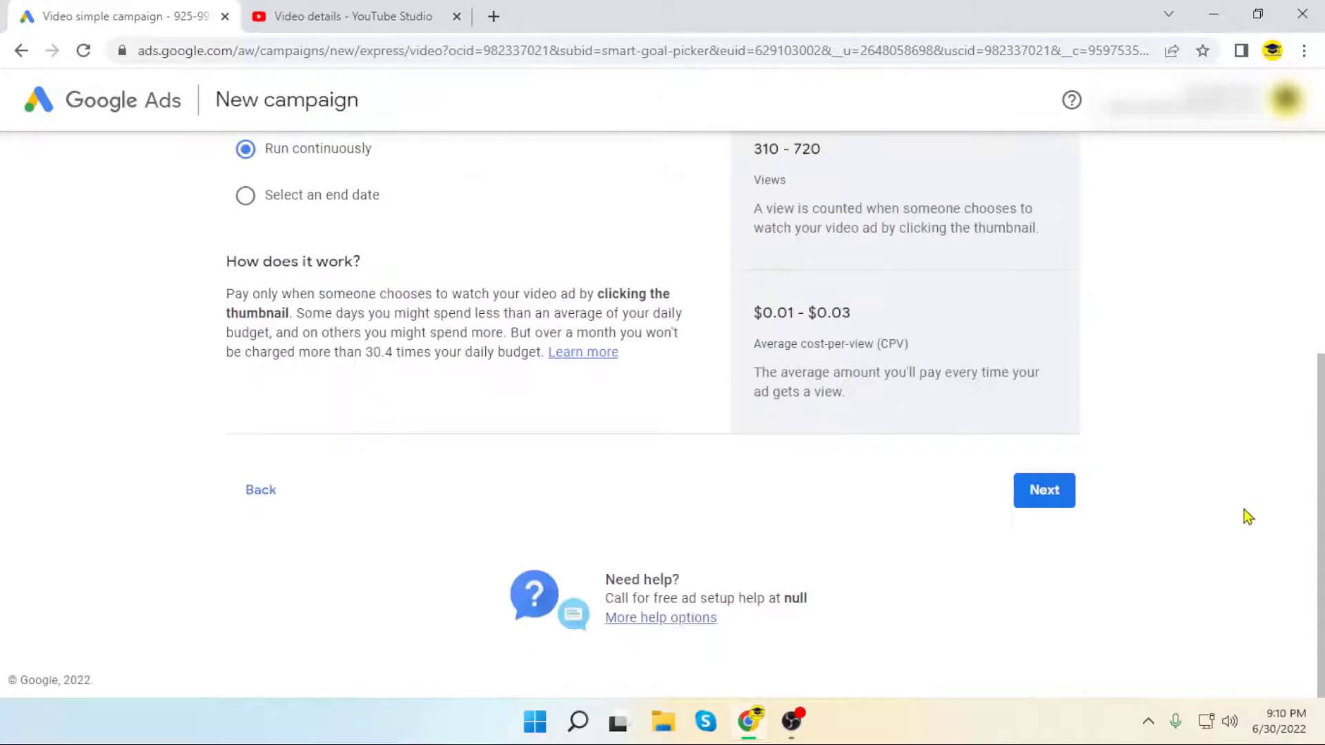
pyautogui.click(1048, 499)
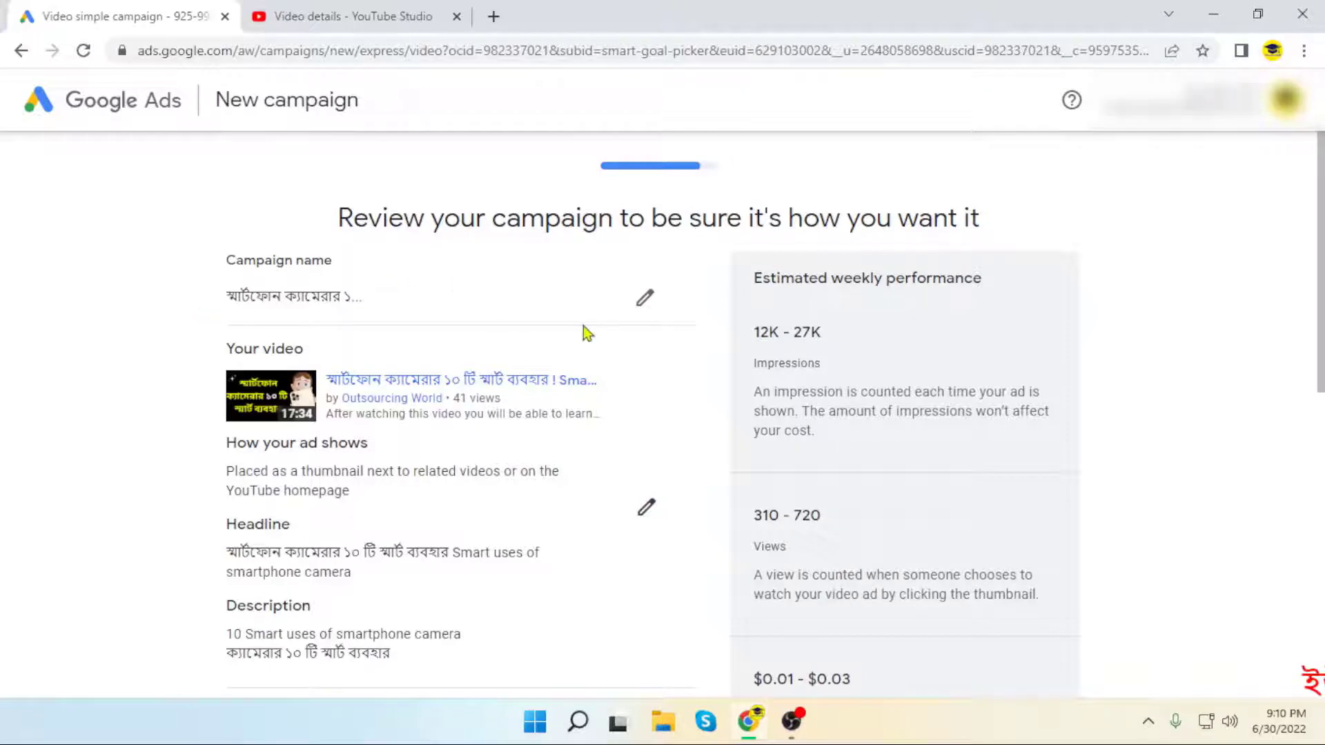
# Step: Review the campaign name, video, headline, description, location, language, demographics, interests and daily budget in the campaign summary
pyautogui.click(643, 300)
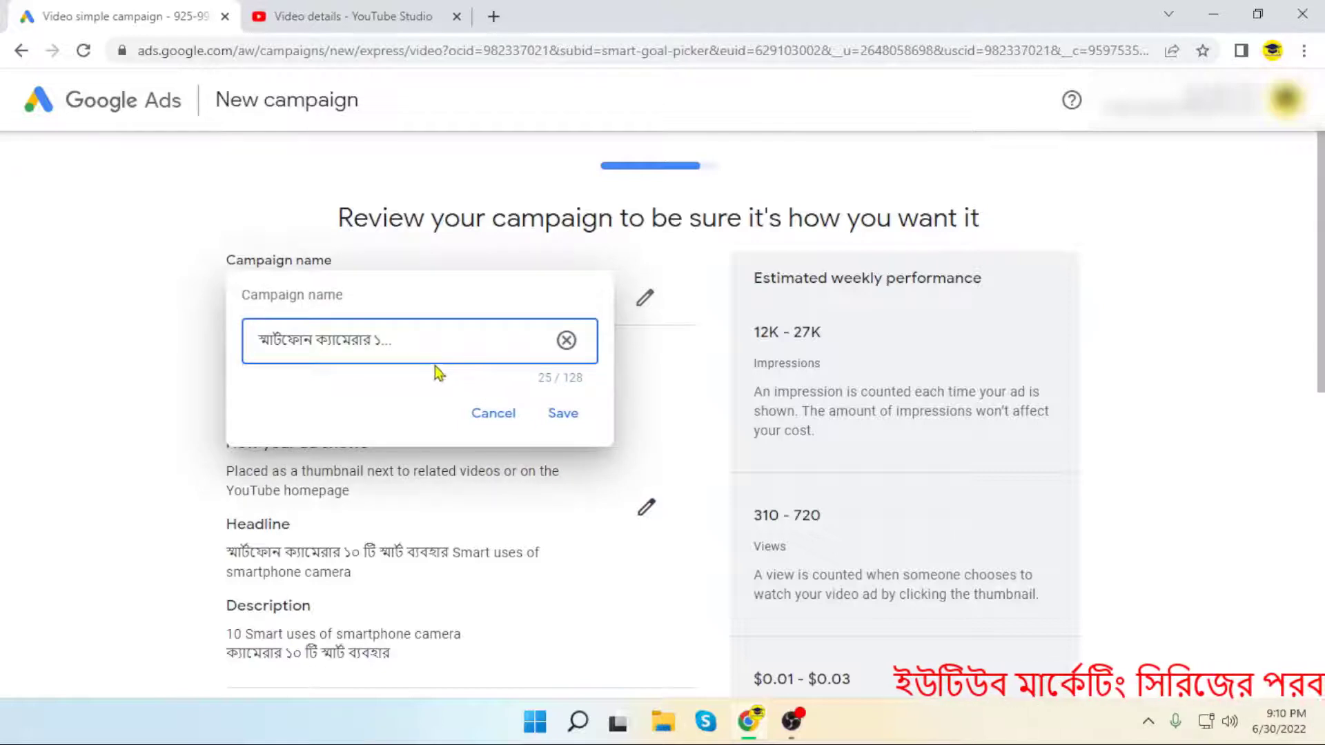
pyautogui.click(491, 414)
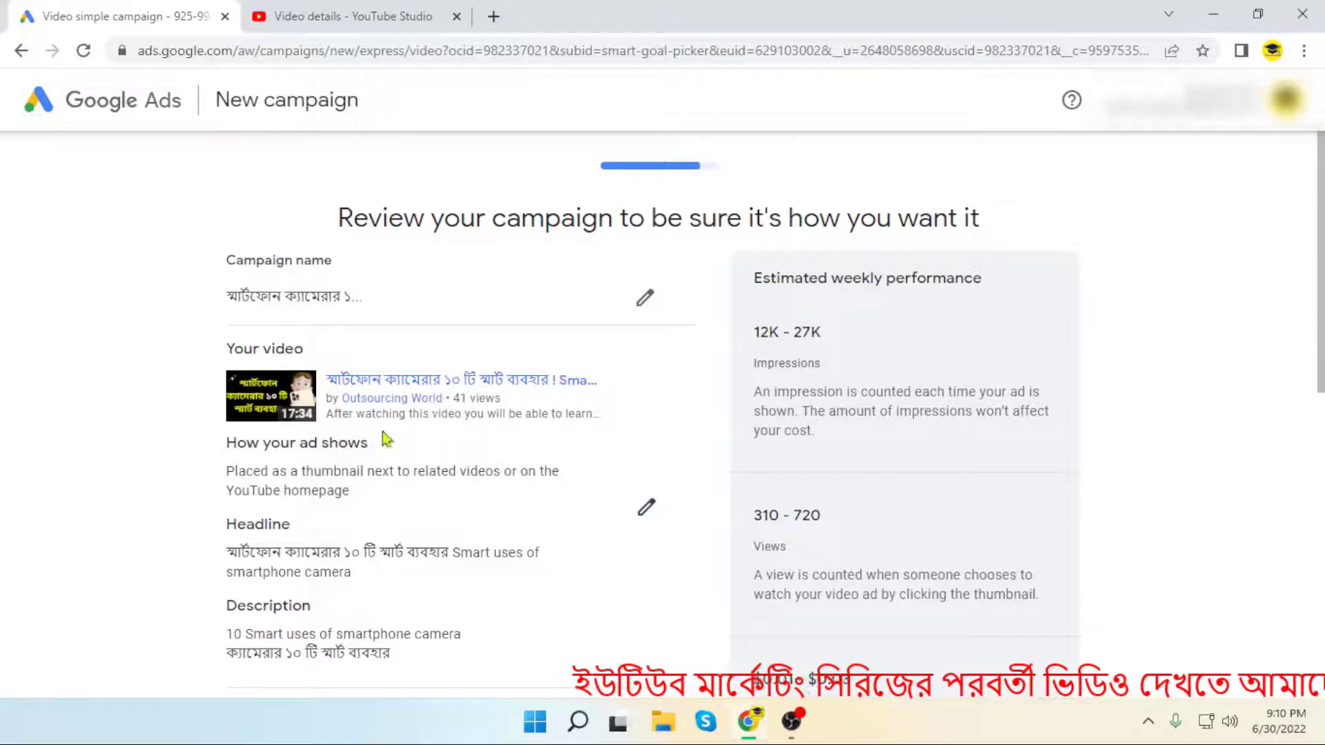
pyautogui.scroll(-1, 577, 408)
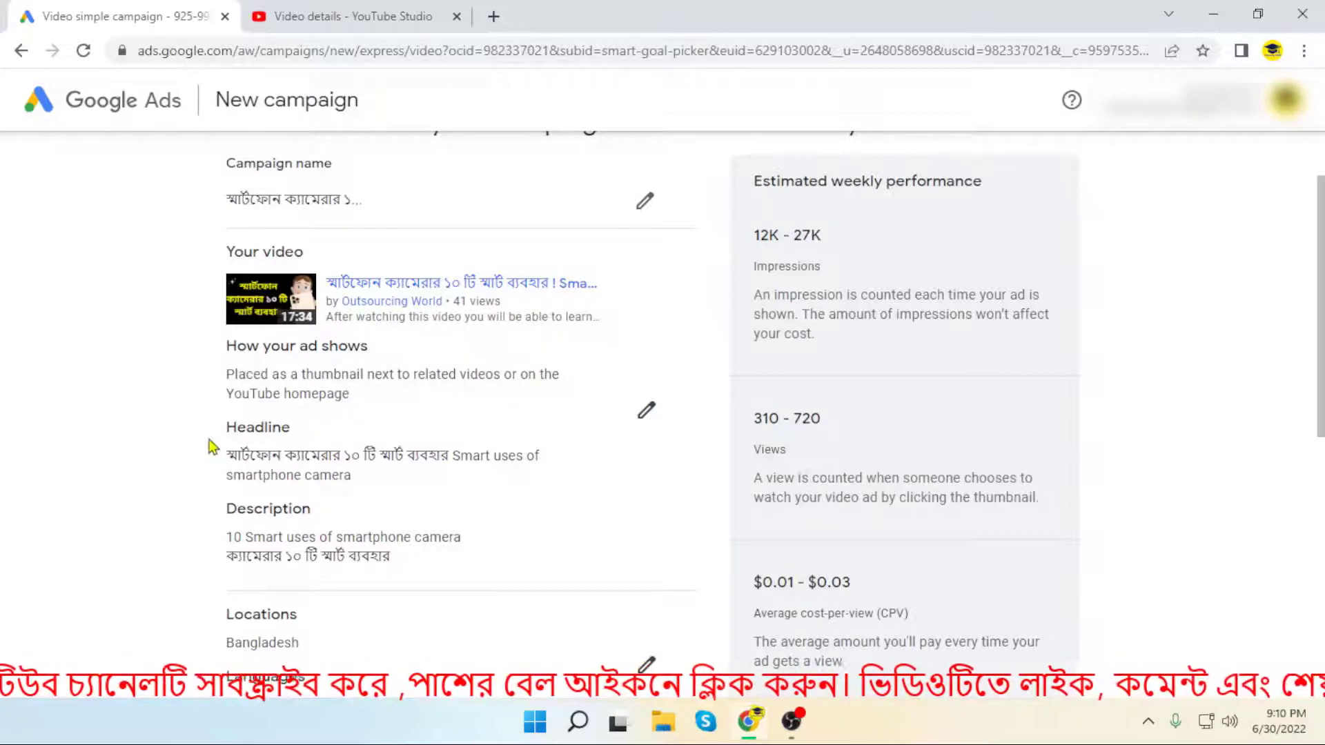
pyautogui.scroll(-1, 265, 428)
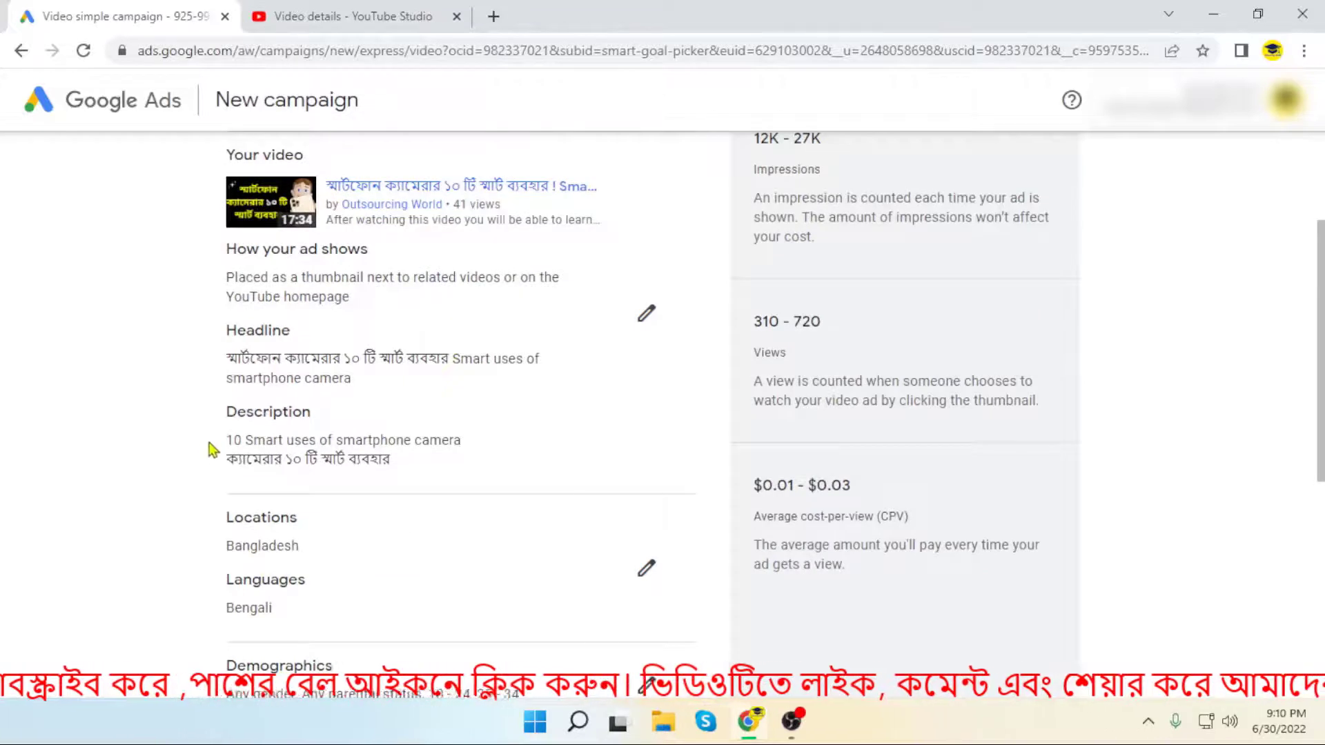
pyautogui.scroll(-1, 355, 431)
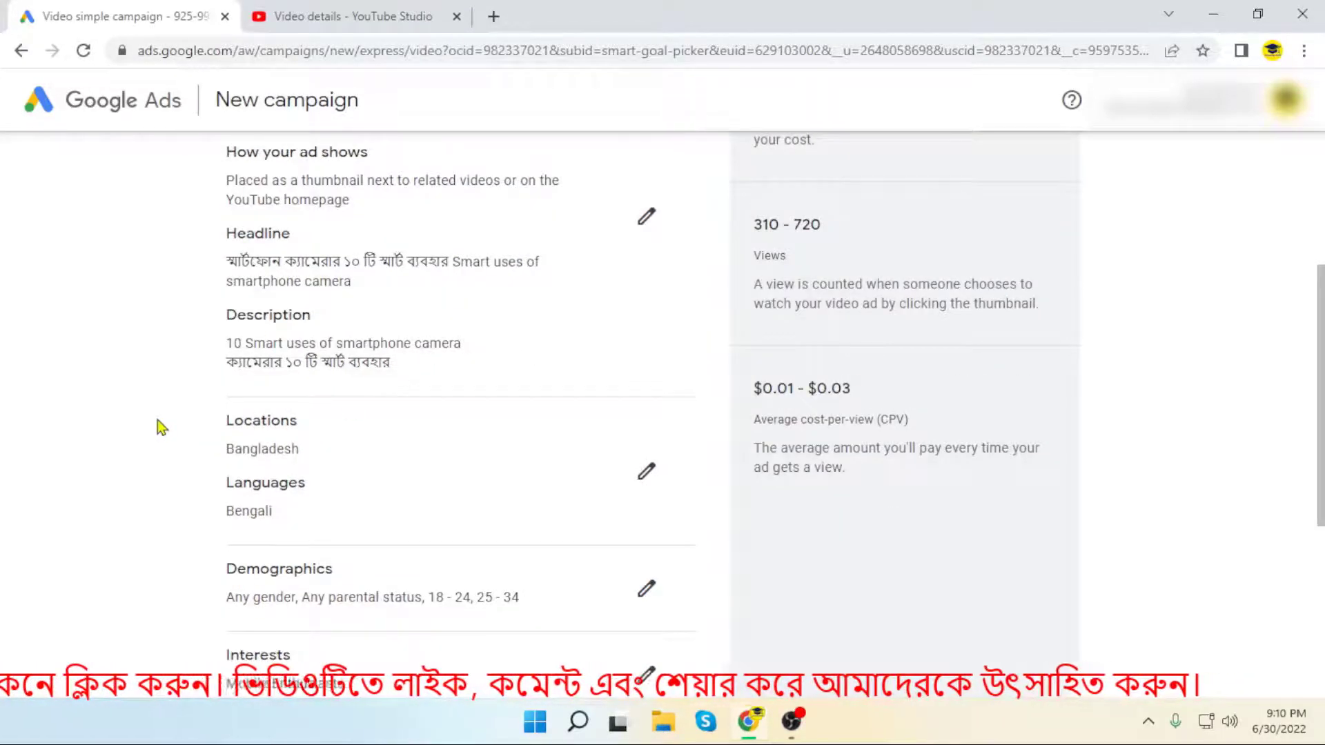
pyautogui.scroll(-1, 209, 406)
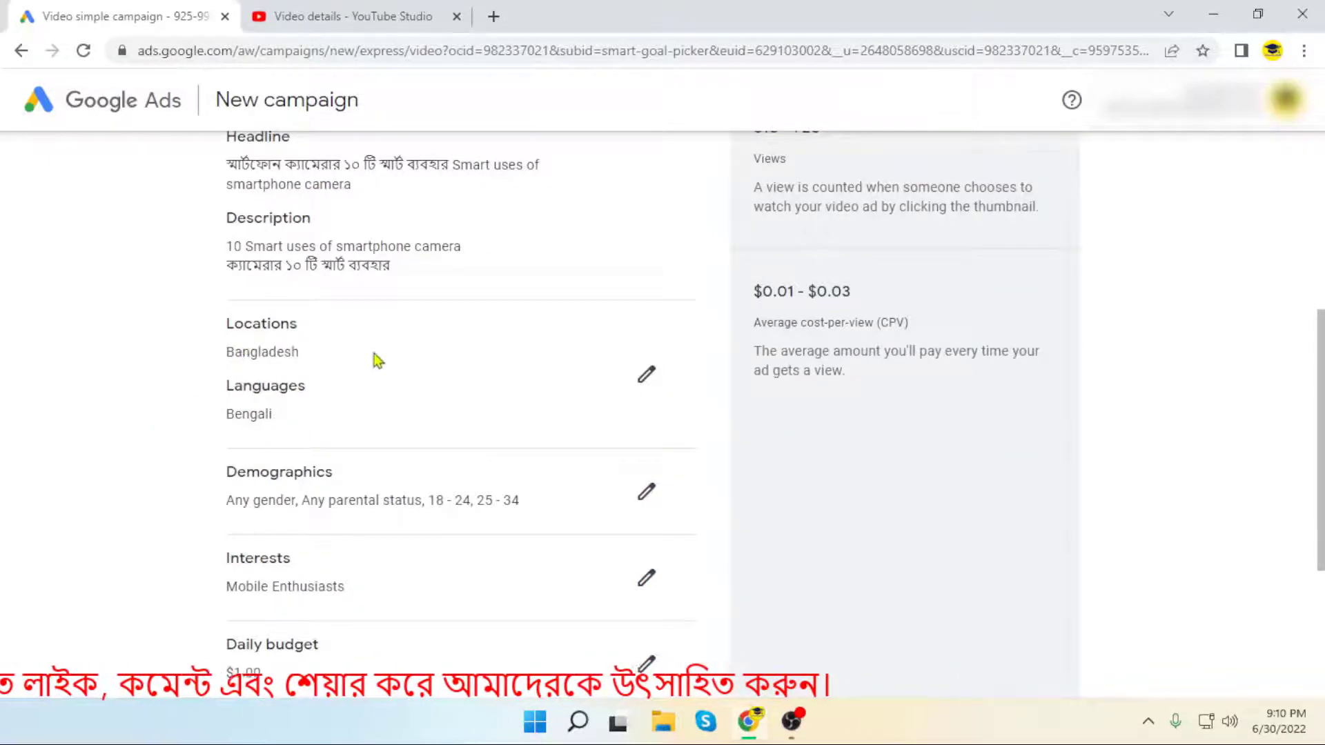
pyautogui.scroll(-1, 373, 362)
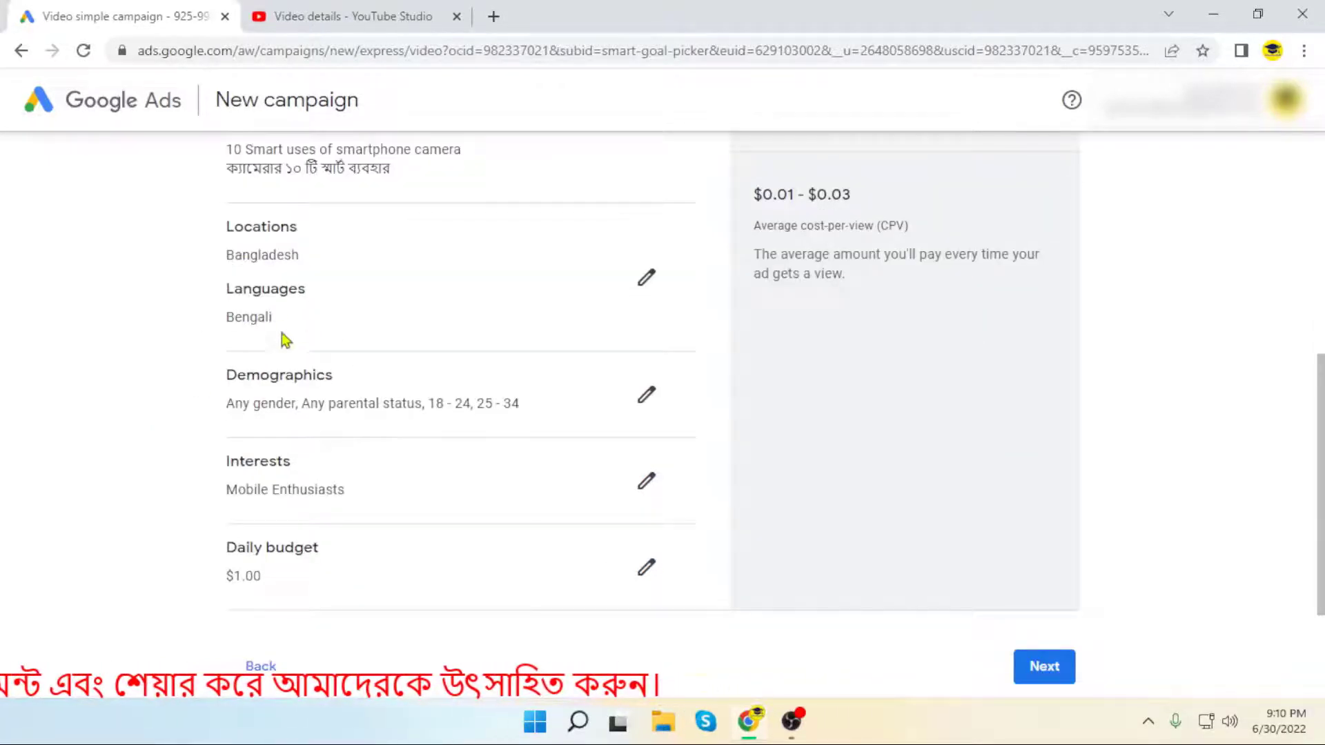
pyautogui.scroll(-1, 208, 409)
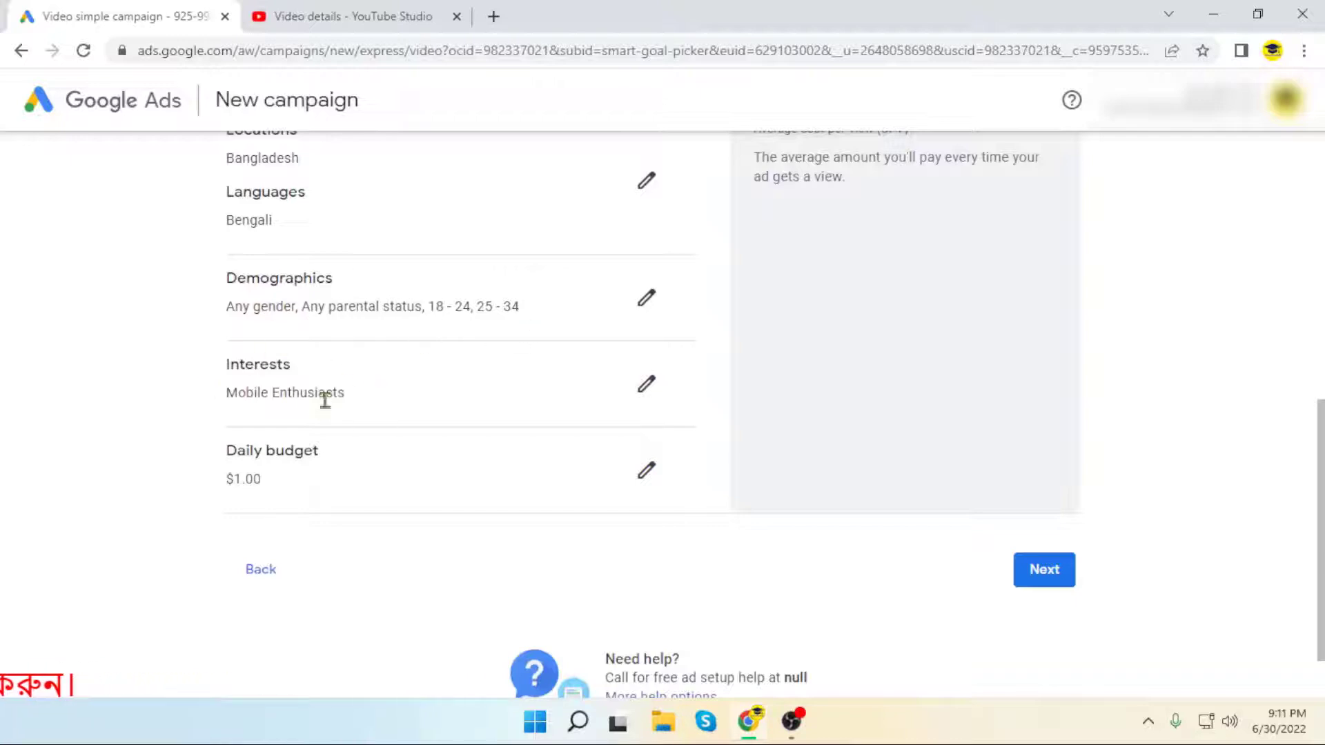
pyautogui.scroll(-1, 463, 421)
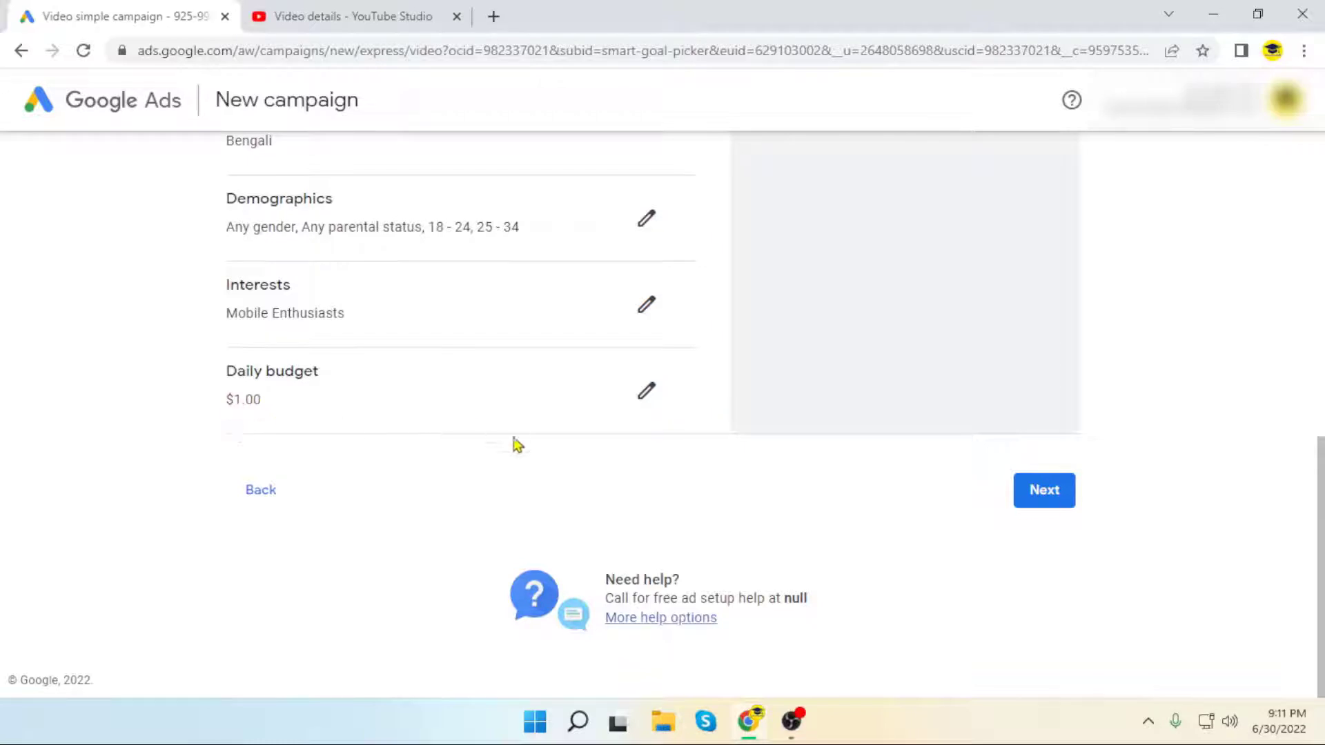
# Step: Recheck the whole campaign summary with its estimated weekly performance, and continue to the payment info page
pyautogui.scroll(10, 762, 491)
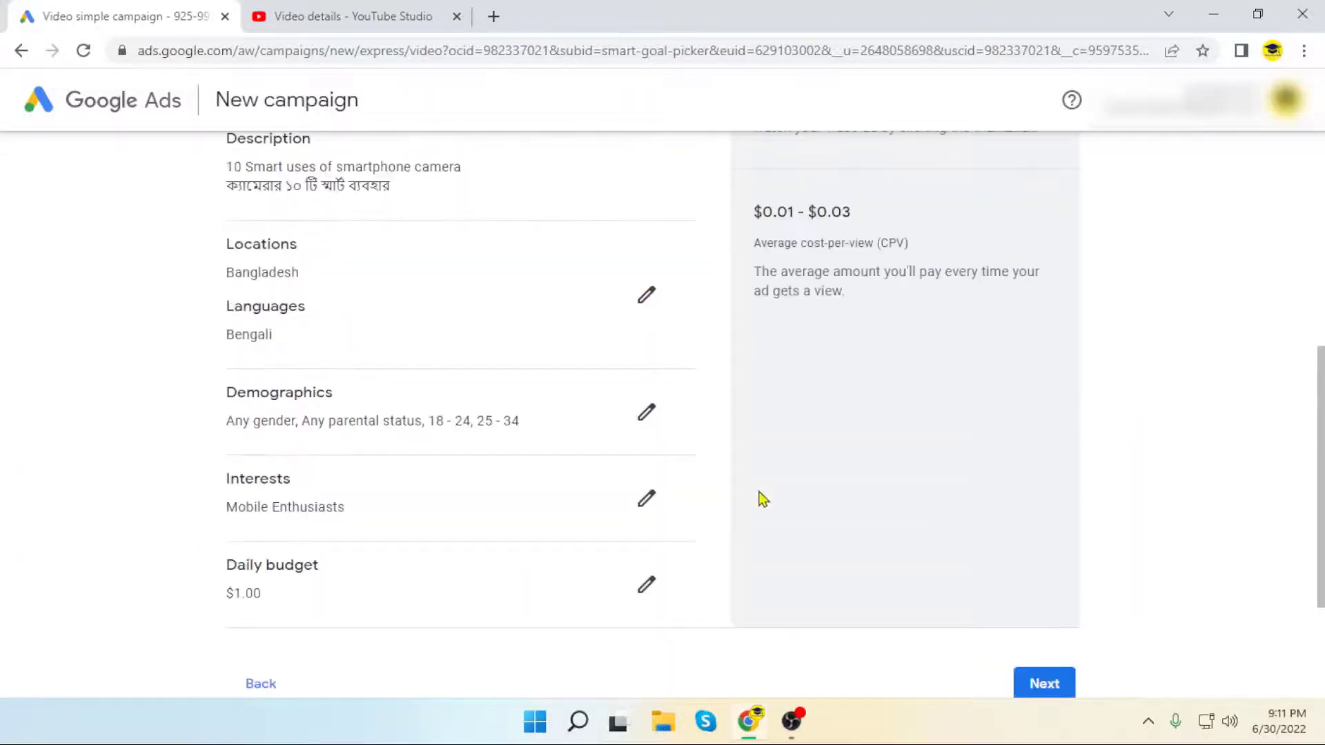
pyautogui.scroll(-8, 696, 457)
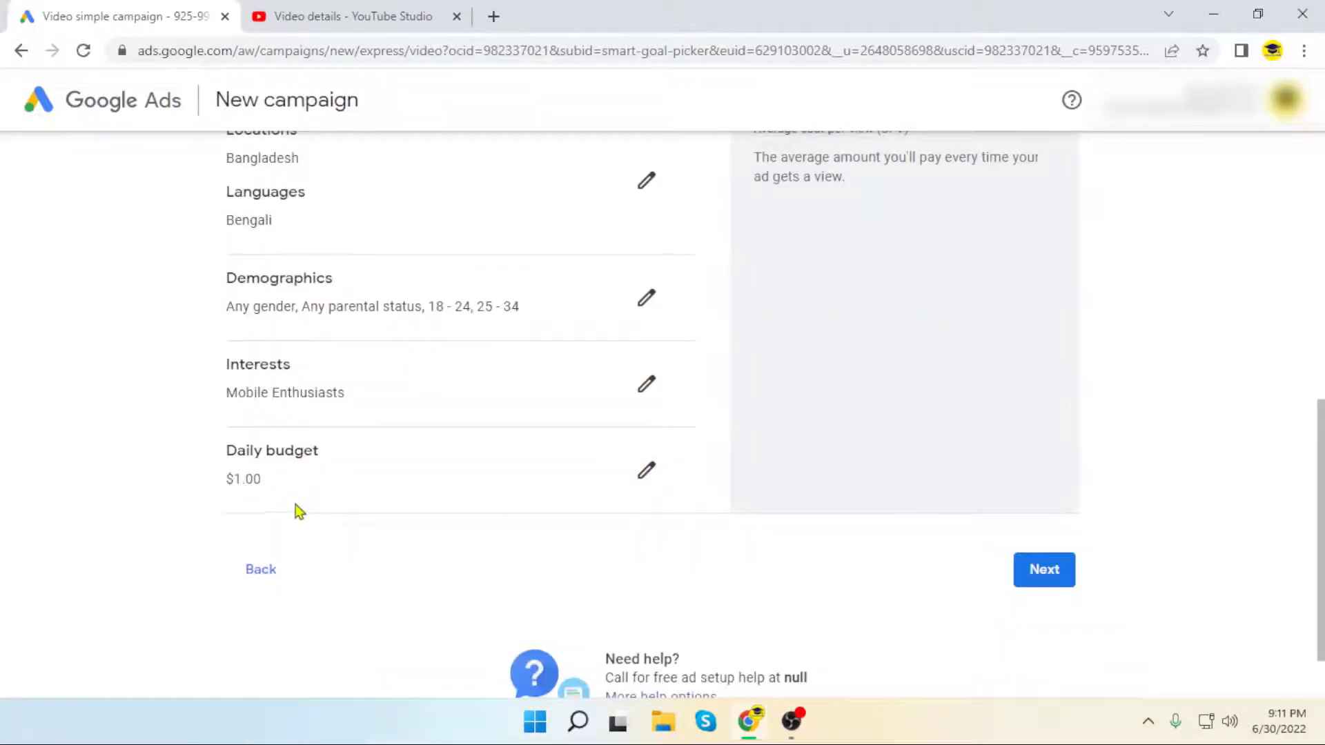
pyautogui.scroll(10, 911, 452)
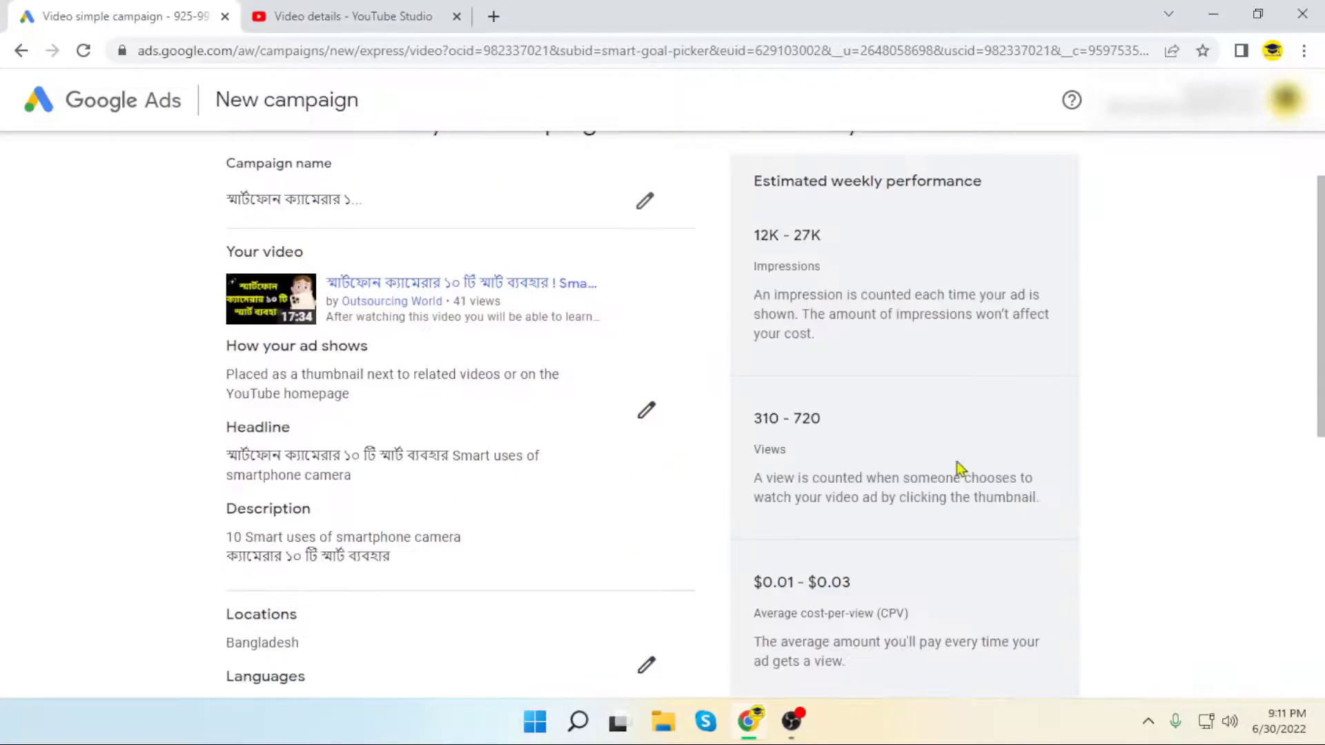
pyautogui.scroll(-10, 1125, 487)
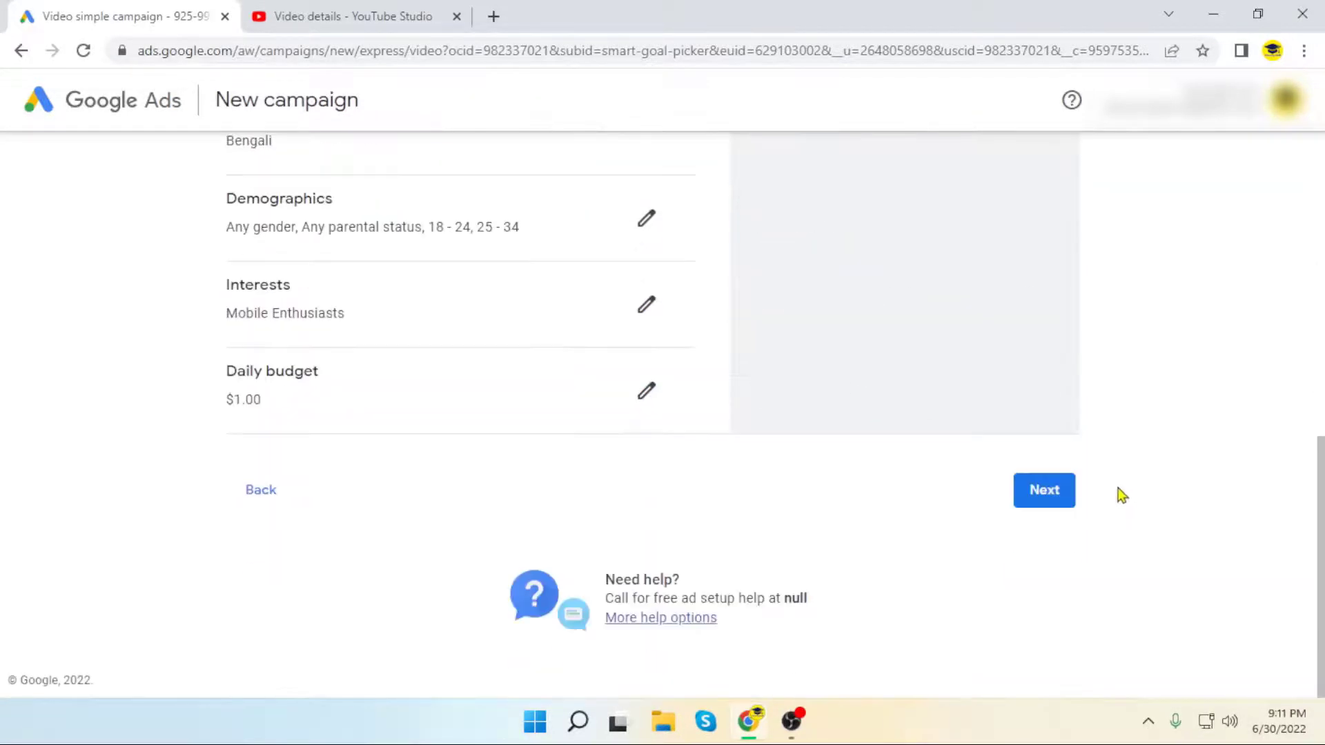
pyautogui.click(1044, 498)
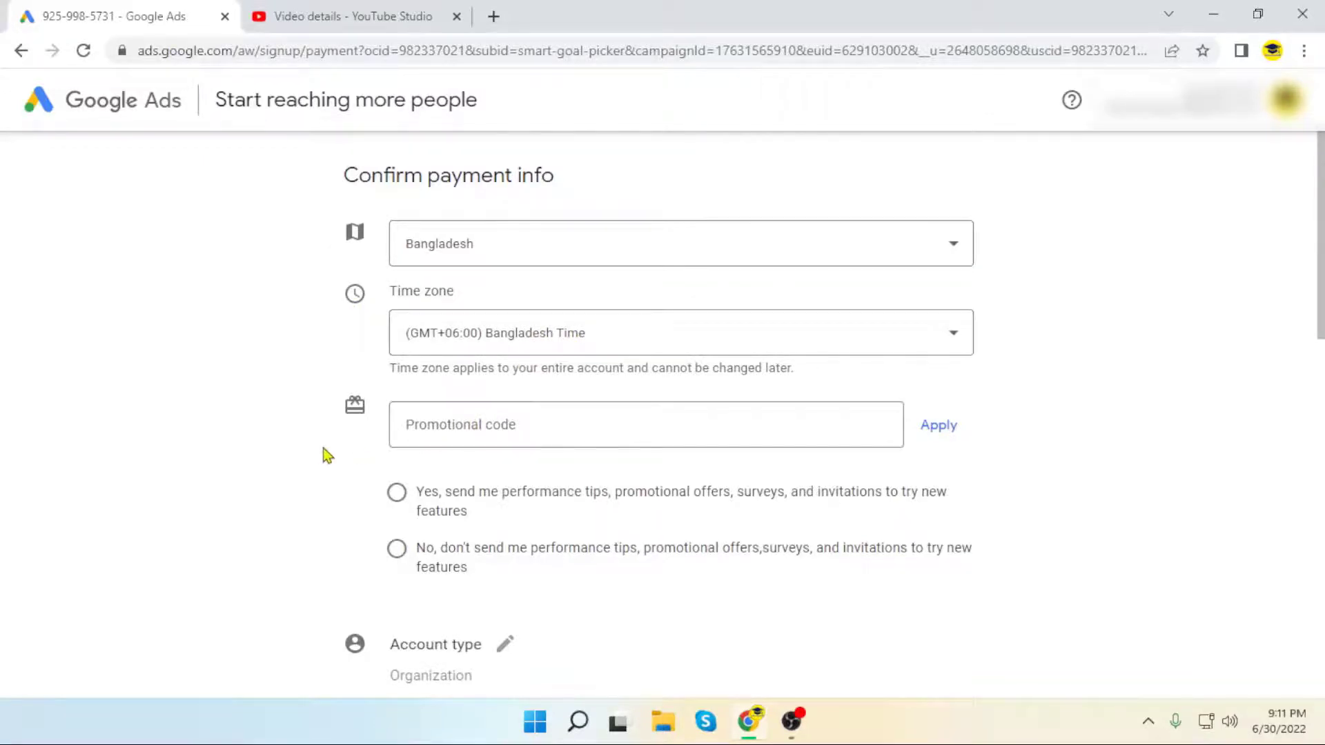
# Step: Review the country, time zone and promotional code fields, and check the account type options, keeping Organization
pyautogui.scroll(-1, 319, 450)
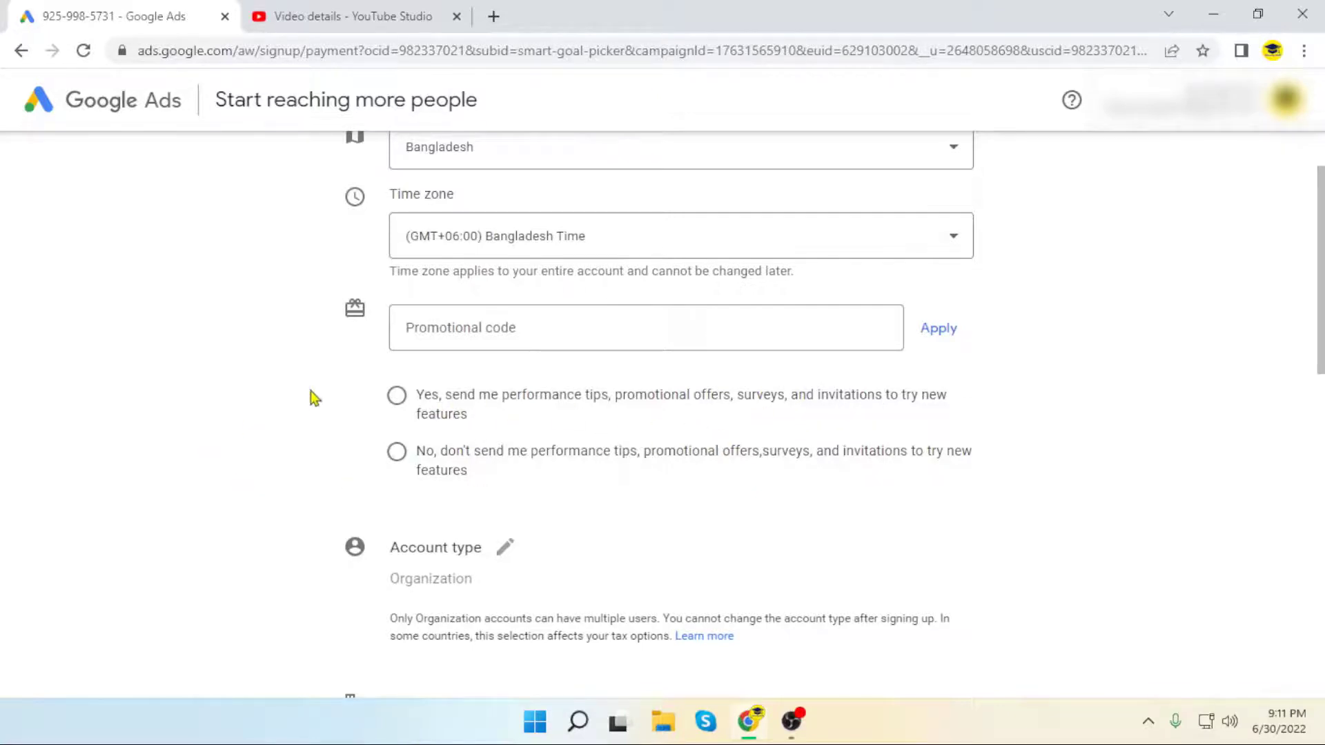
pyautogui.scroll(-1, 310, 398)
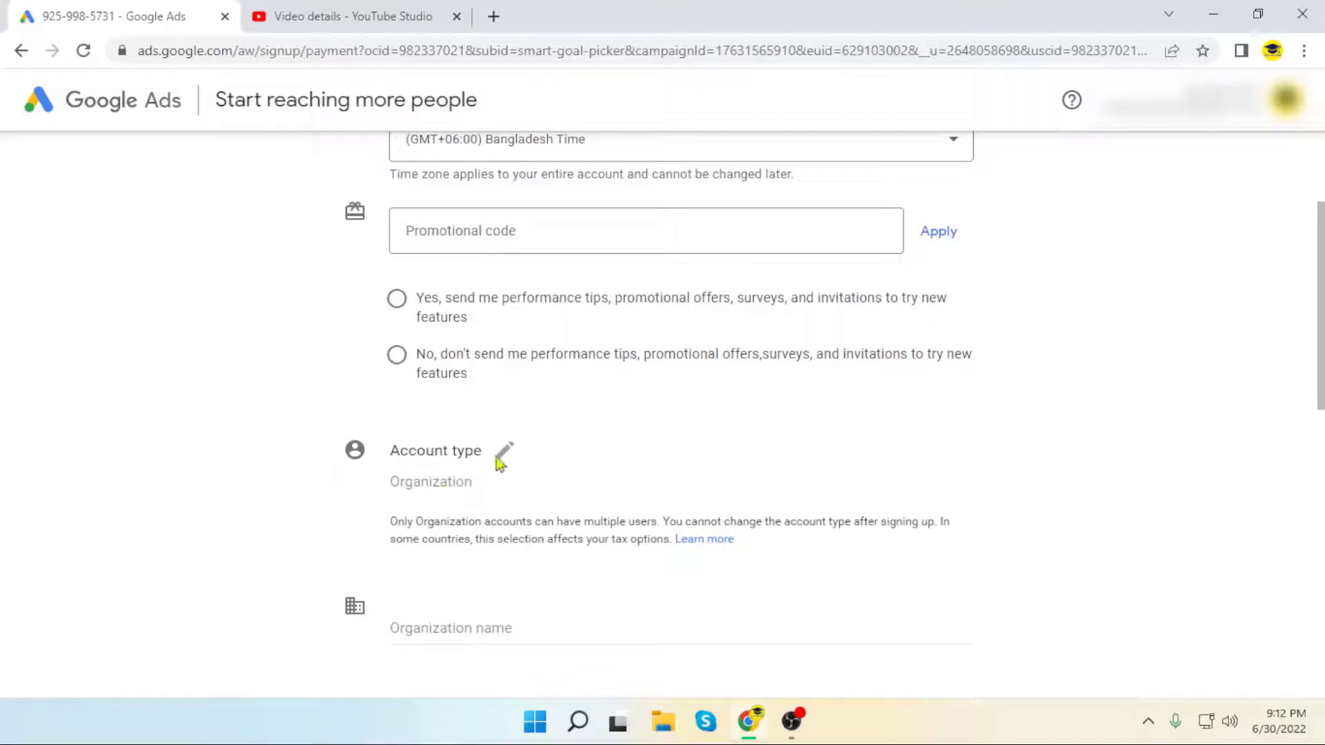
pyautogui.click(437, 483)
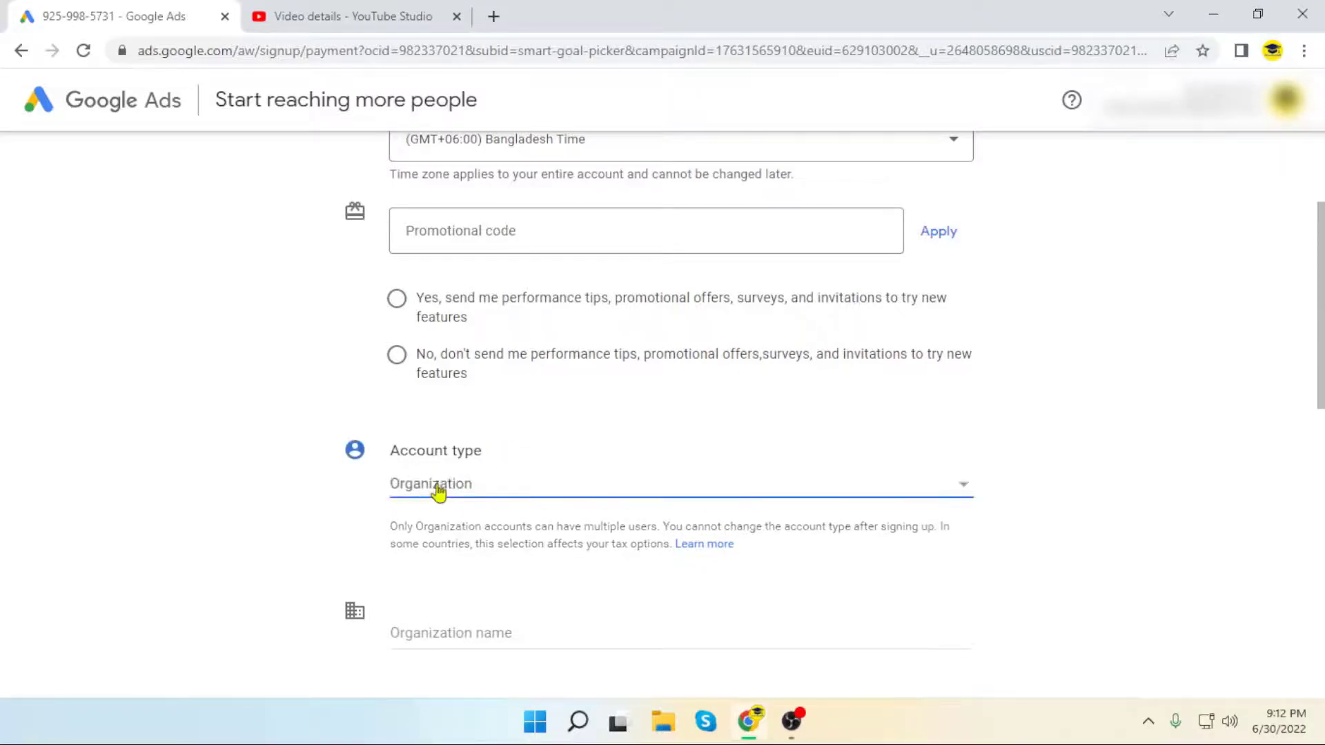
pyautogui.click(324, 526)
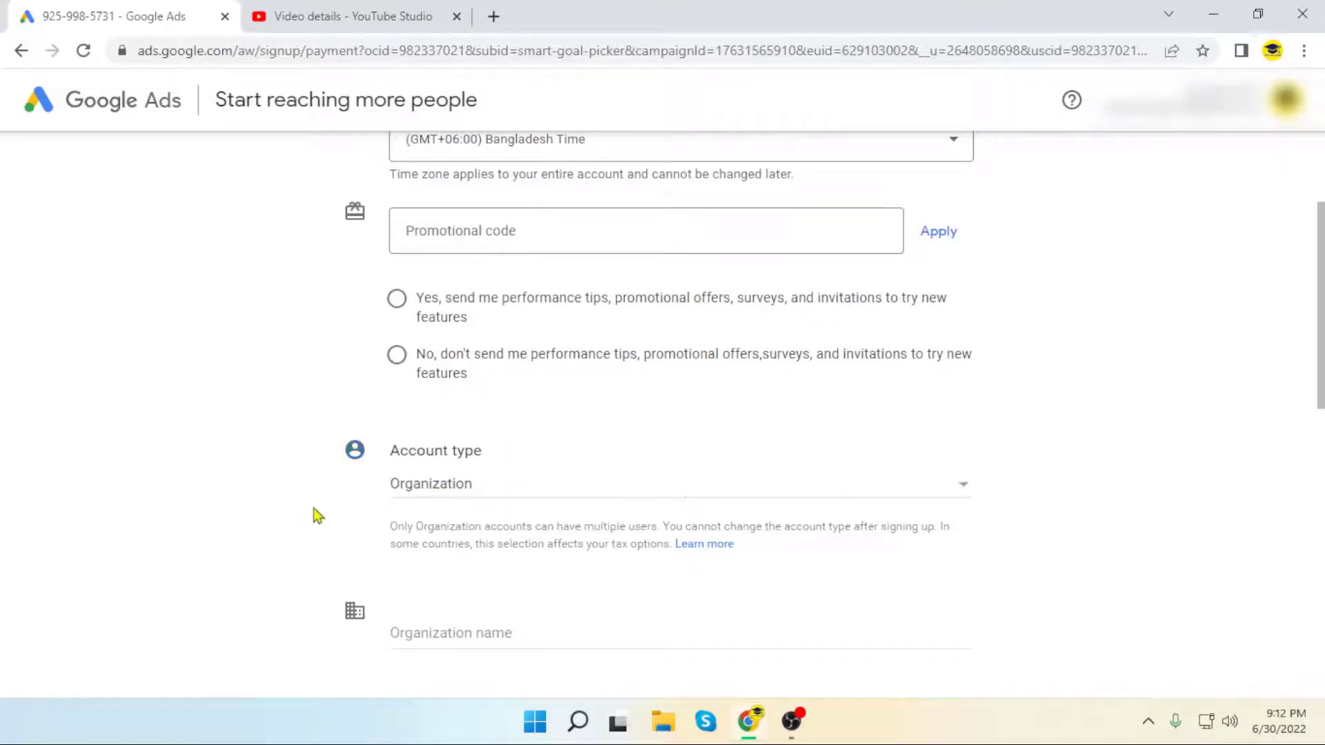
pyautogui.click(944, 486)
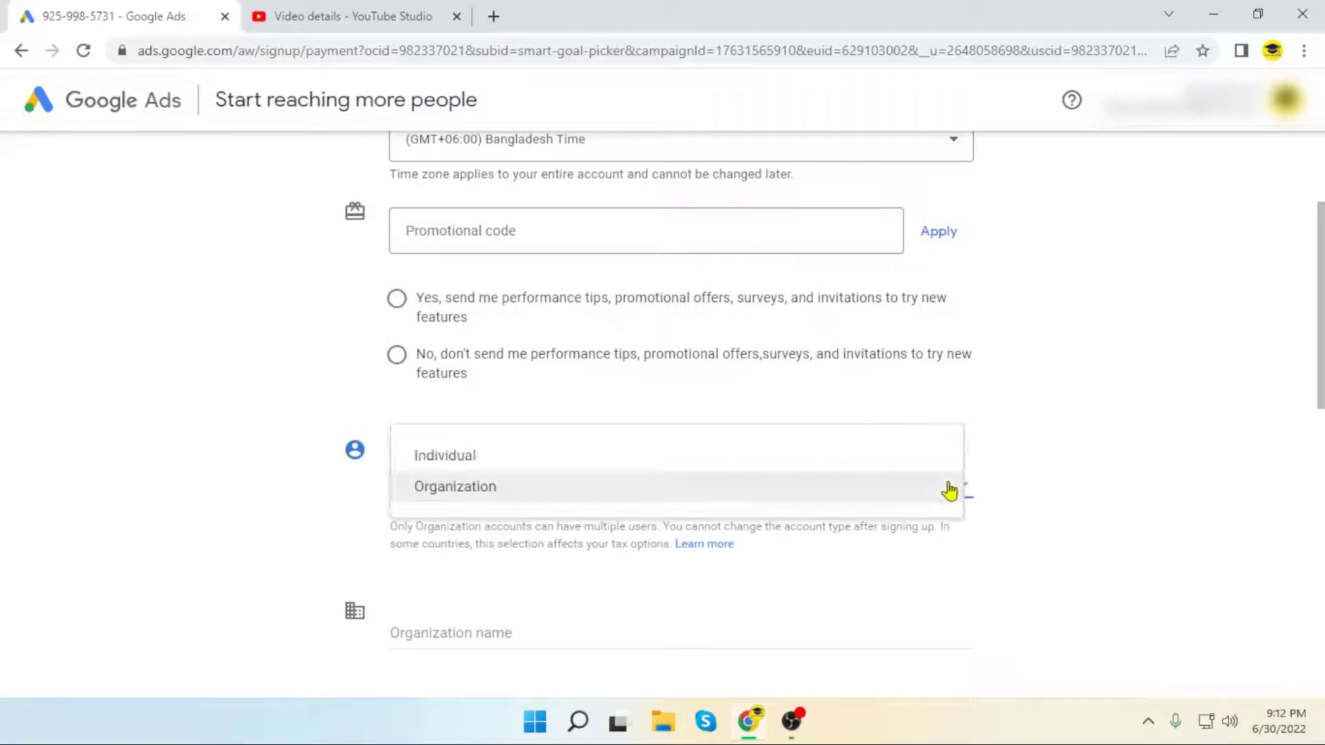
pyautogui.click(296, 558)
# Step: Switch to YouTube Studio and copy the channel name Outsourcing World for the organization name field
pyautogui.scroll(-3, 275, 521)
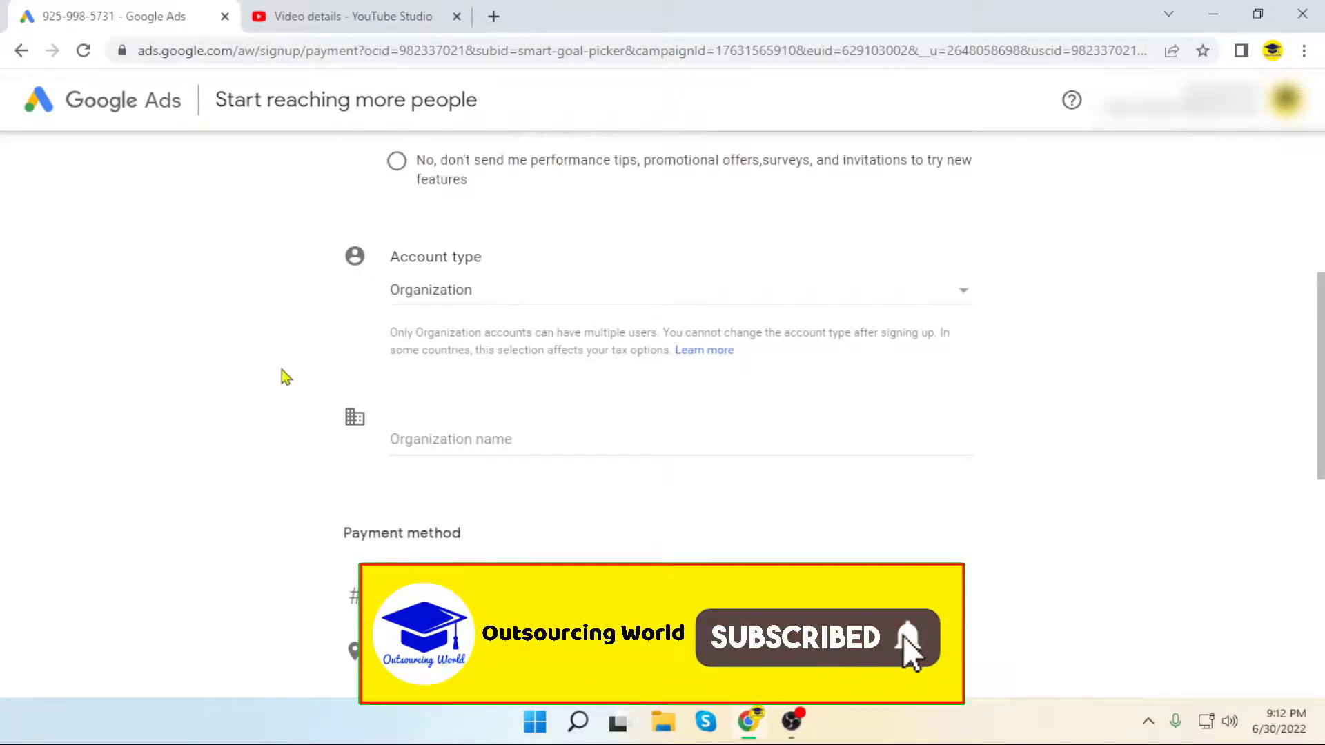
pyautogui.scroll(-2, 311, 376)
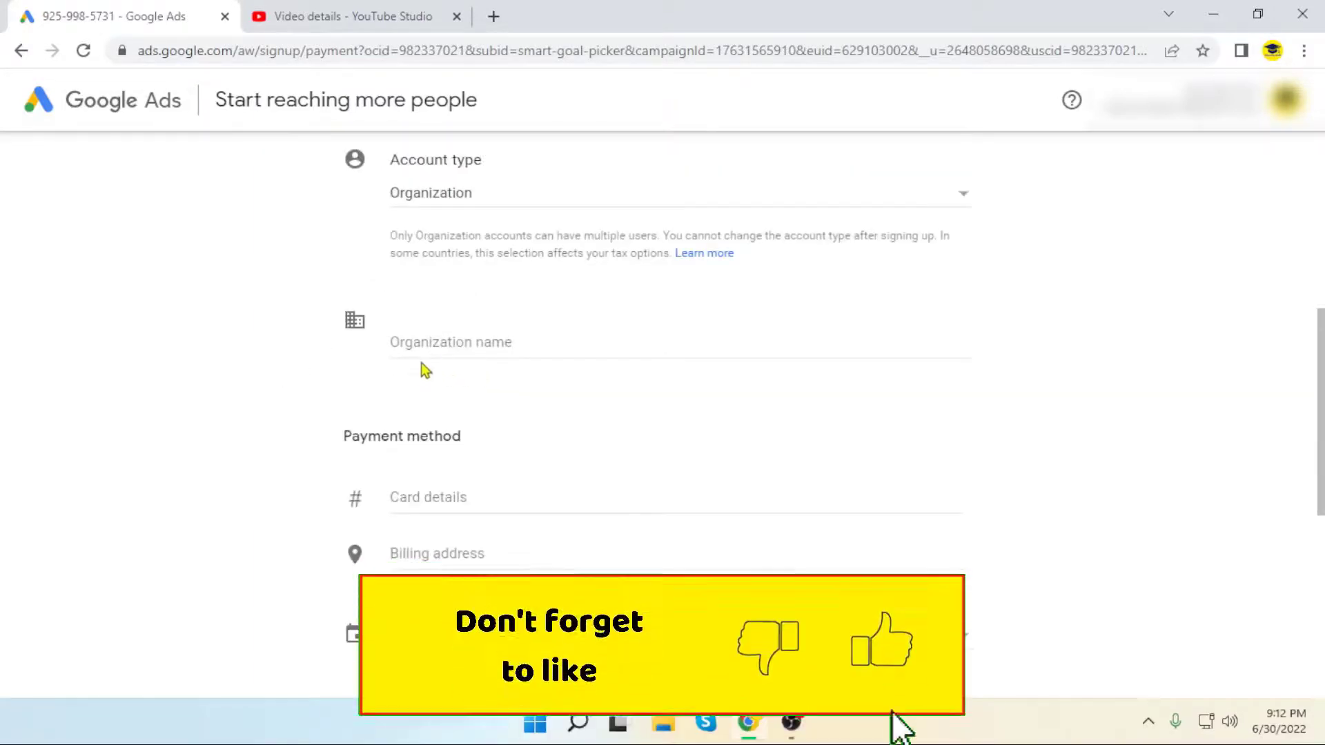
pyautogui.click(478, 342)
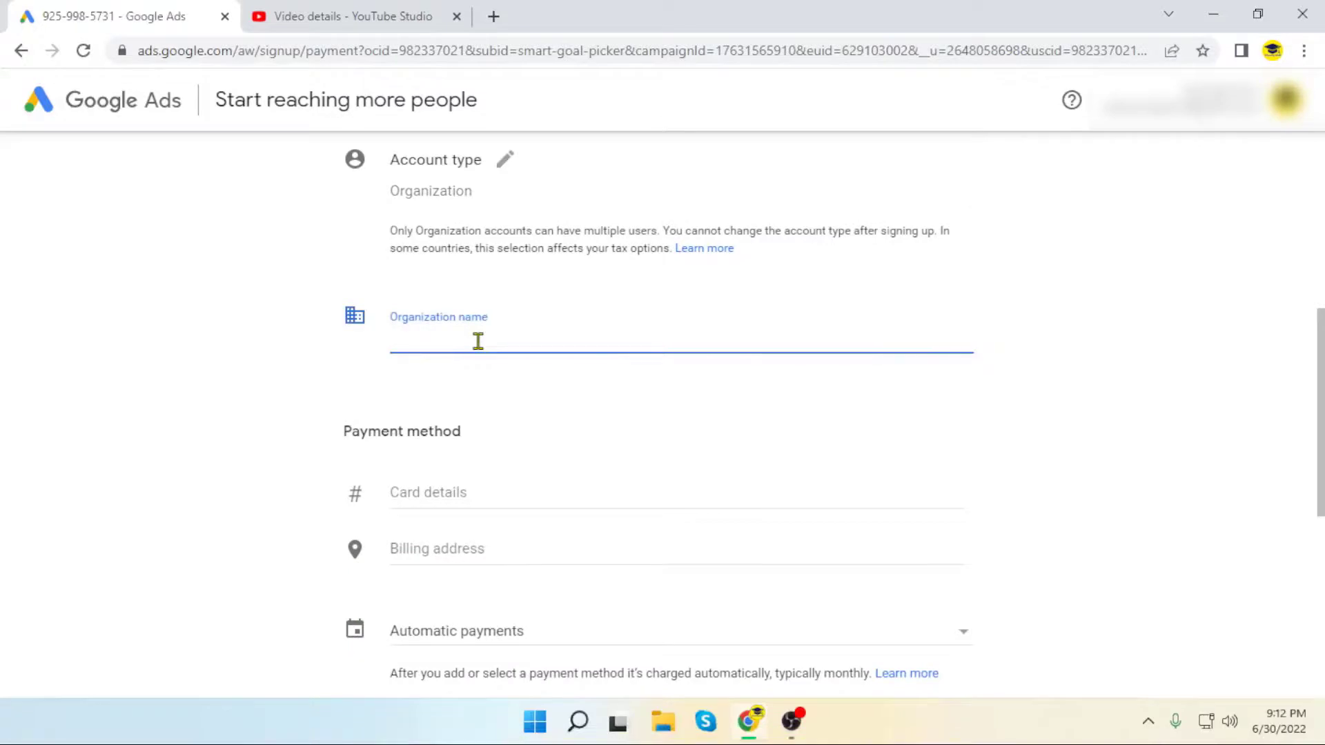
pyautogui.click(343, 15)
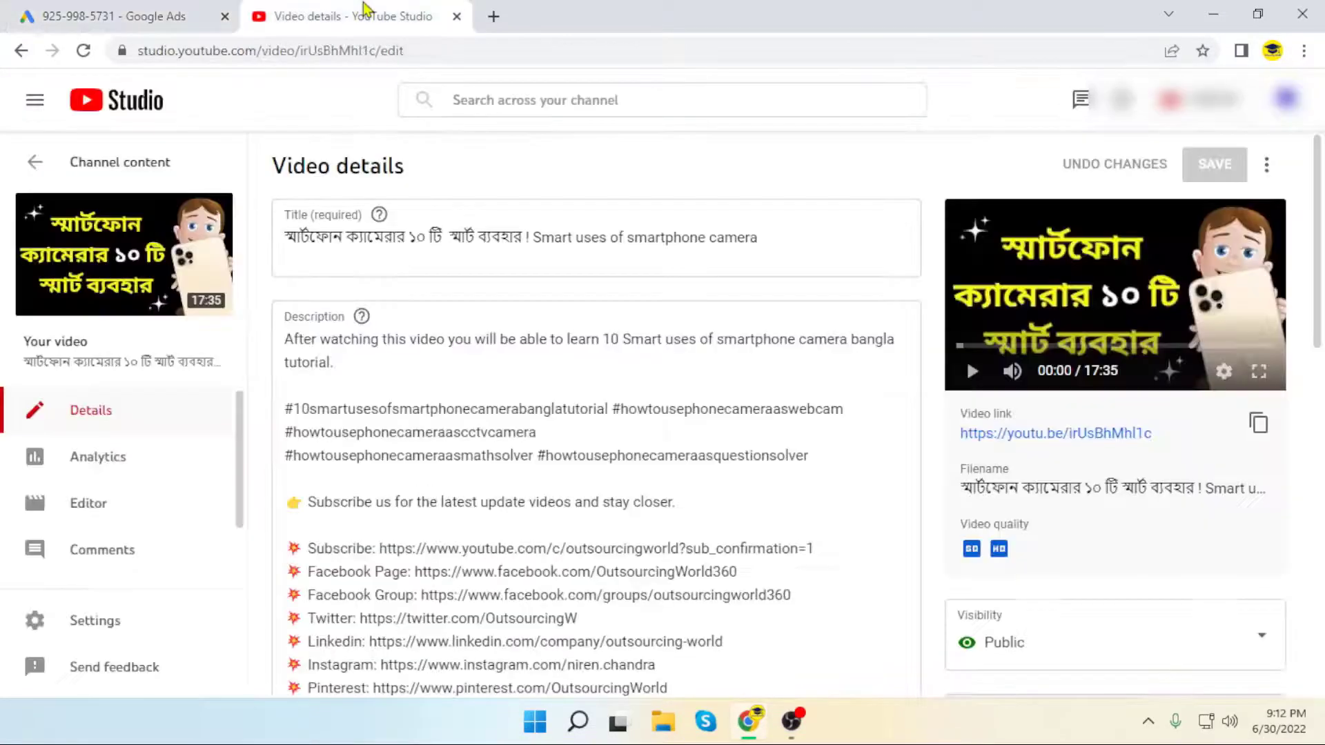
pyautogui.click(31, 165)
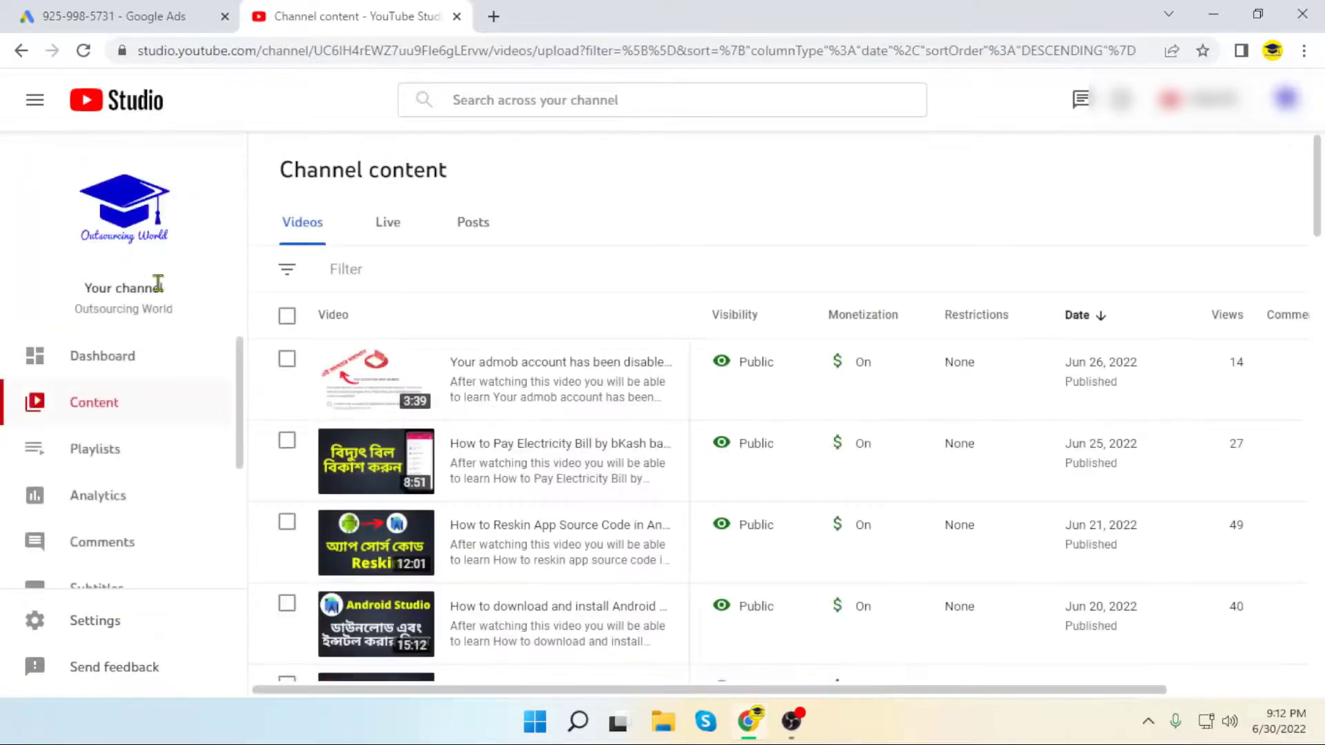
pyautogui.moveTo(193, 315); pyautogui.dragTo(50, 316)
pyautogui.hotkey('ctrl', 'c')
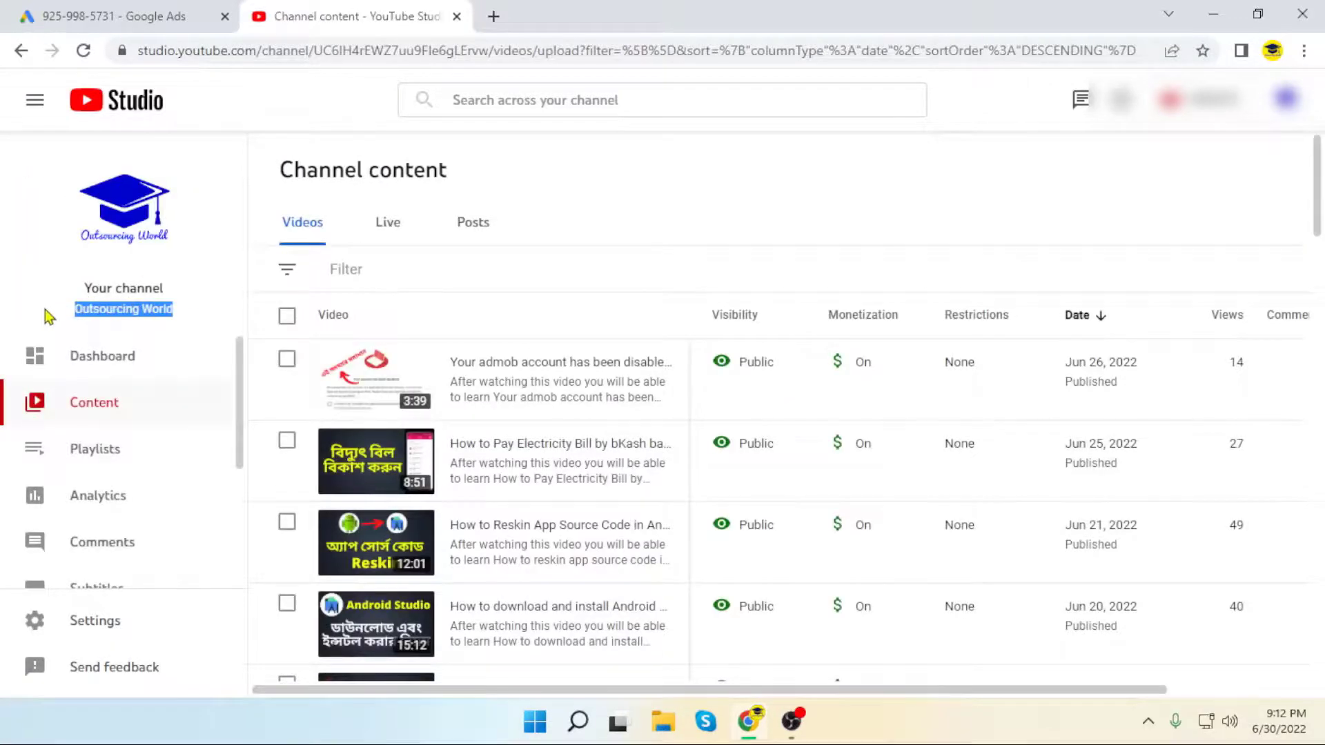
# Step: Return to Google Ads and fill in Outsourcing World as the organization name
pyautogui.click(161, 9)
pyautogui.click(471, 349)
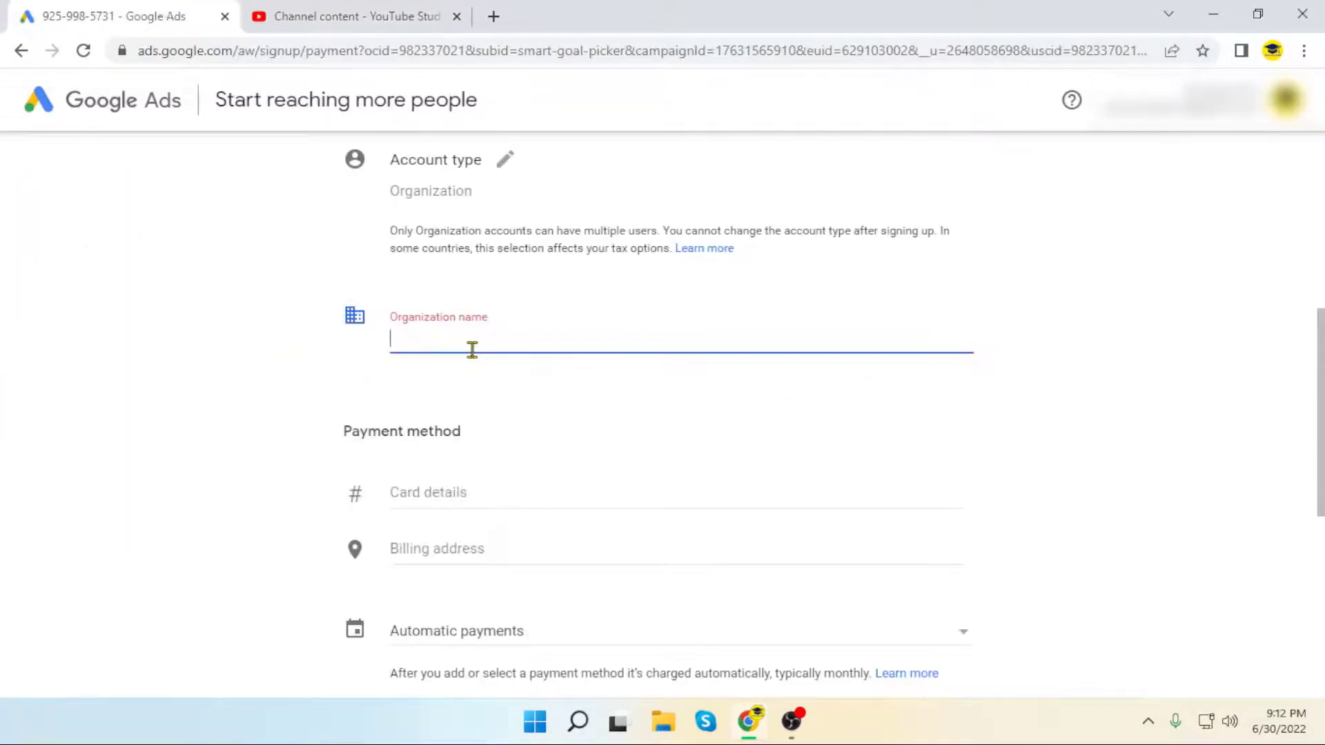
pyautogui.hotkey('ctrl', 'v')
pyautogui.click(607, 428)
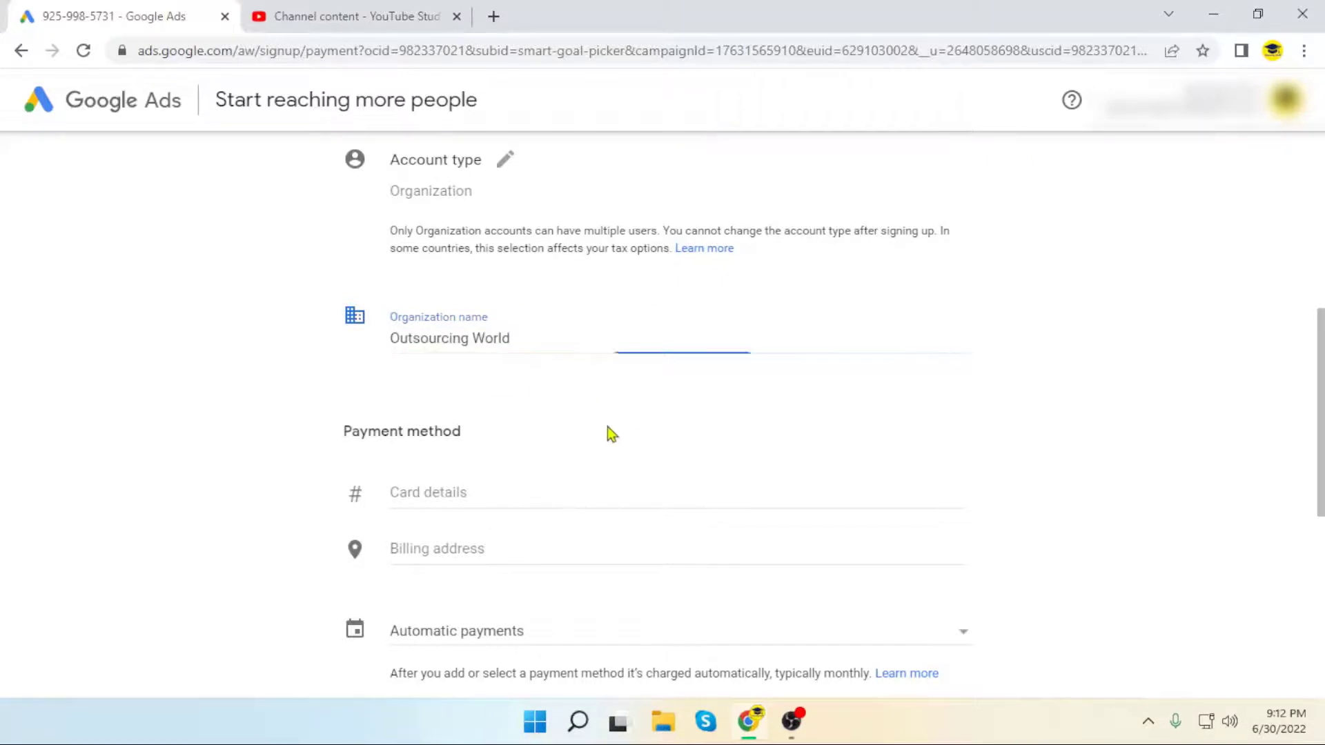
# Step: Enter the card details as the payment method
pyautogui.scroll(-1, 346, 419)
pyautogui.scroll(-1, 345, 420)
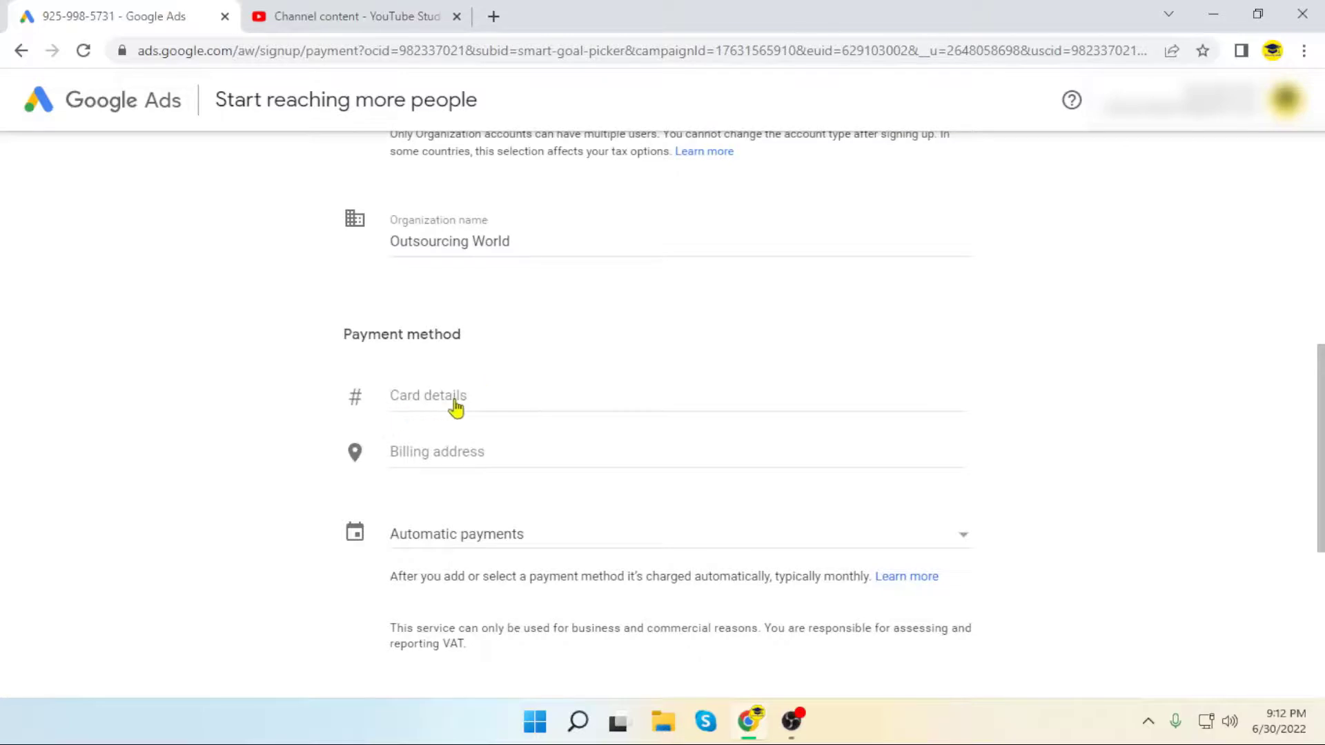
pyautogui.scroll(-2, 601, 373)
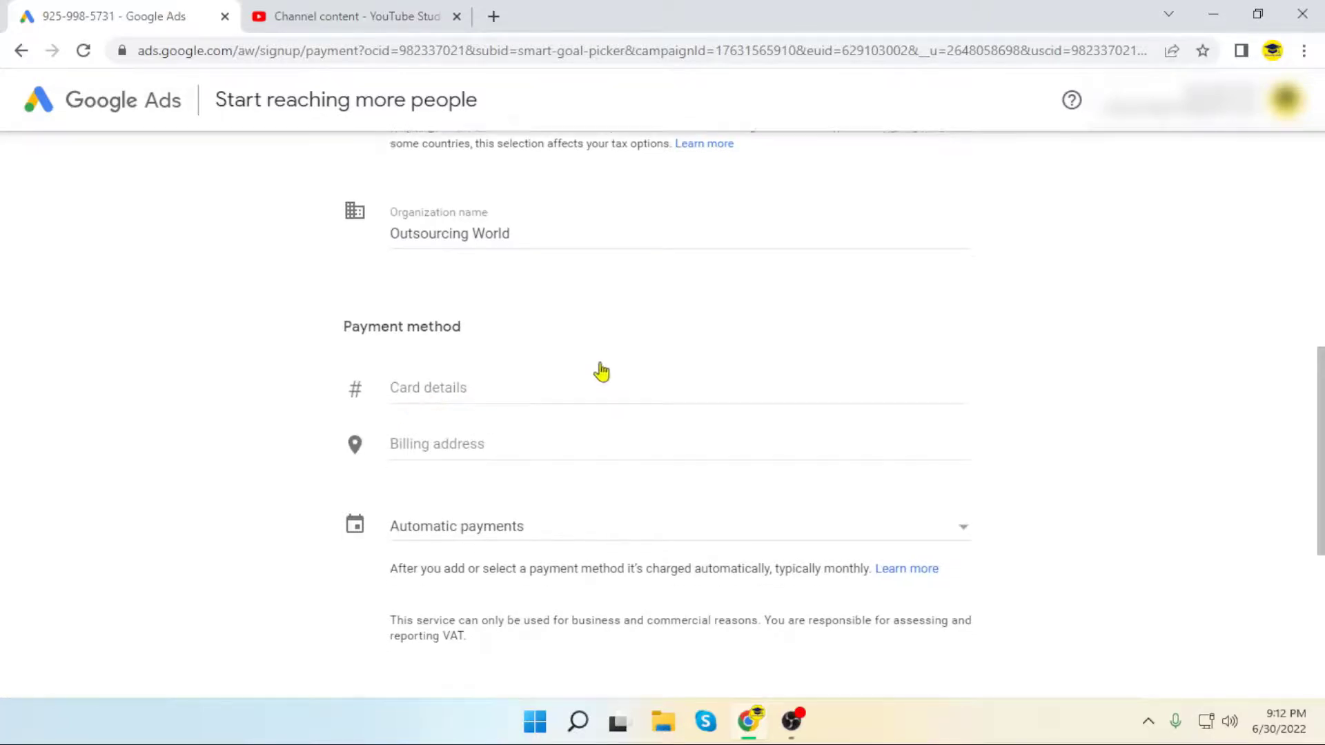
pyautogui.click(467, 299)
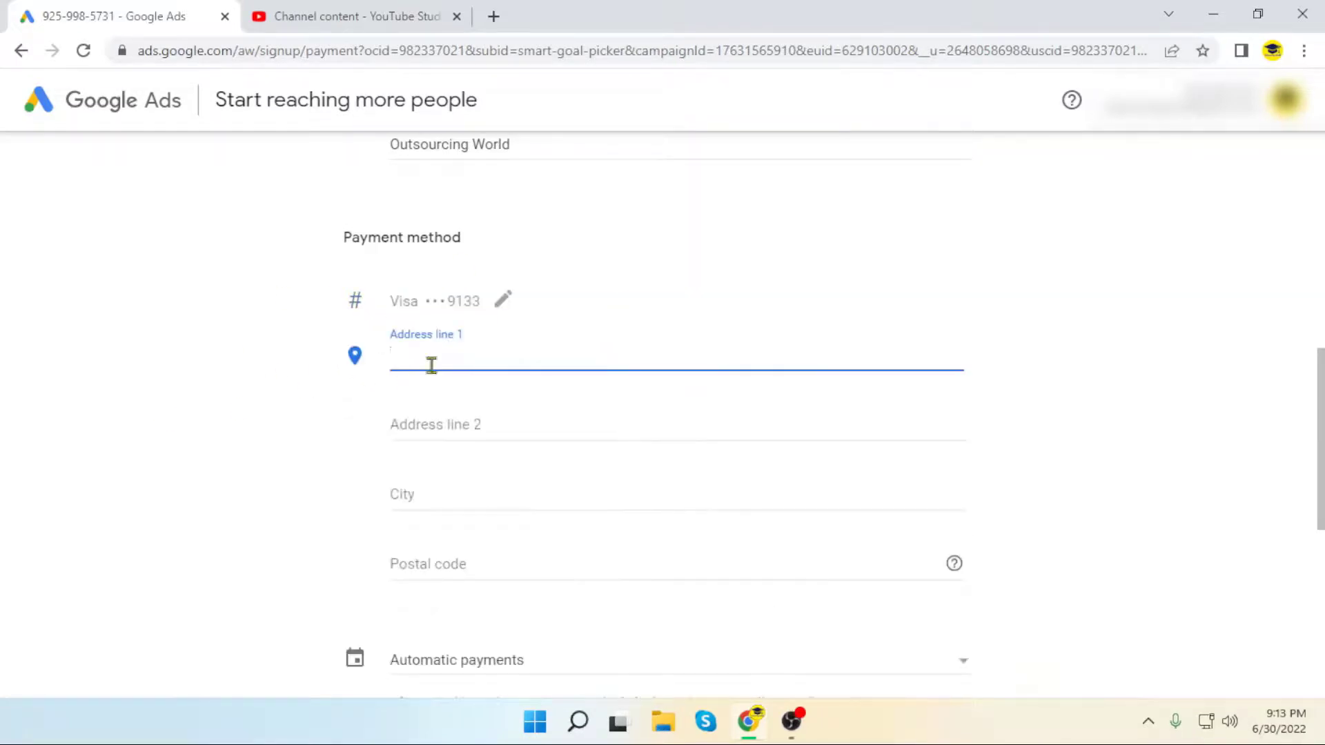
# Step: Fill in the billing address with the first address line, city and postal code, leaving the second line empty
pyautogui.scroll(-1, 590, 324)
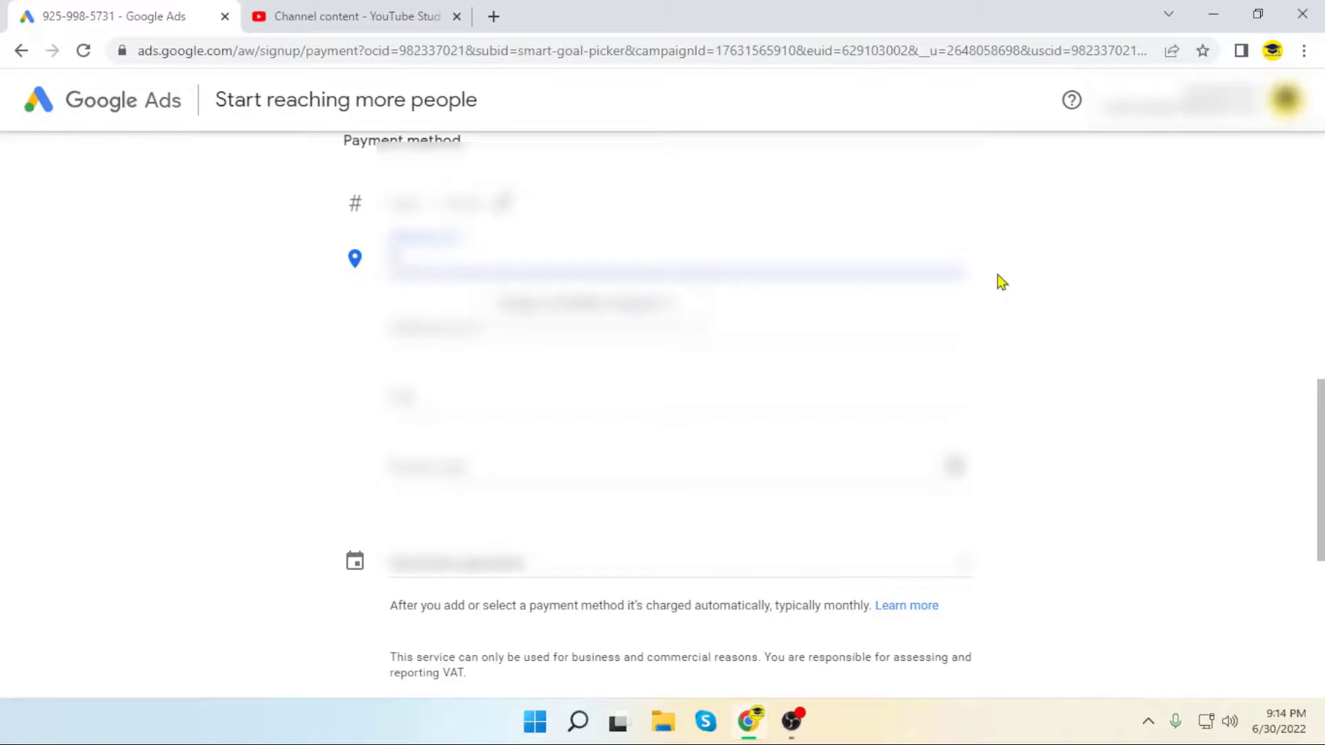
pyautogui.hotkey('ctrl', 'v')
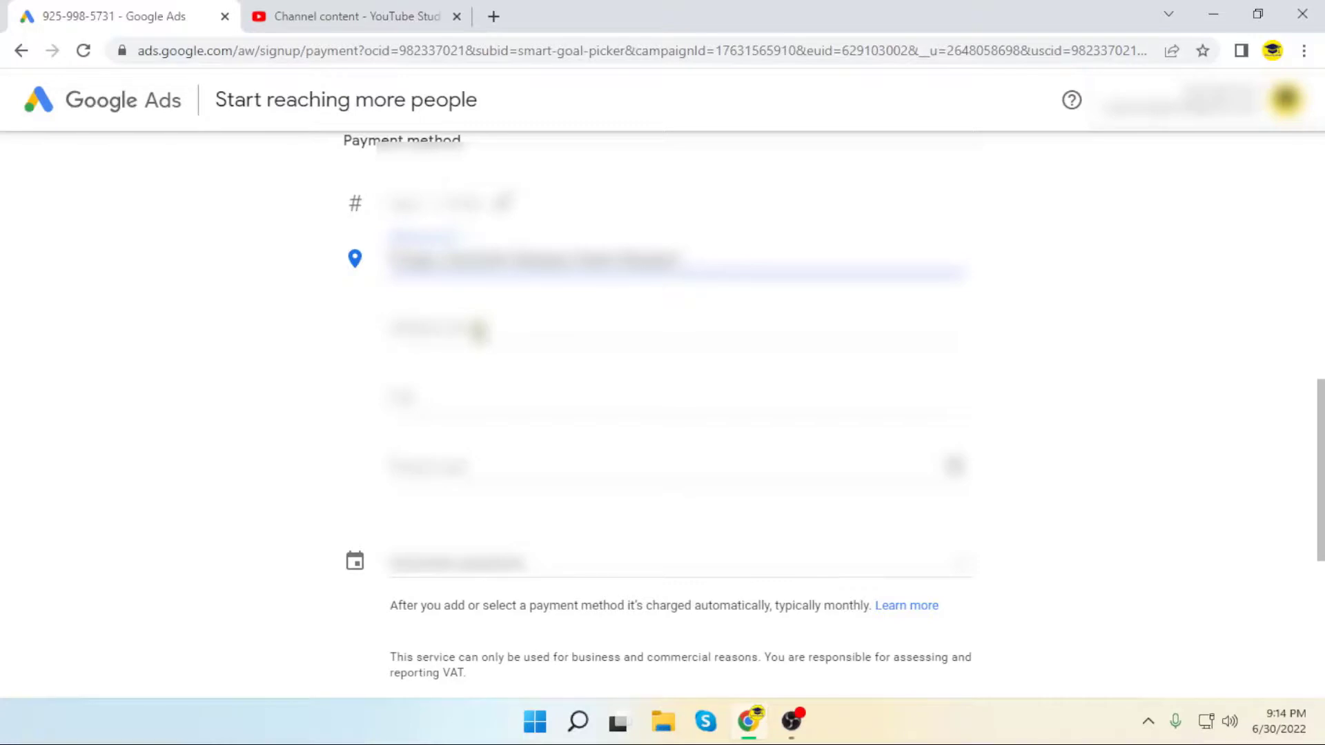
pyautogui.click(447, 397)
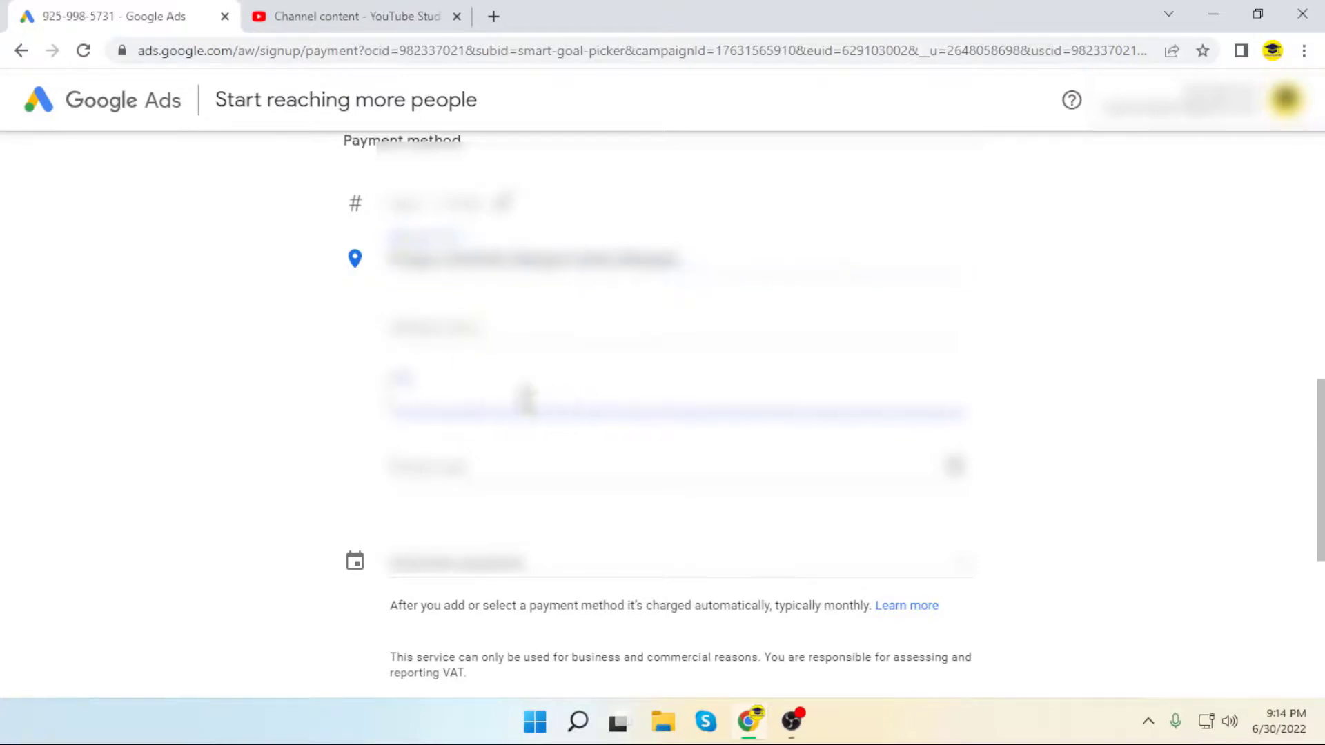
pyautogui.click(524, 434)
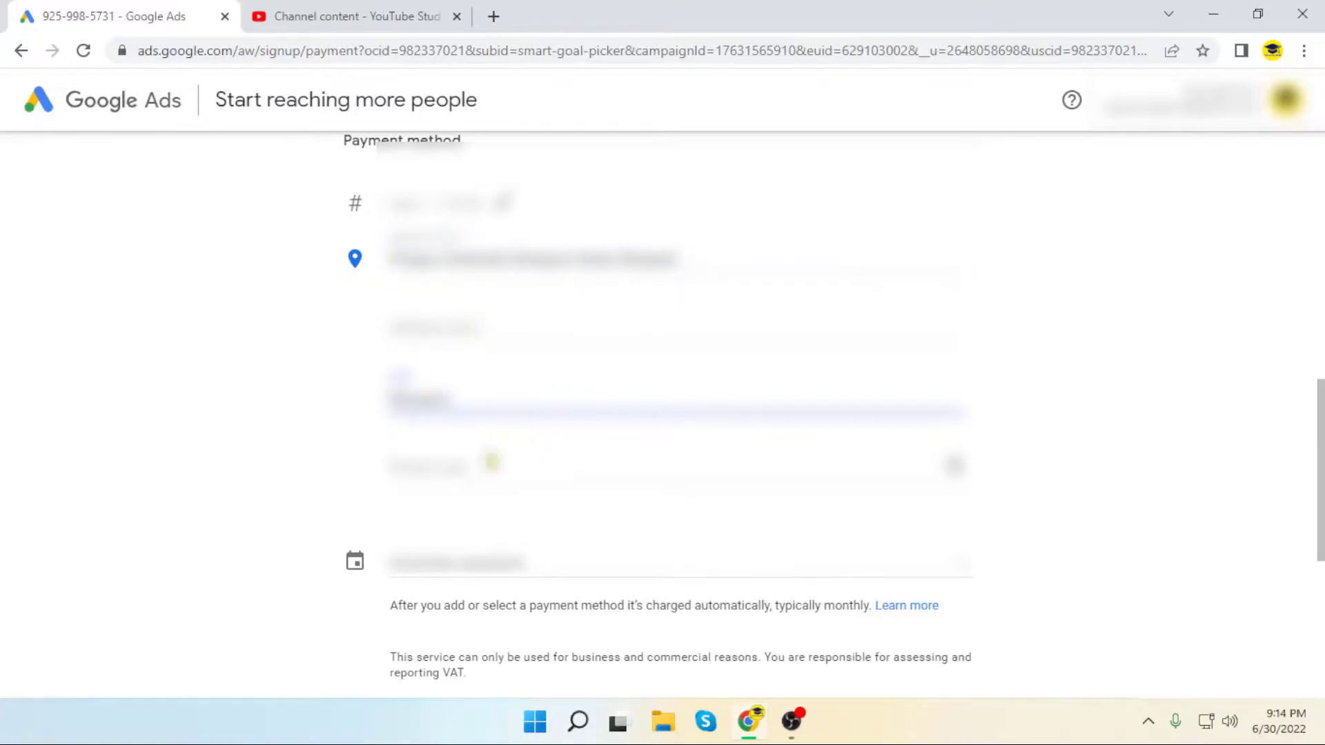
pyautogui.click(461, 470)
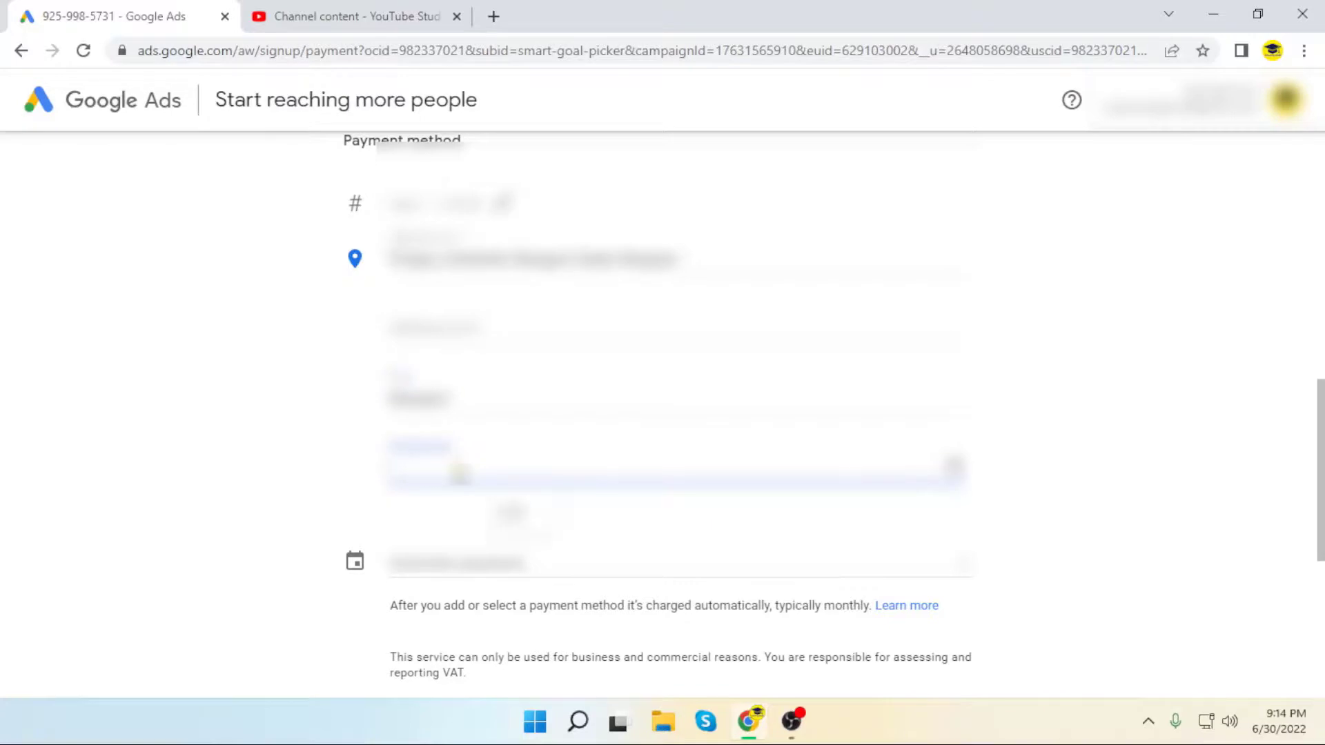
pyautogui.click(533, 522)
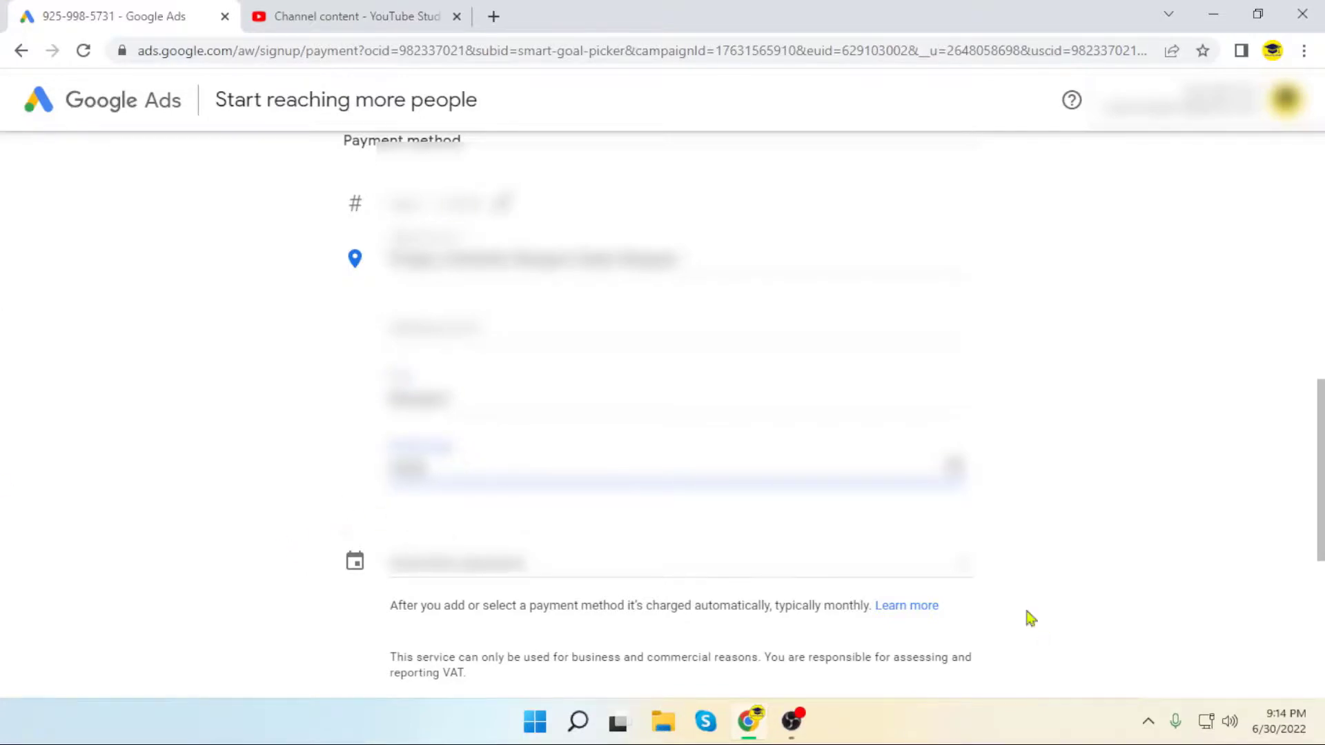
# Step: Check the payment setting options and choose automatic payments
pyautogui.scroll(-3, 1031, 619)
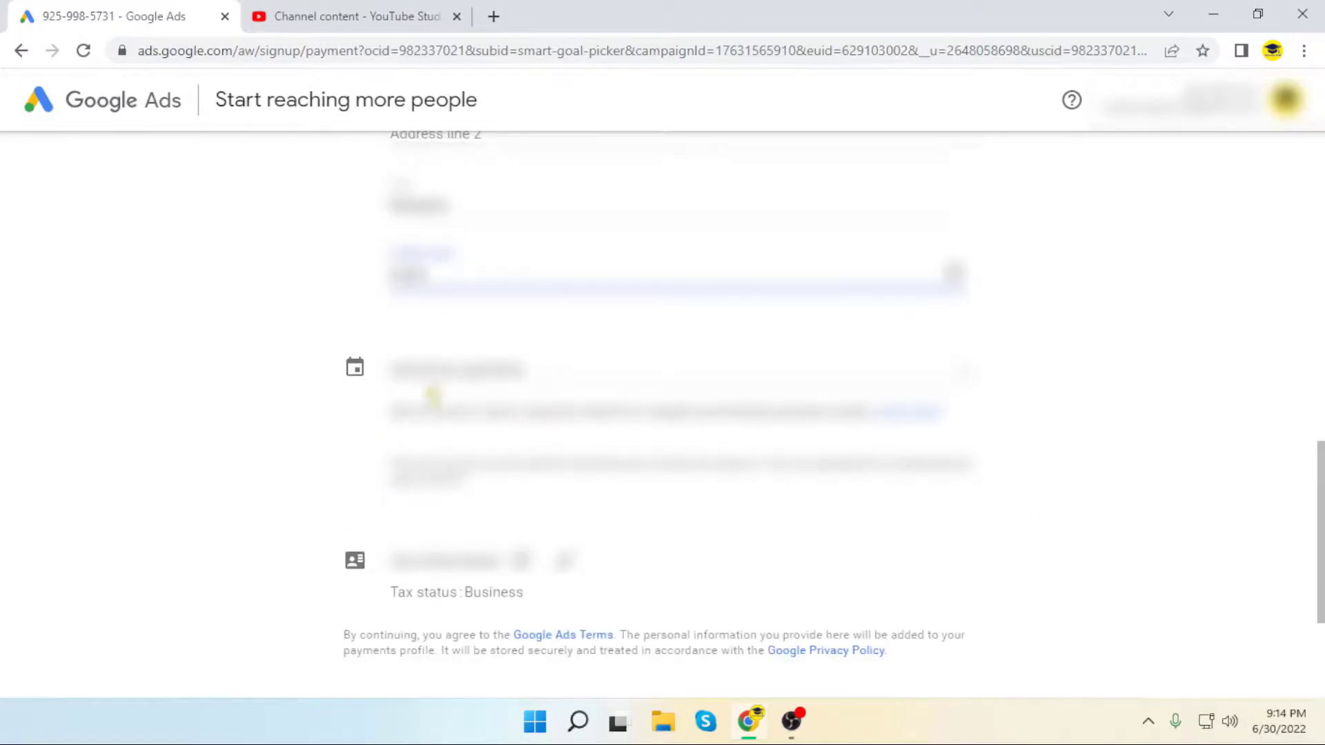
pyautogui.click(899, 369)
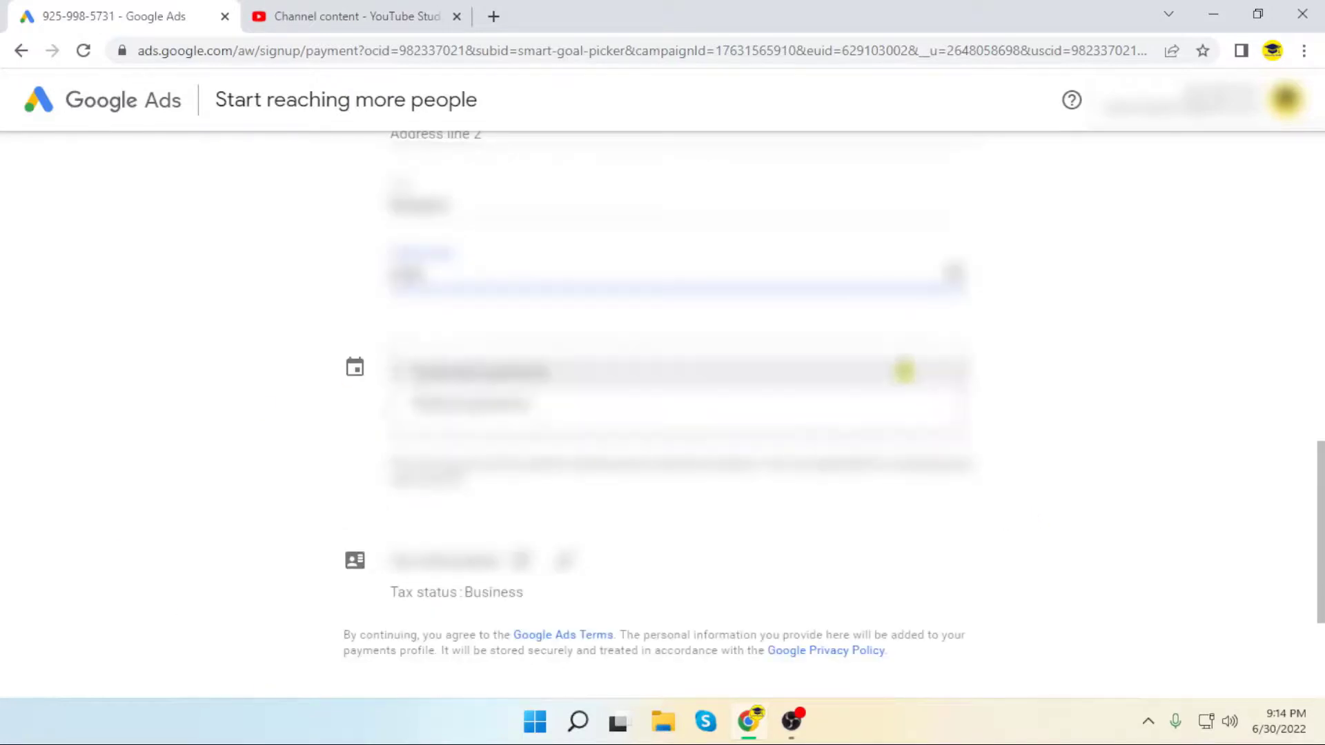
pyautogui.scroll(-3, 906, 370)
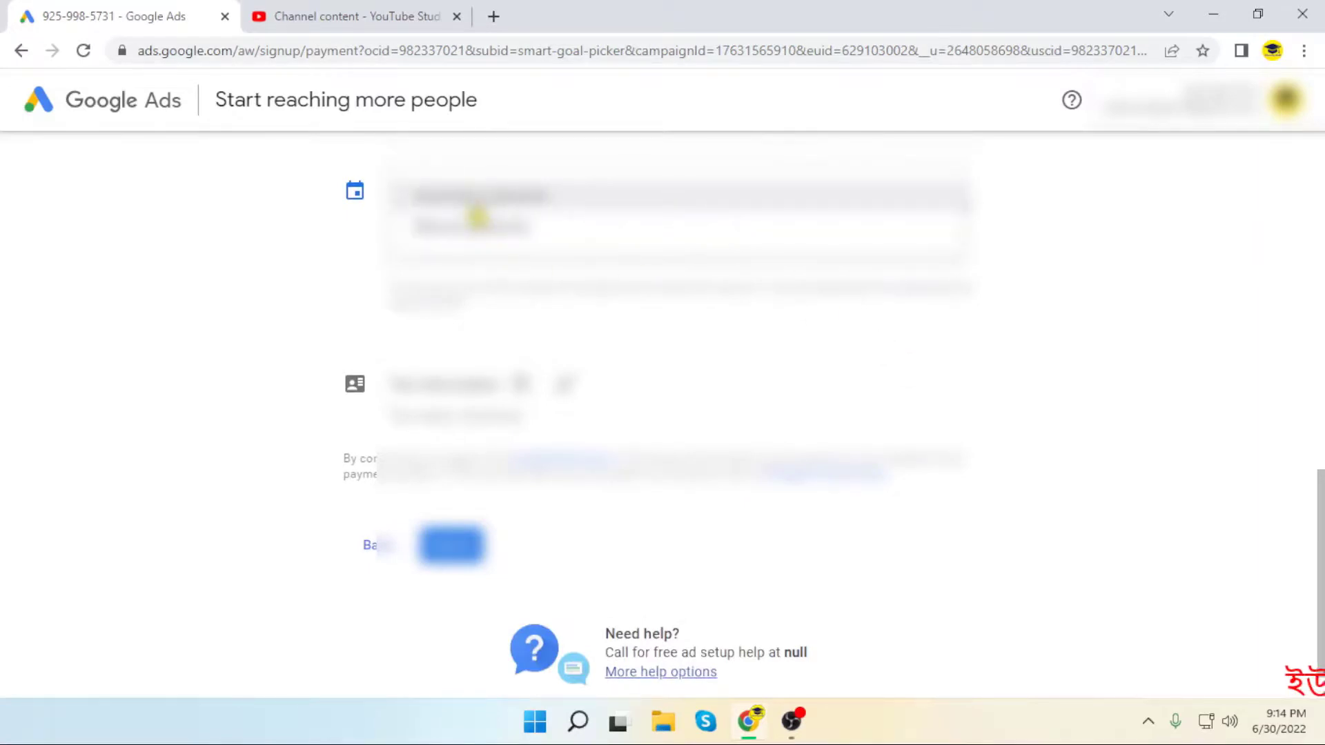
pyautogui.click(477, 216)
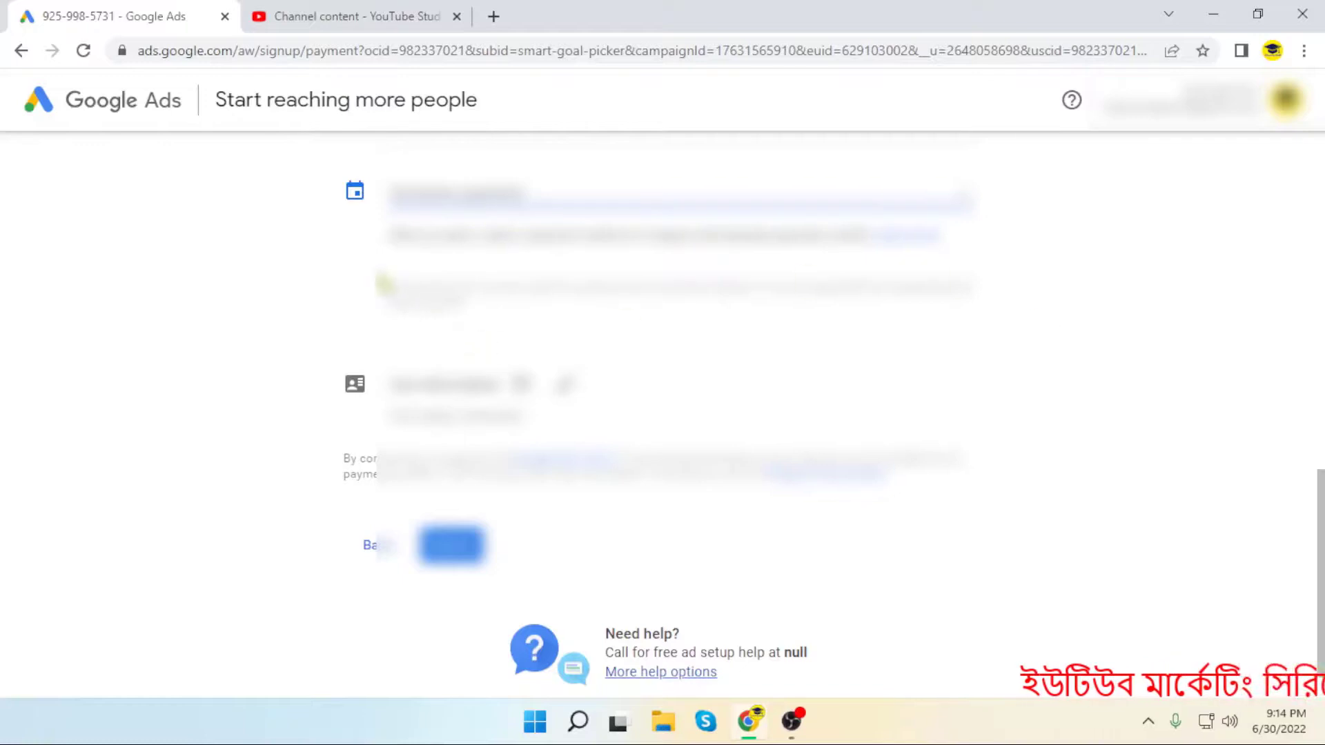
# Step: Recheck the billing address, payment setting and tax information, and submit the payment info
pyautogui.scroll(2, 383, 283)
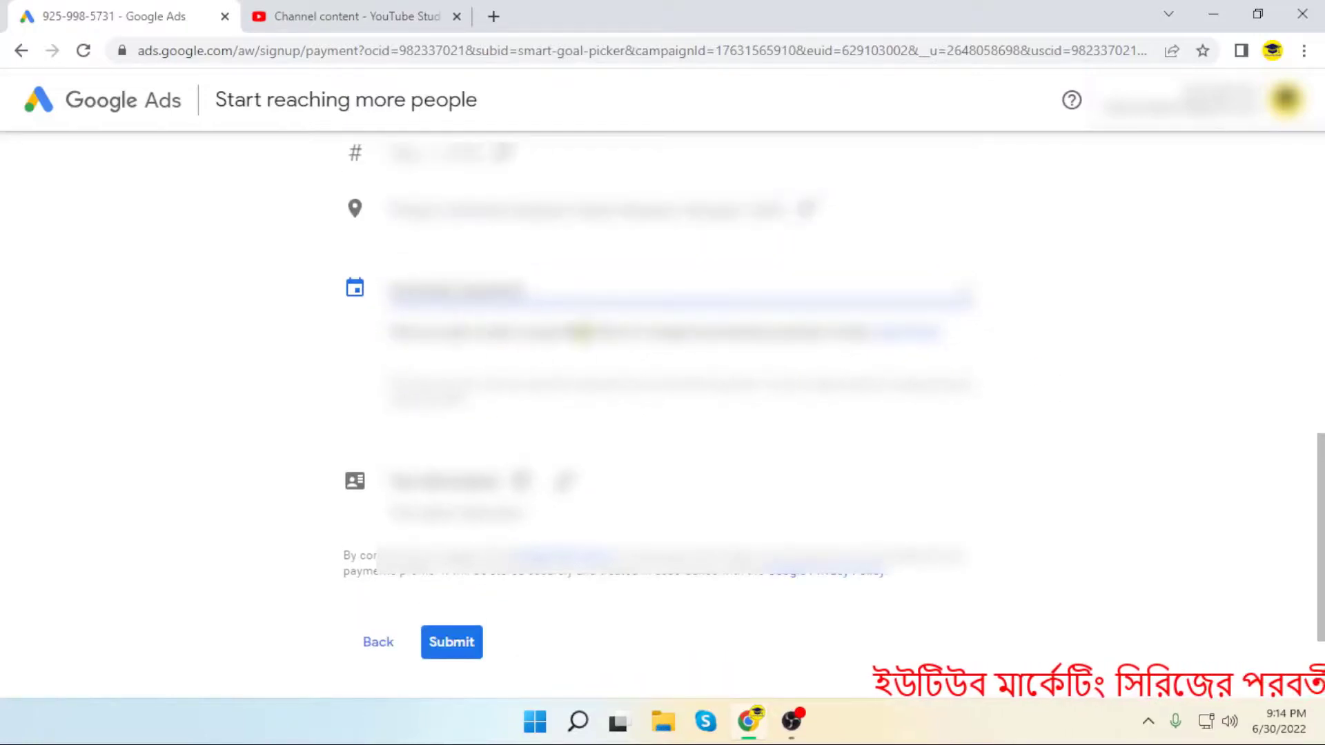
pyautogui.scroll(-2, 485, 434)
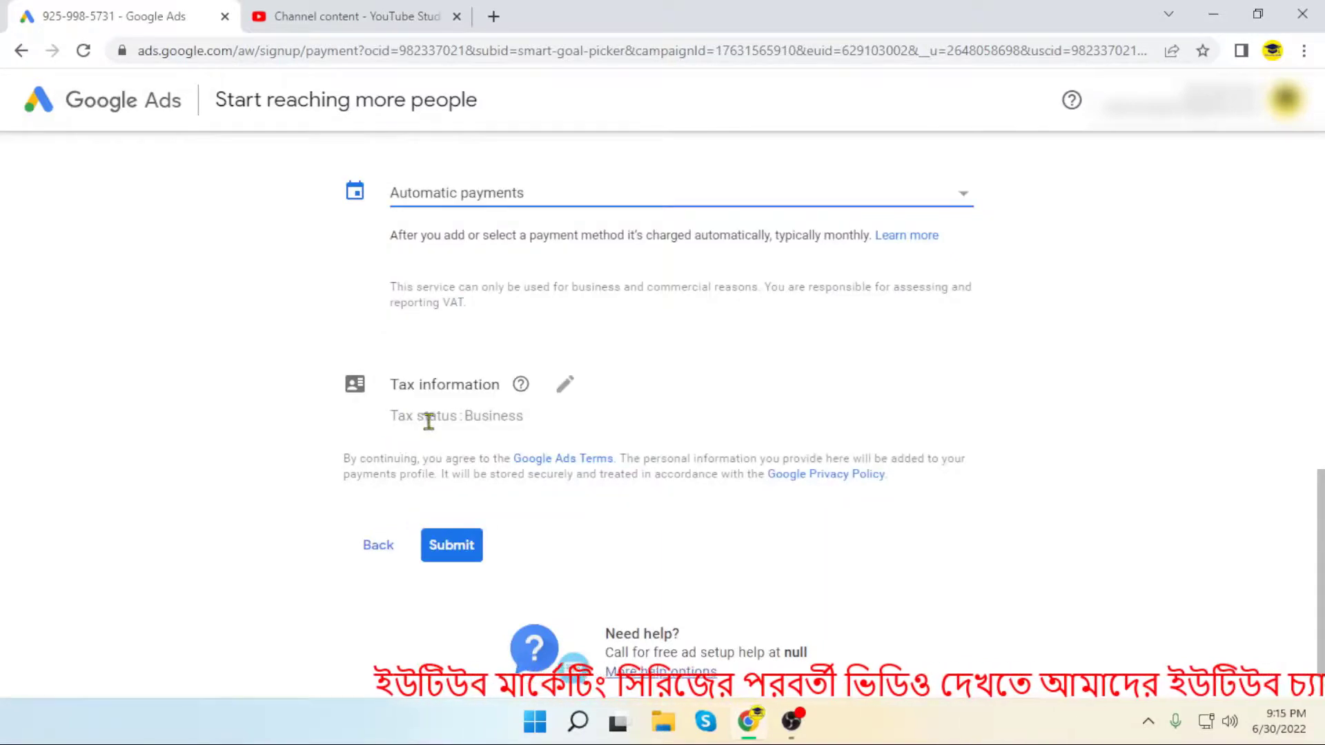
pyautogui.scroll(-1, 345, 497)
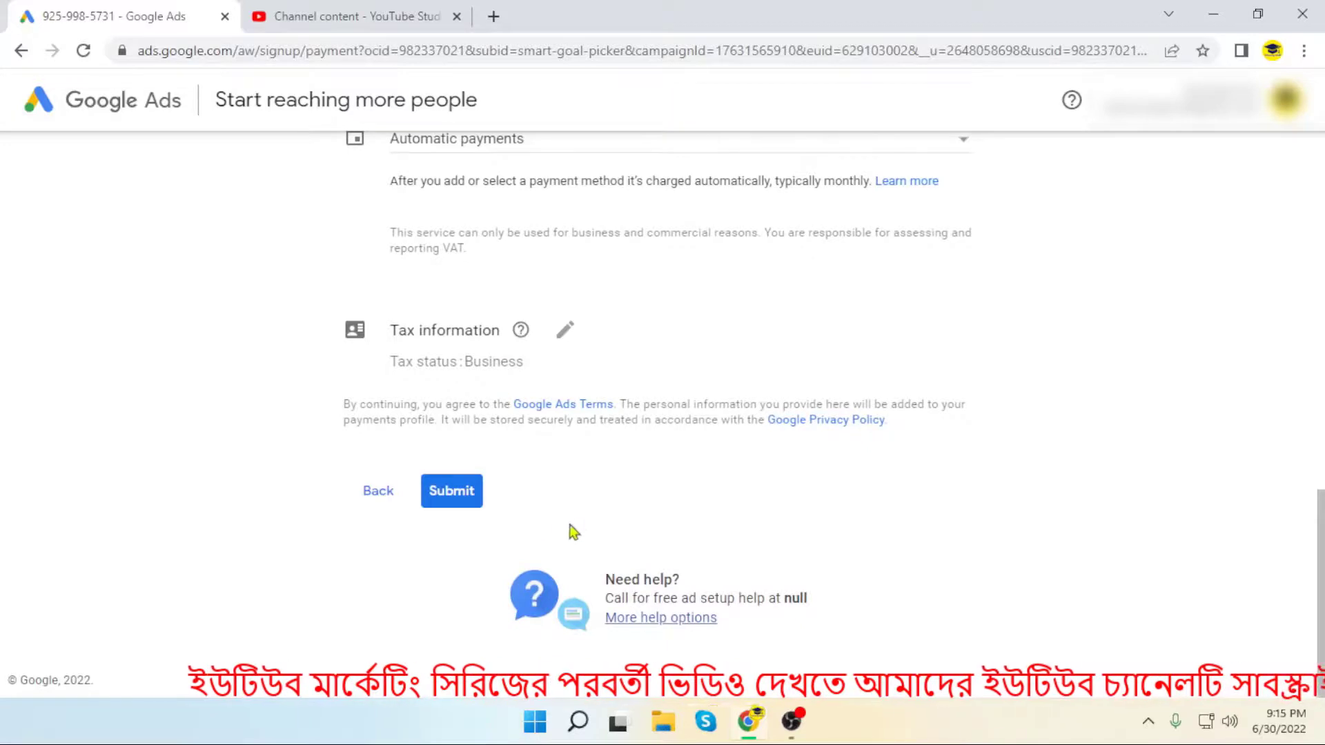
pyautogui.click(457, 498)
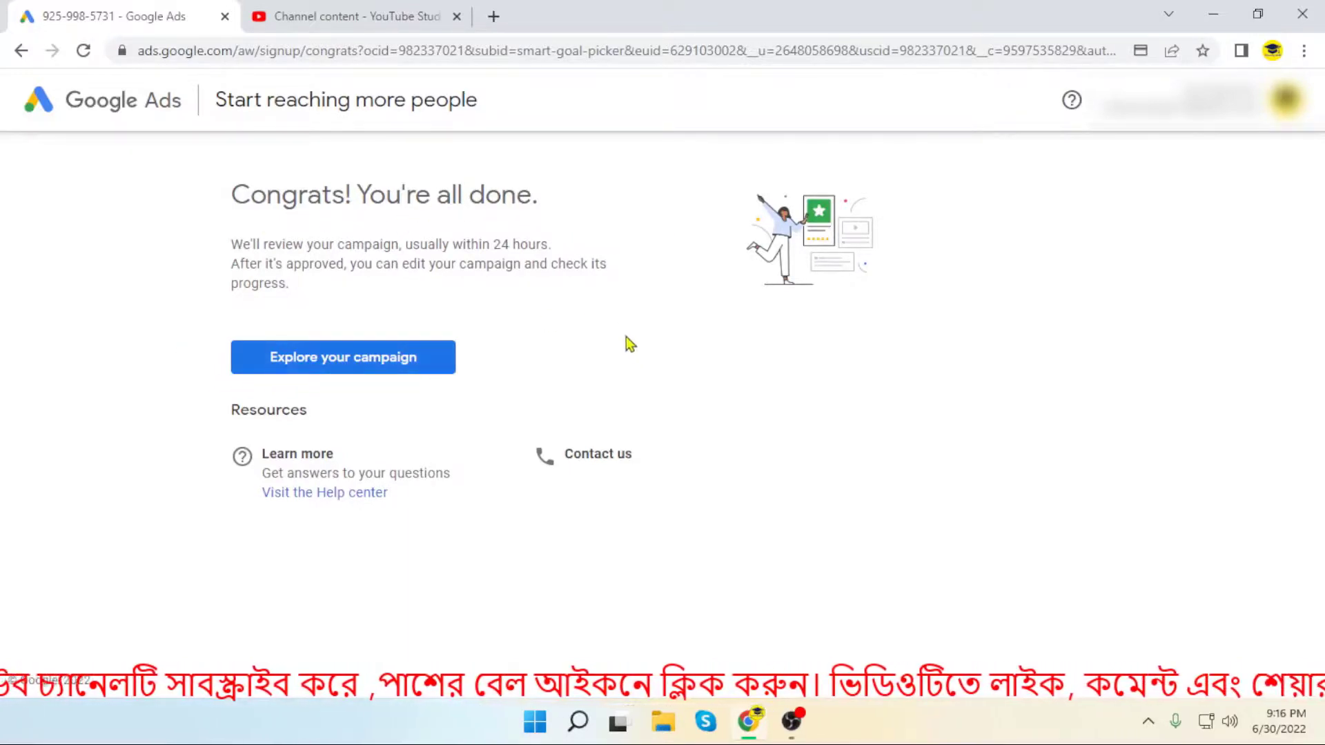
# Step: Open the submitted campaign's details and examine its date range options, spend, impressions, views, interests and demographics
pyautogui.click(376, 372)
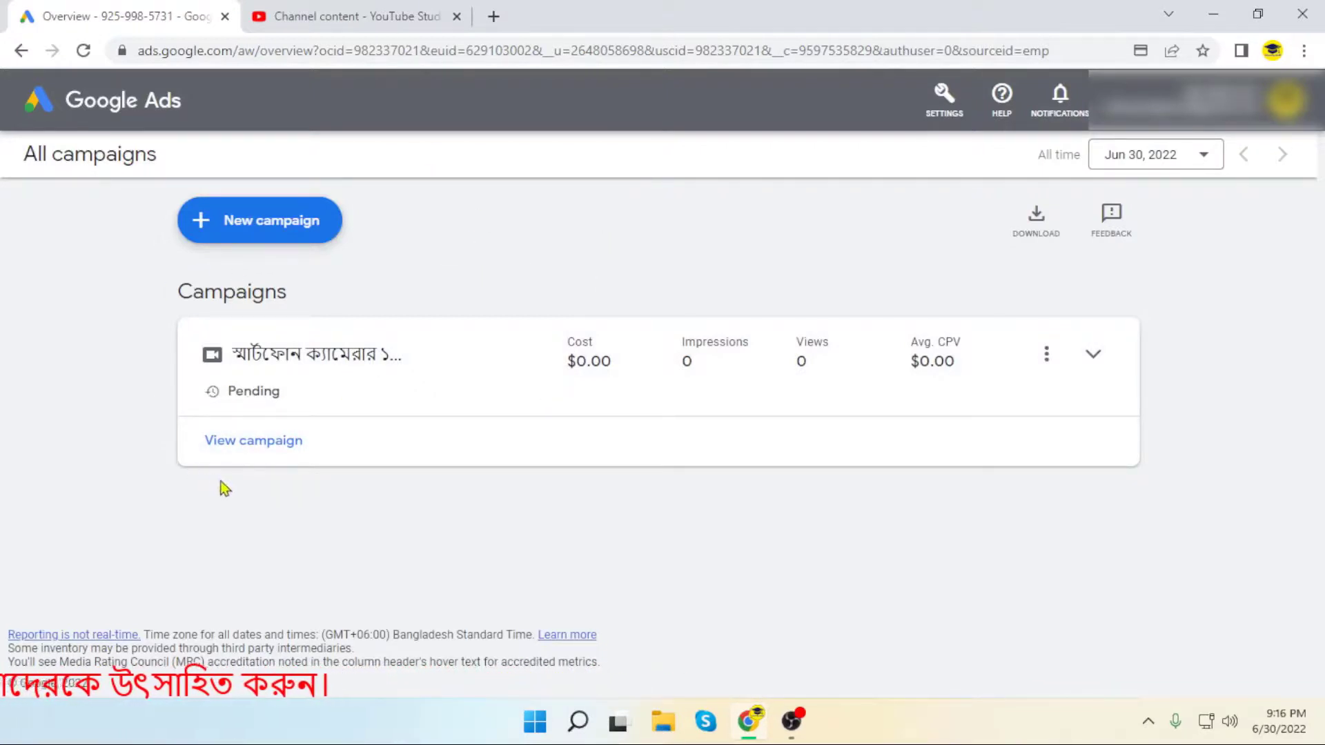
pyautogui.click(243, 452)
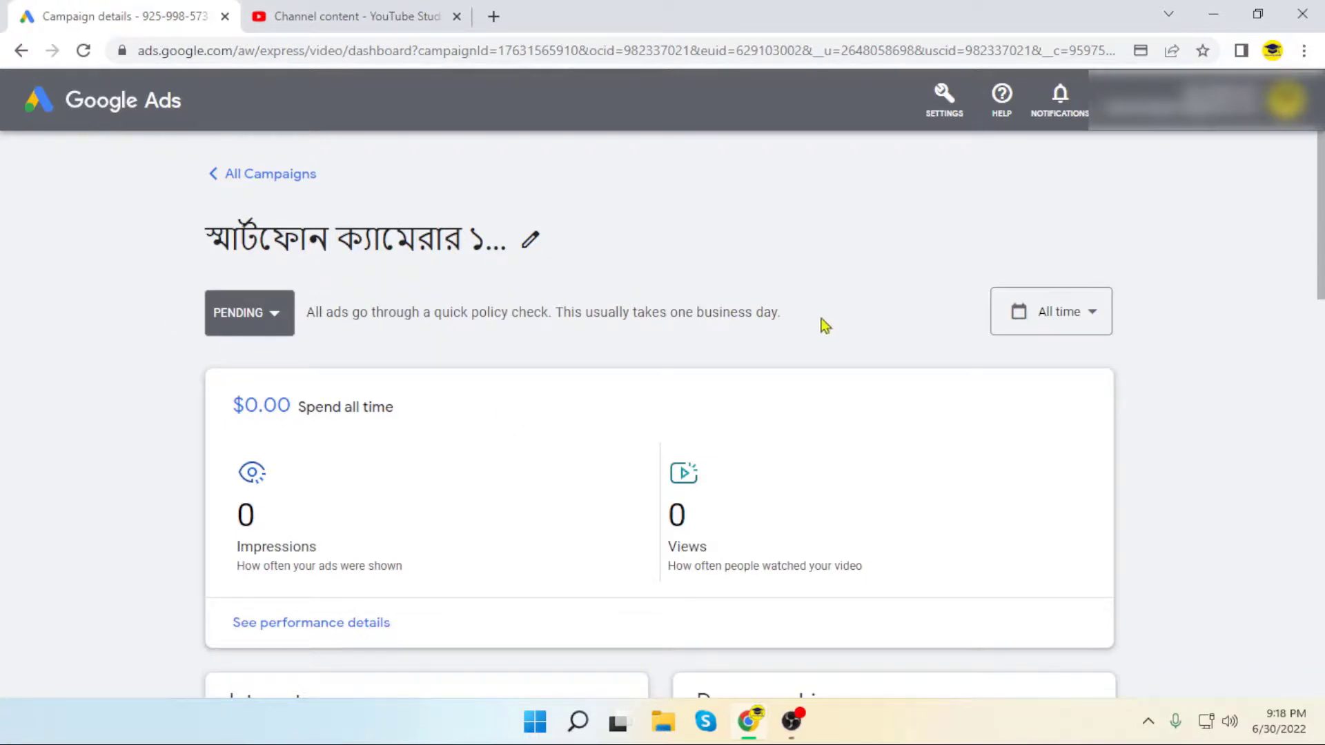
pyautogui.click(1081, 320)
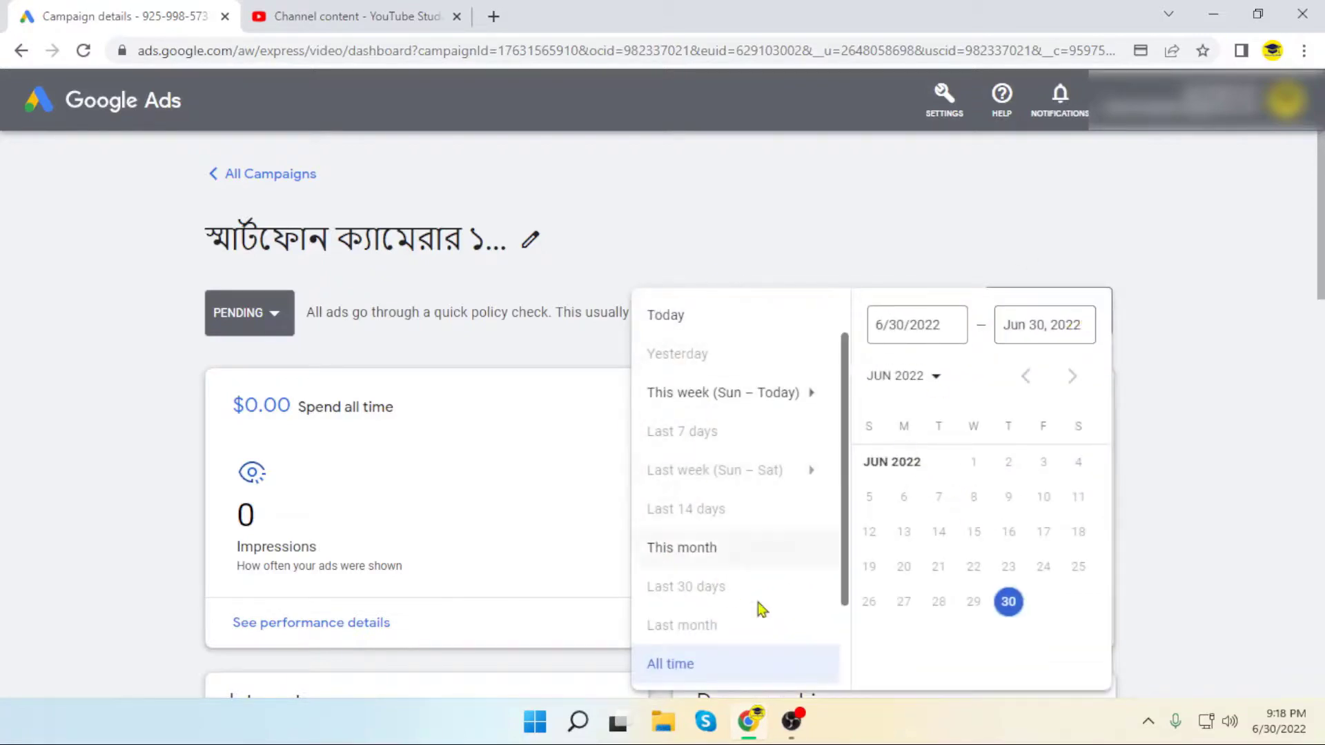
pyautogui.click(1209, 362)
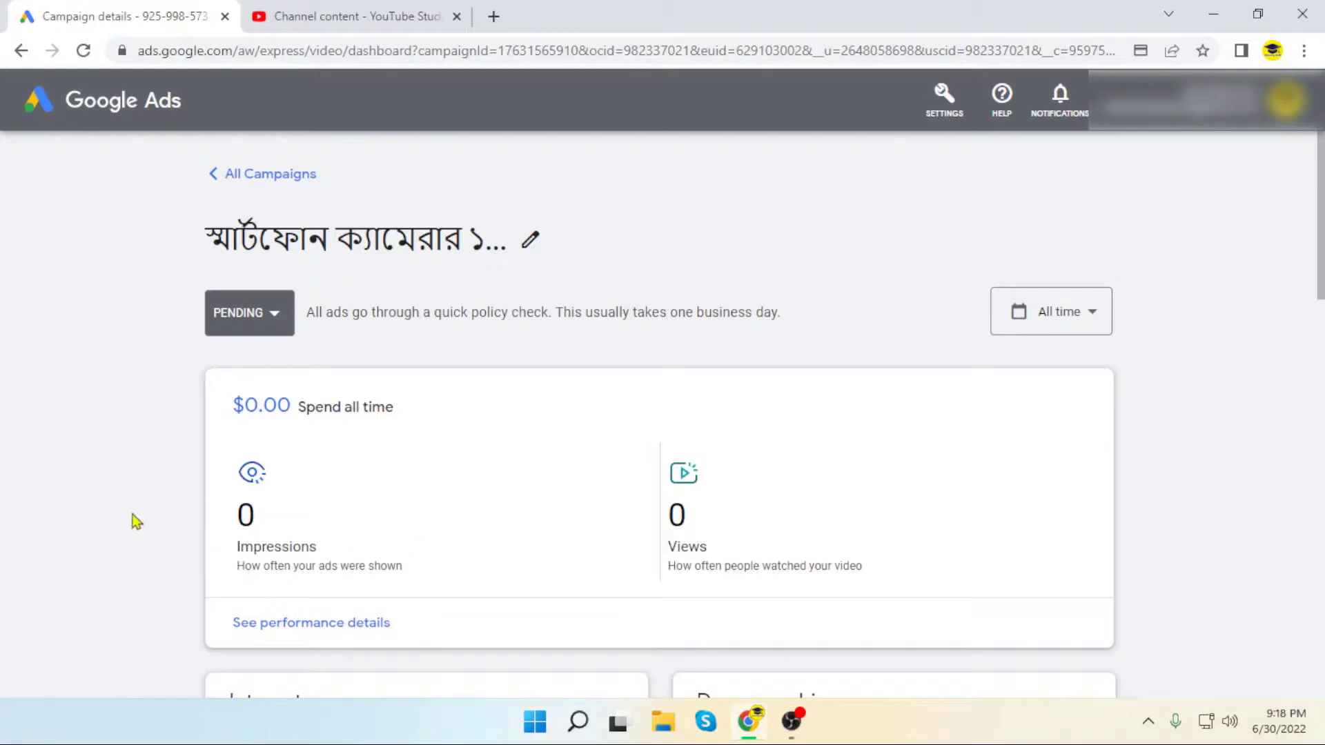
pyautogui.scroll(-4, 131, 528)
pyautogui.scroll(4, 153, 529)
pyautogui.scroll(-1, 741, 552)
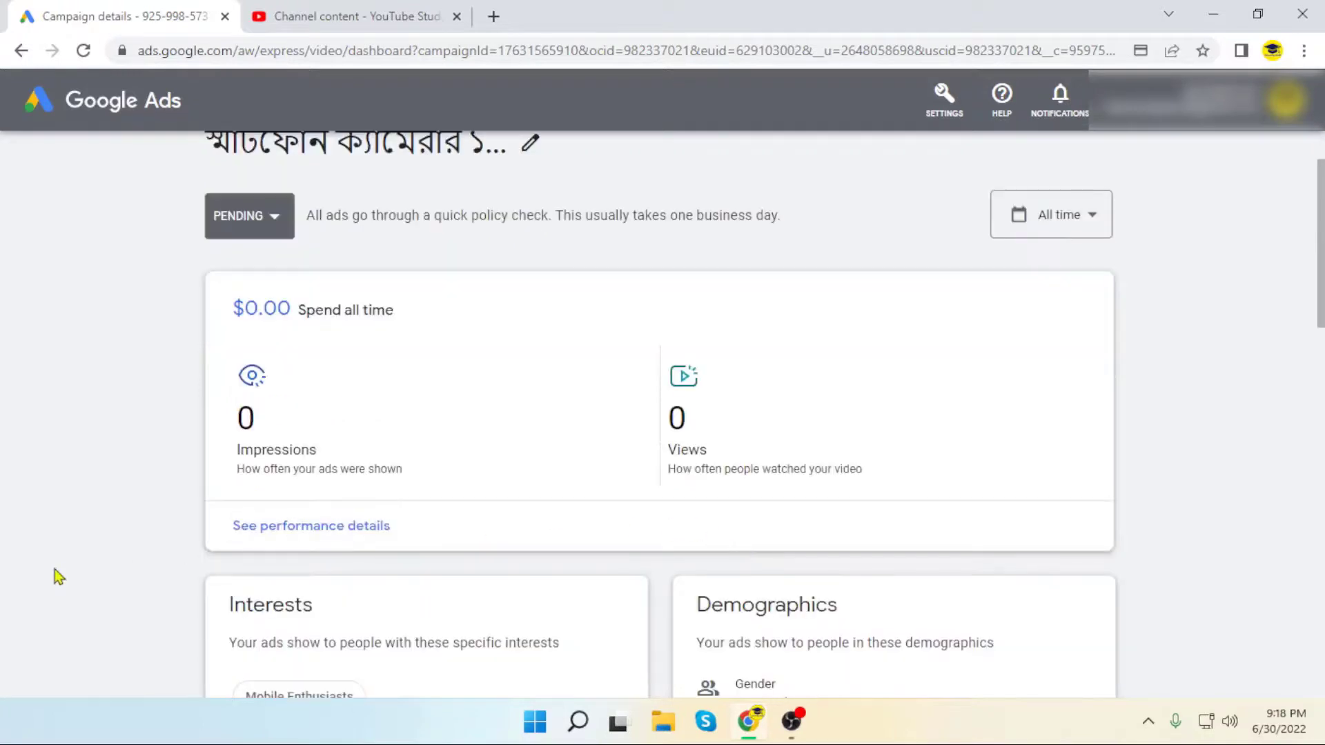
# Step: Examine the campaign's interests, demographics, ad preview, locations and languages, budget and ad schedule
pyautogui.scroll(-4, 110, 550)
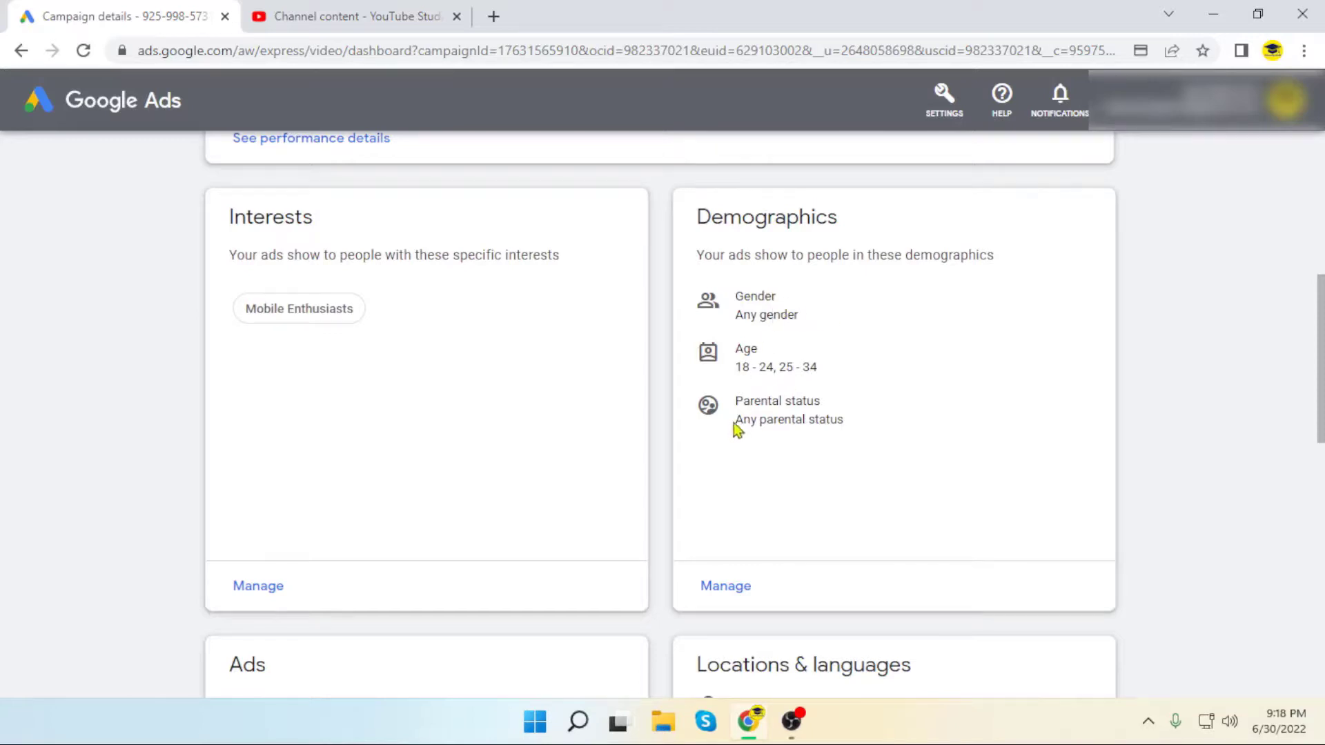
pyautogui.scroll(-4, 109, 497)
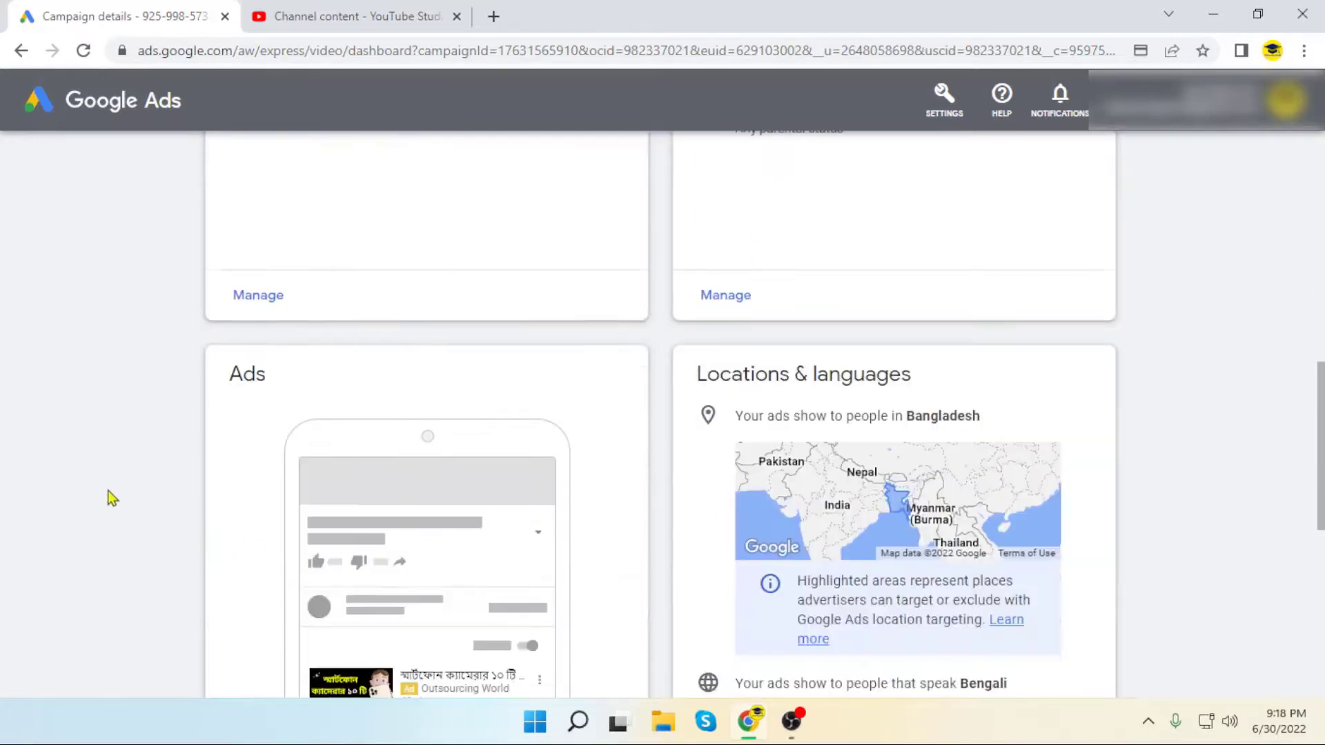
pyautogui.scroll(-3, 145, 409)
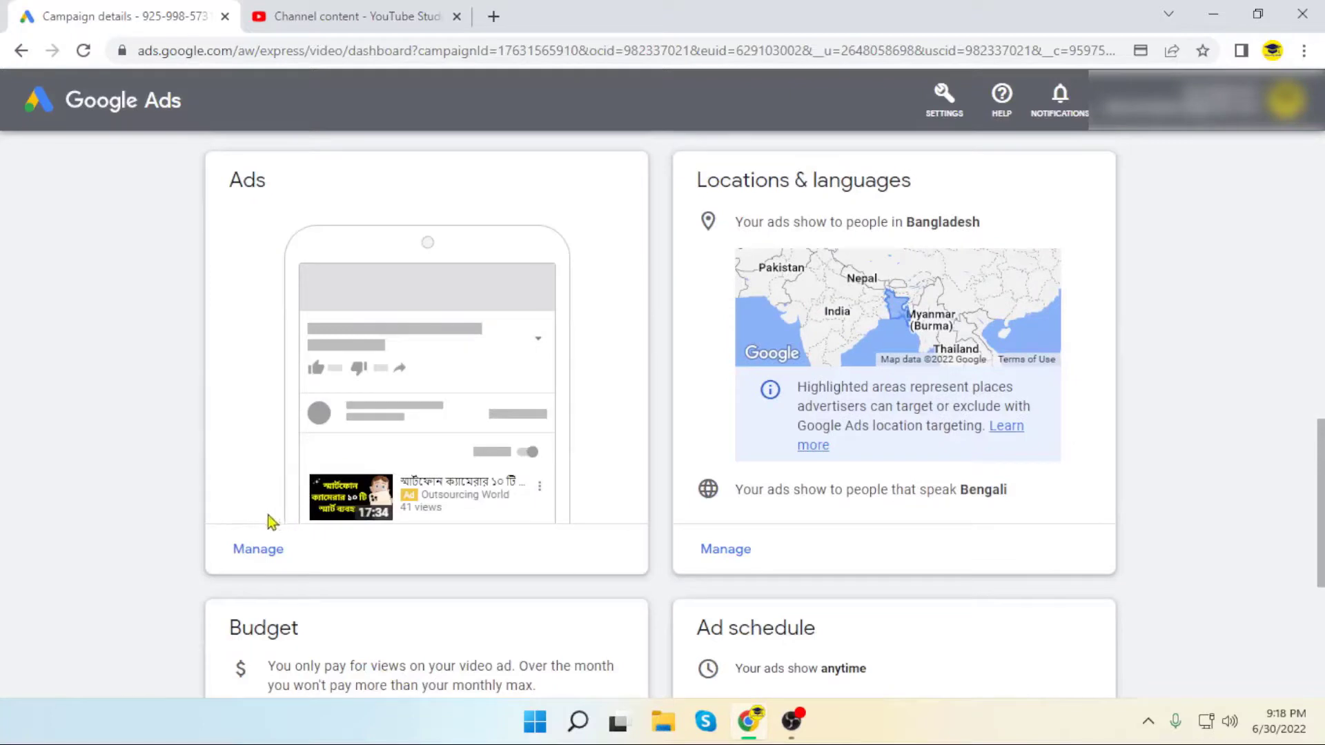
pyautogui.scroll(1, 912, 252)
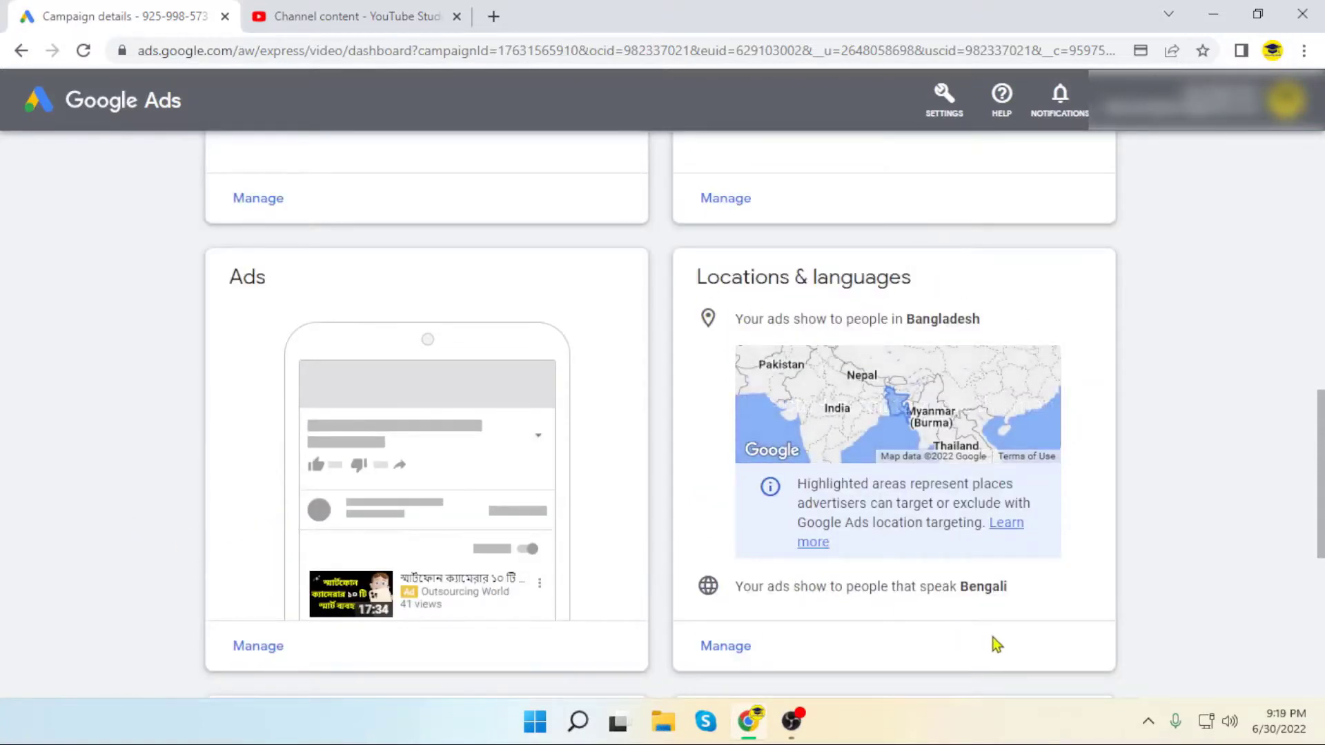
pyautogui.scroll(-5, 1013, 635)
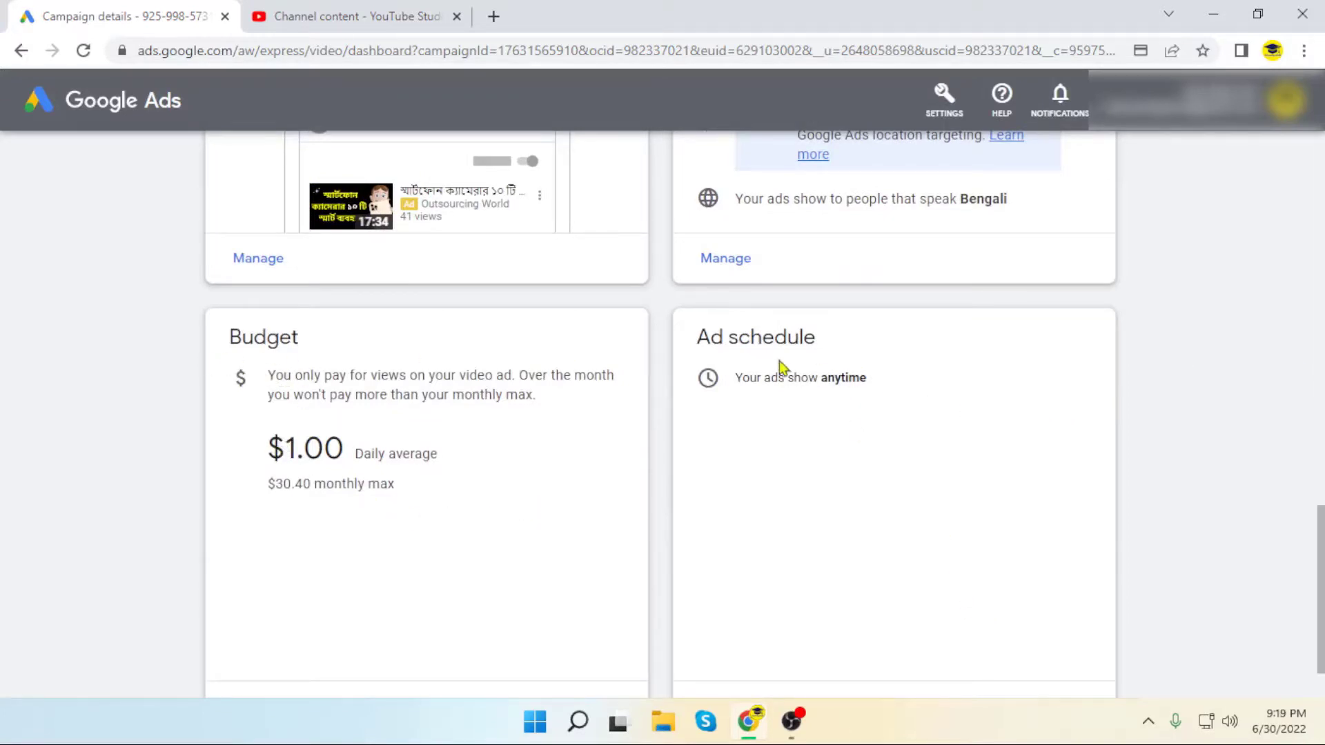
pyautogui.scroll(-1, 775, 452)
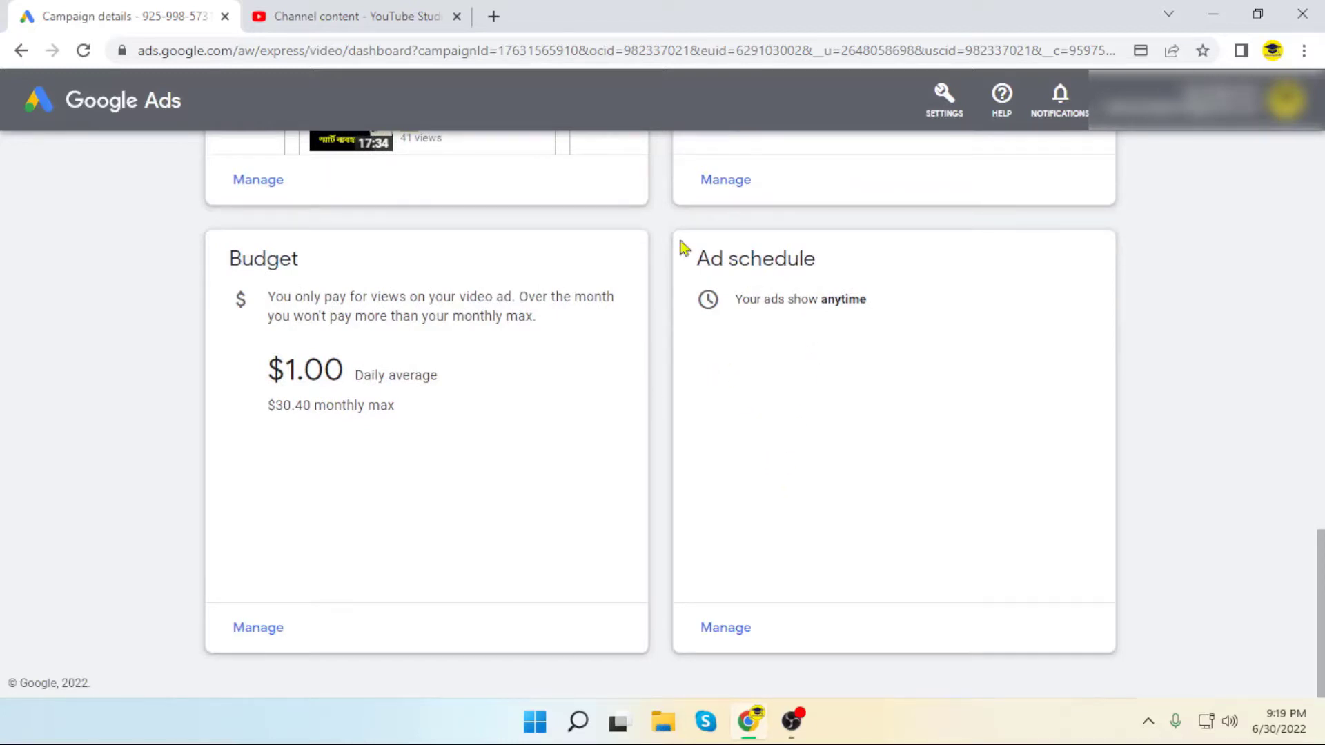
pyautogui.scroll(3, 804, 477)
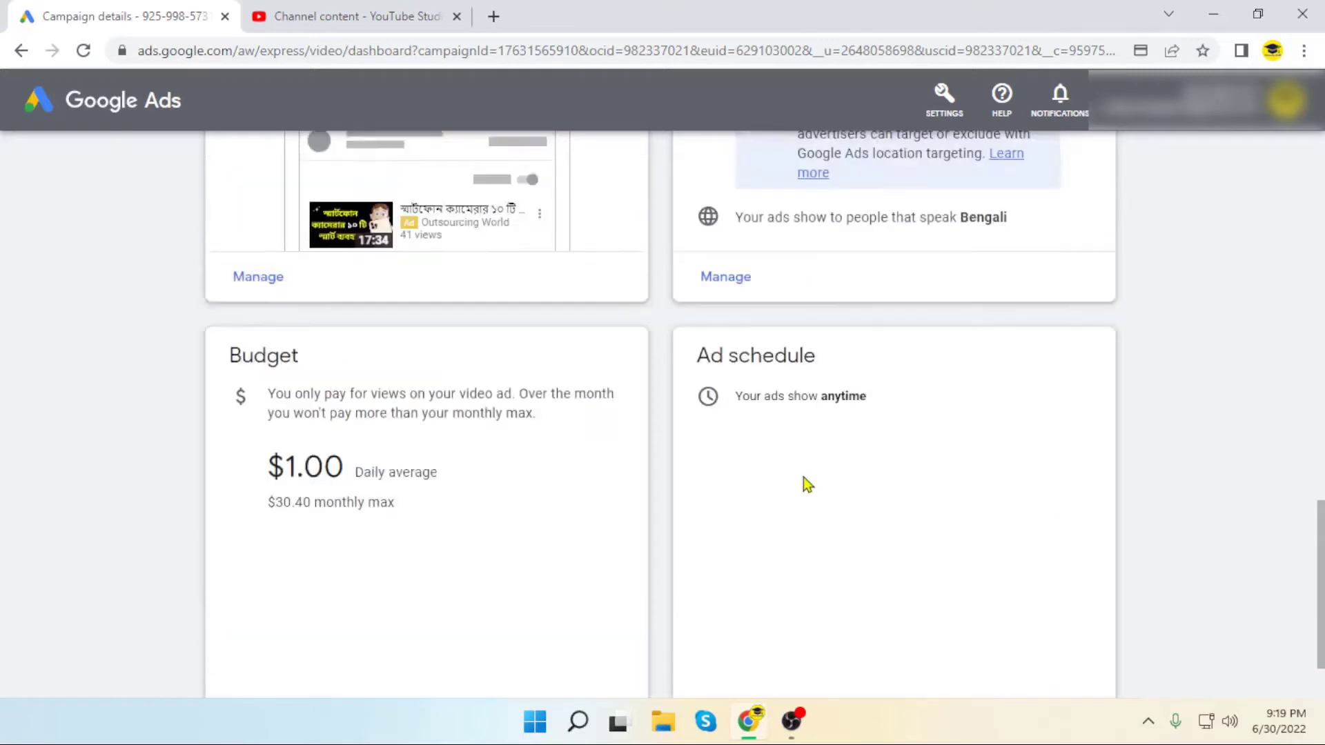
pyautogui.scroll(-3, 853, 496)
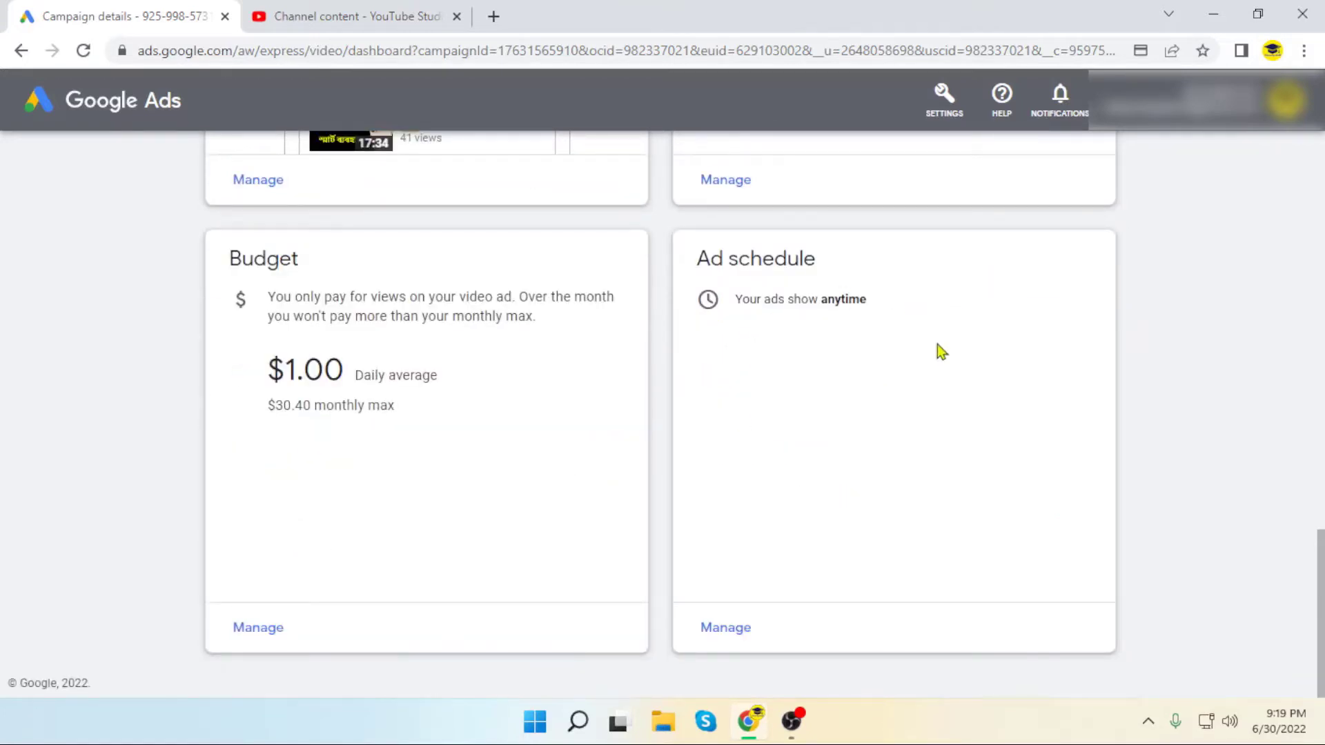
# Step: Open the ad schedule's settings, check the options for when ads show, and leave without saving
pyautogui.click(724, 629)
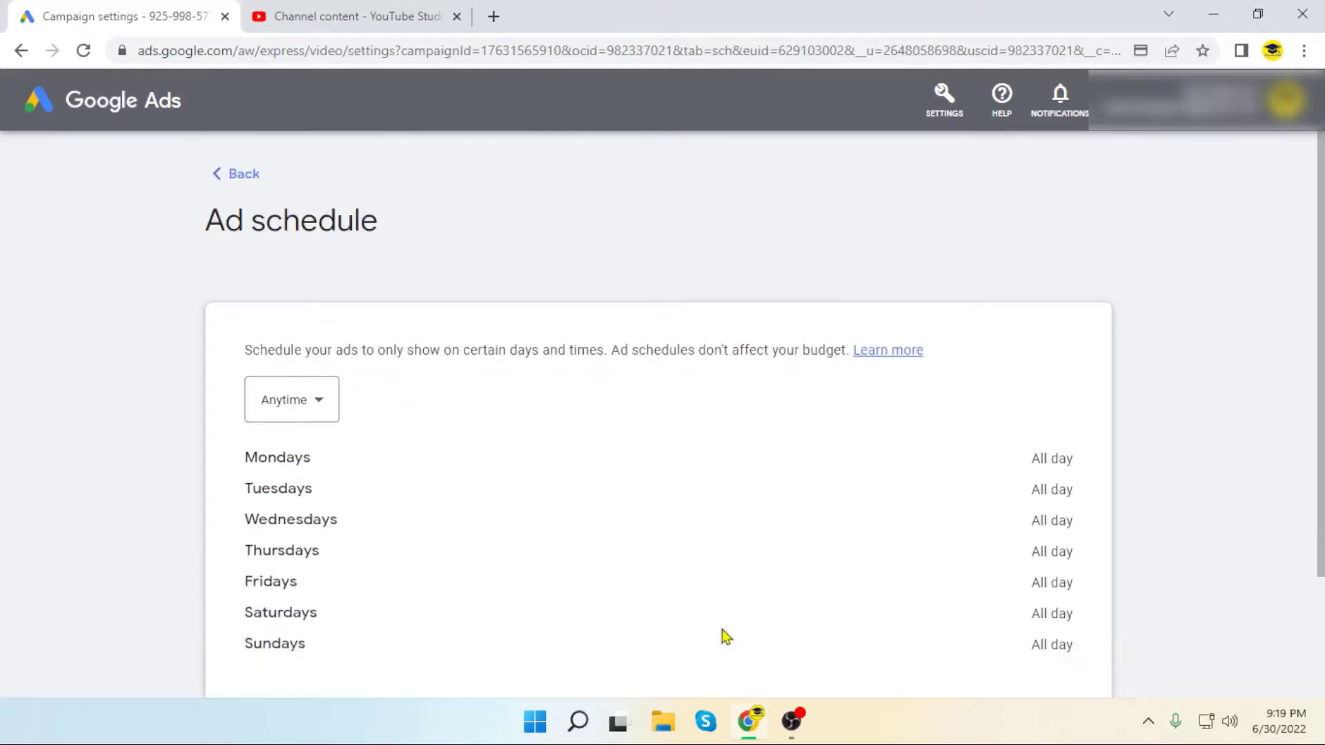
pyautogui.scroll(-2, 122, 441)
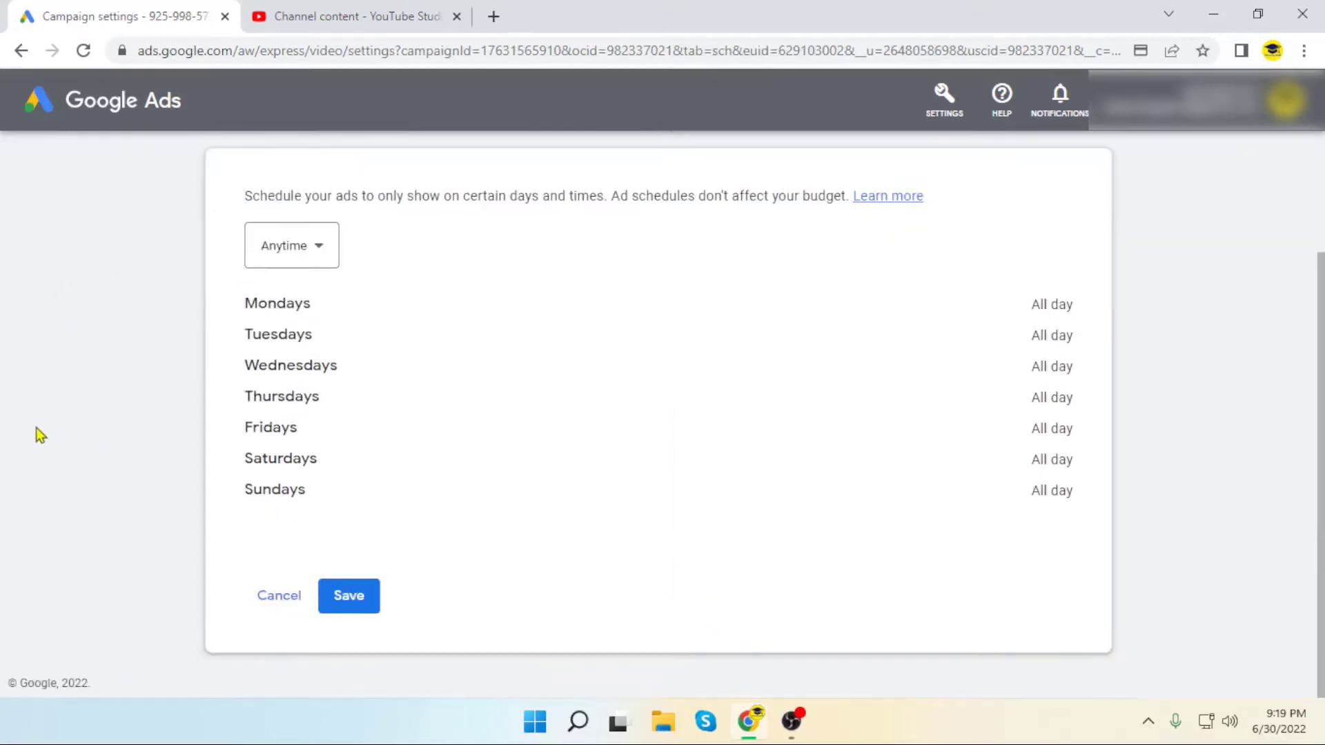
pyautogui.click(310, 254)
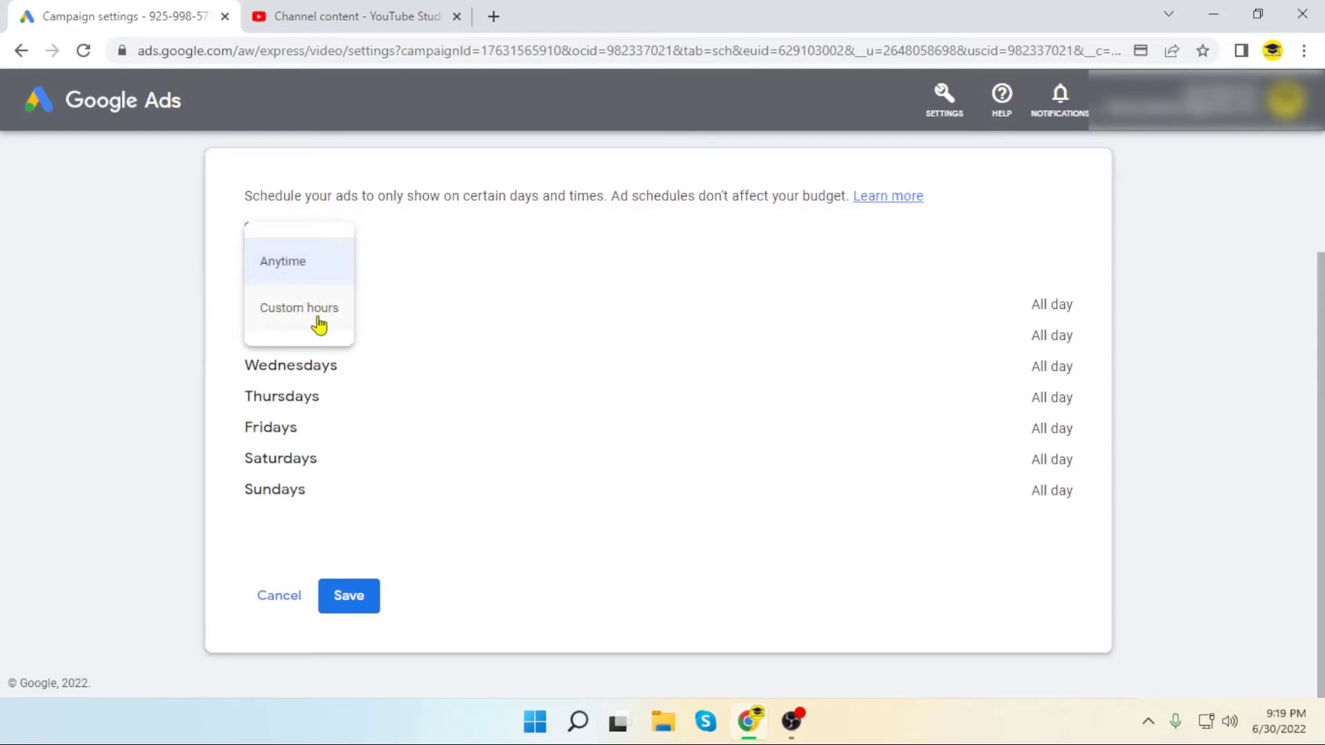
pyautogui.click(162, 303)
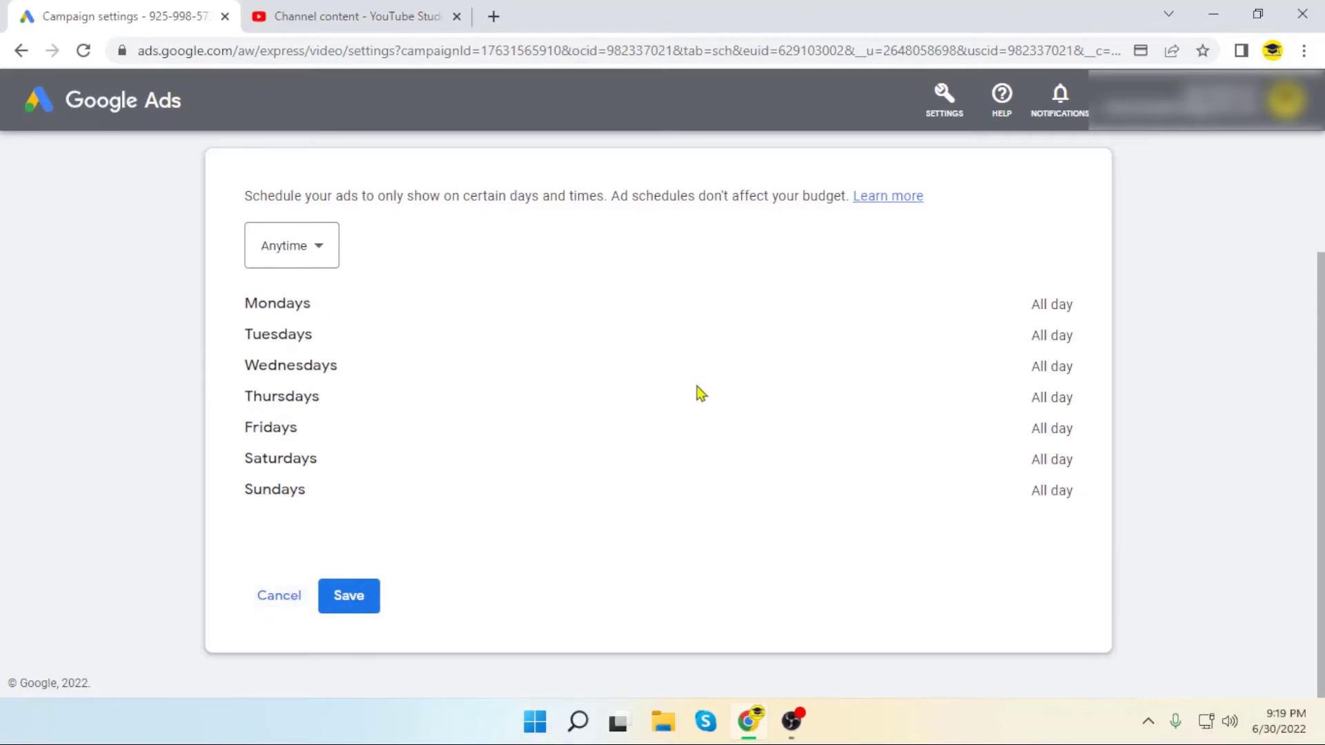
pyautogui.click(275, 596)
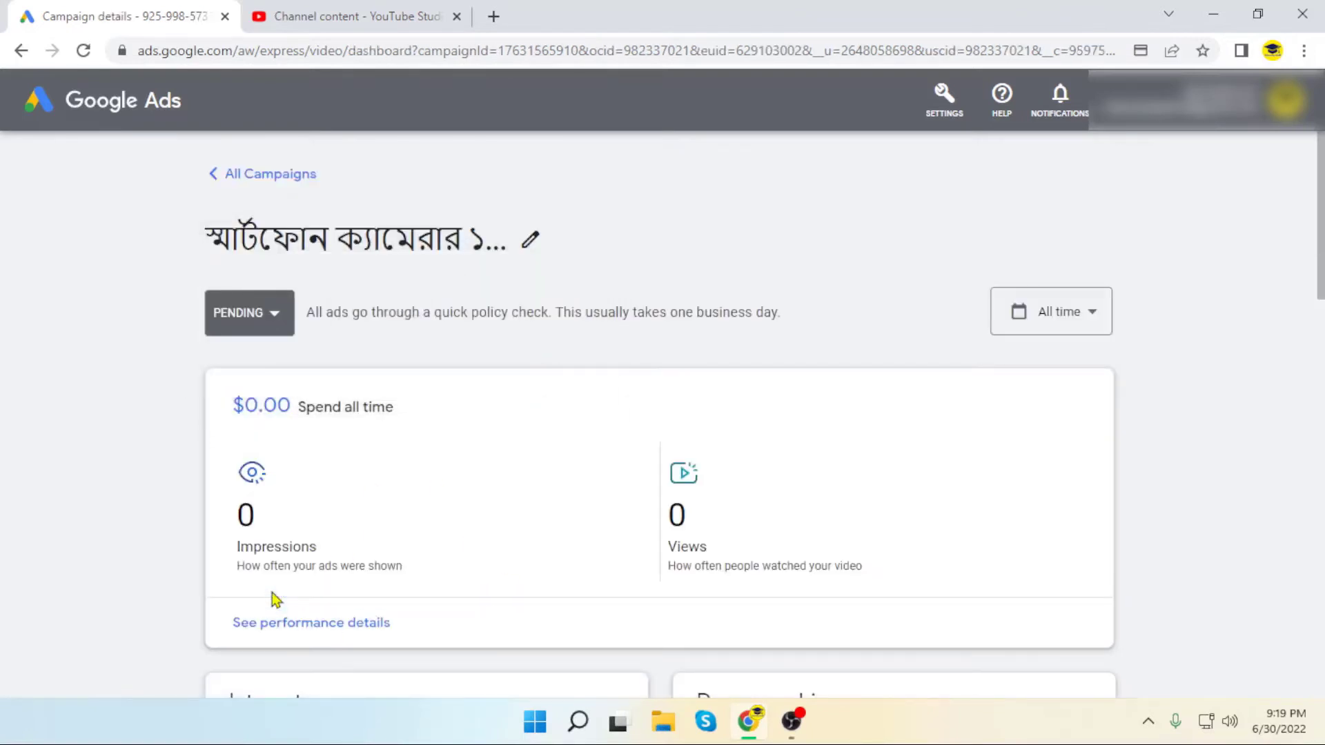
pyautogui.scroll(-5, 1185, 445)
pyautogui.scroll(-10, 1182, 461)
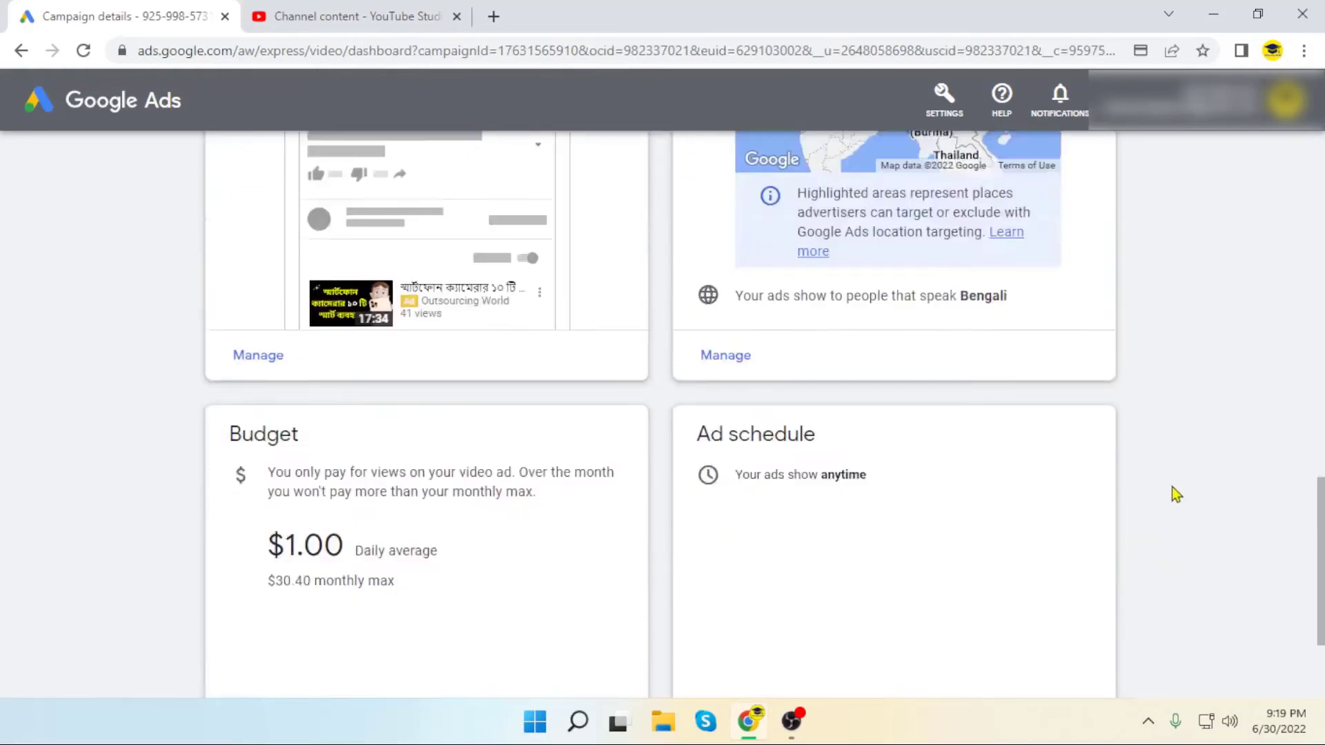
pyautogui.scroll(16, 1172, 494)
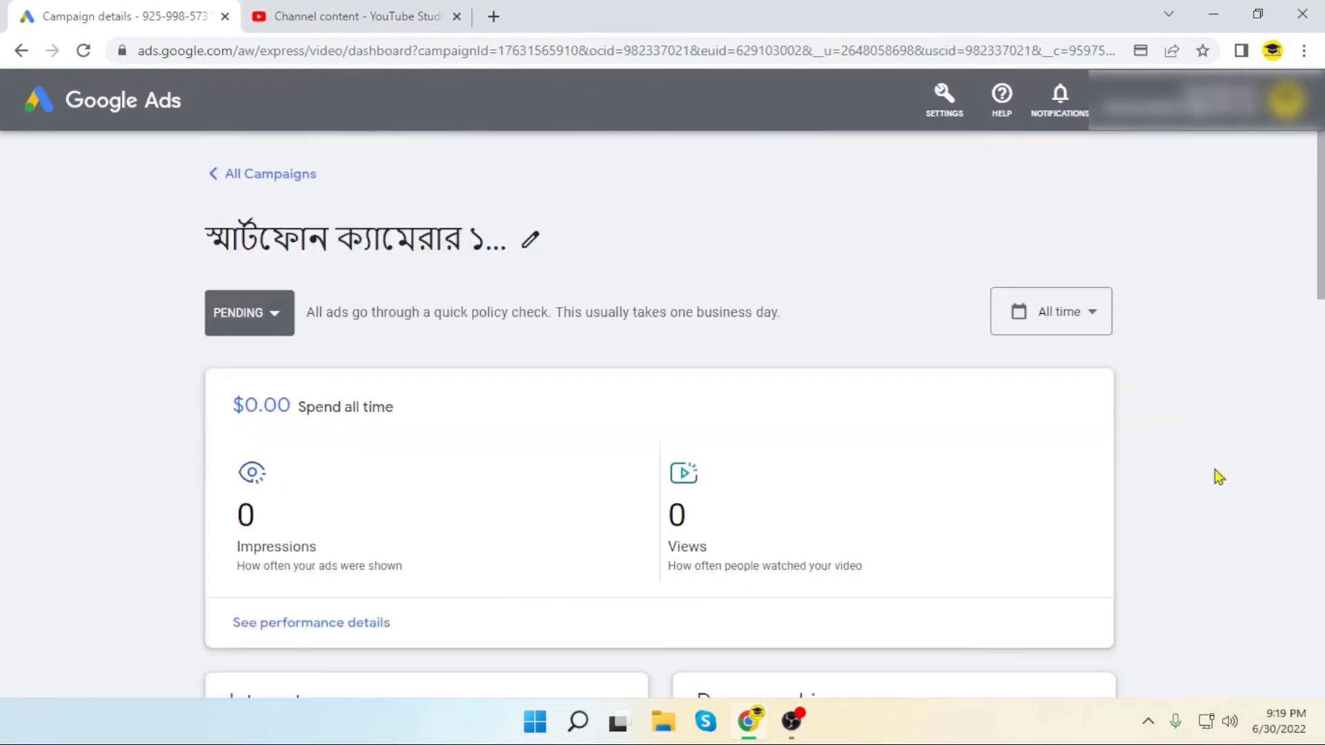